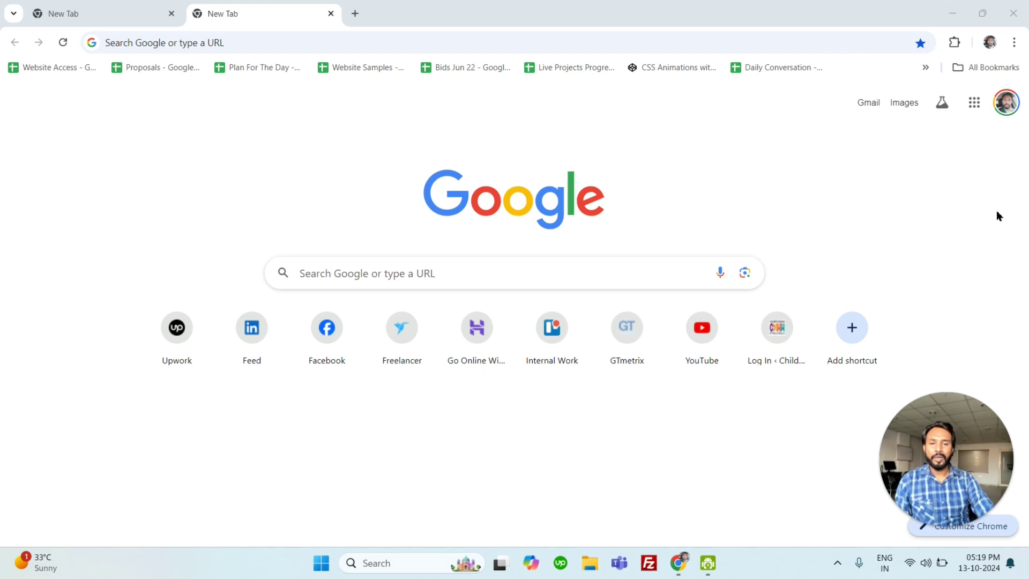
# - Search Google for 'download wordpress' and close the spare blank tab
pyautogui.click(76, 11)
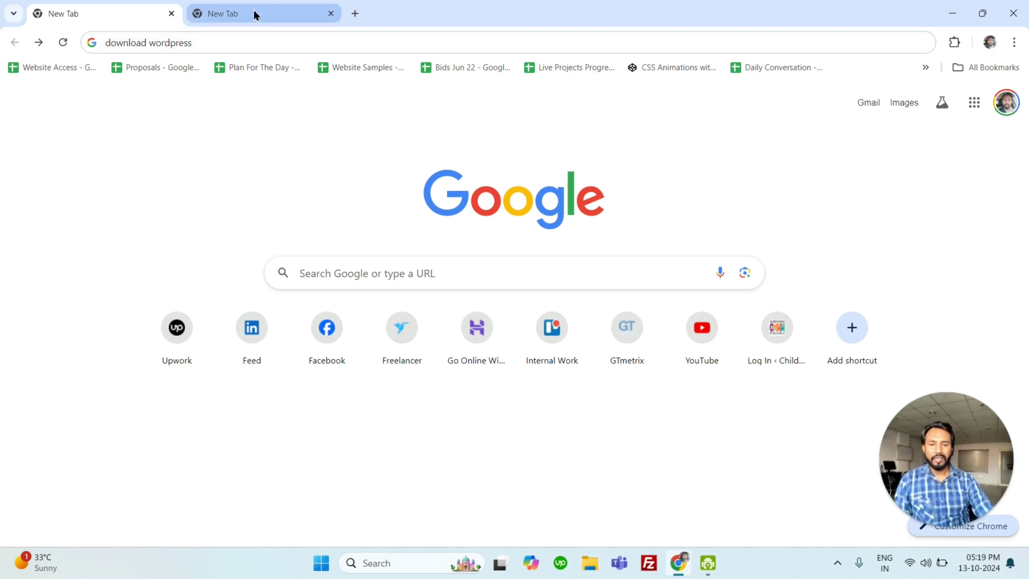
pyautogui.click(245, 39)
pyautogui.press('Return')
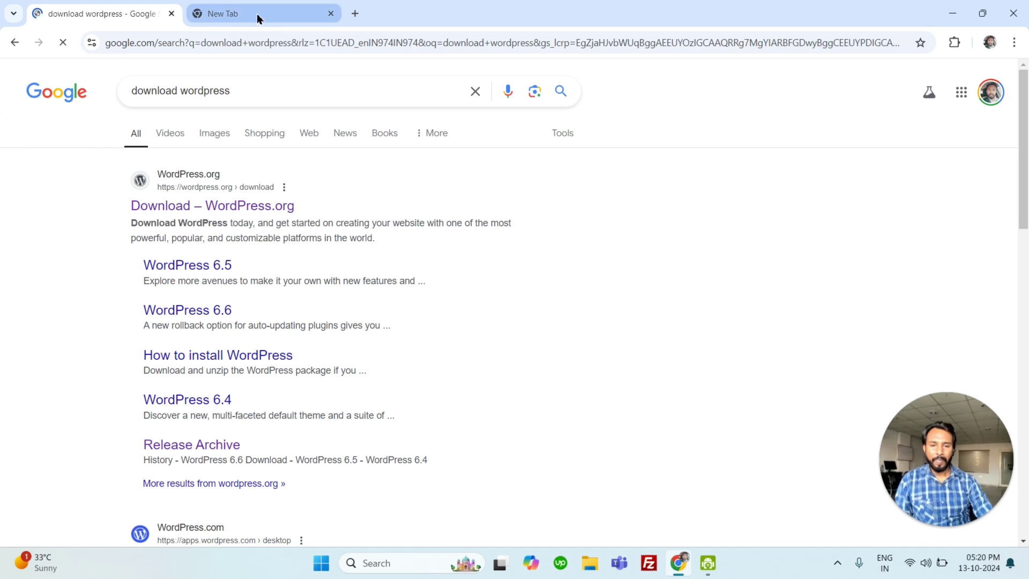
pyautogui.click(257, 15)
pyautogui.hotkey('ctrl', 'w')
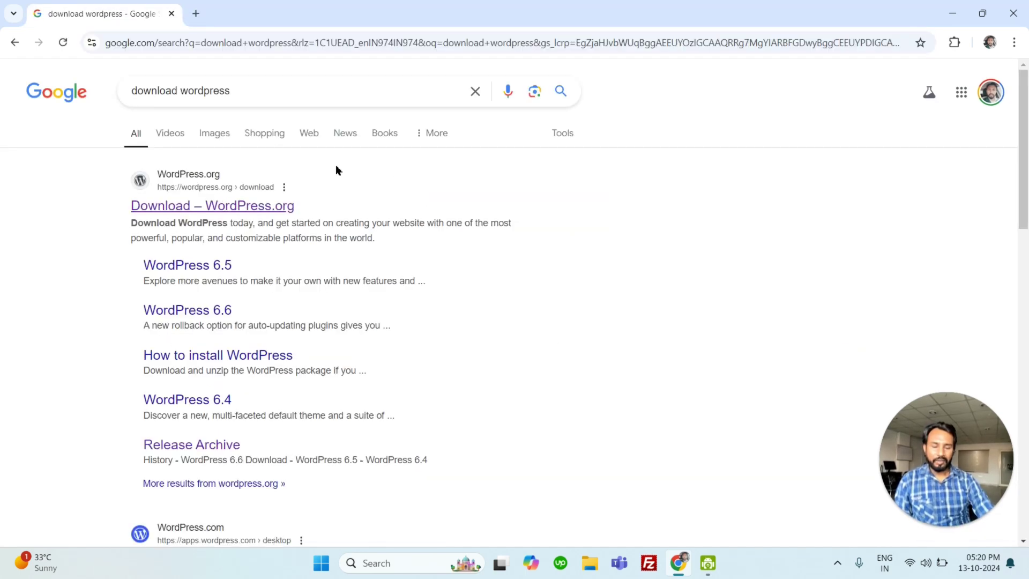
# - Open the WordPress.org Download page and browse the Releases archive in a temporary tab
pyautogui.click(181, 210)
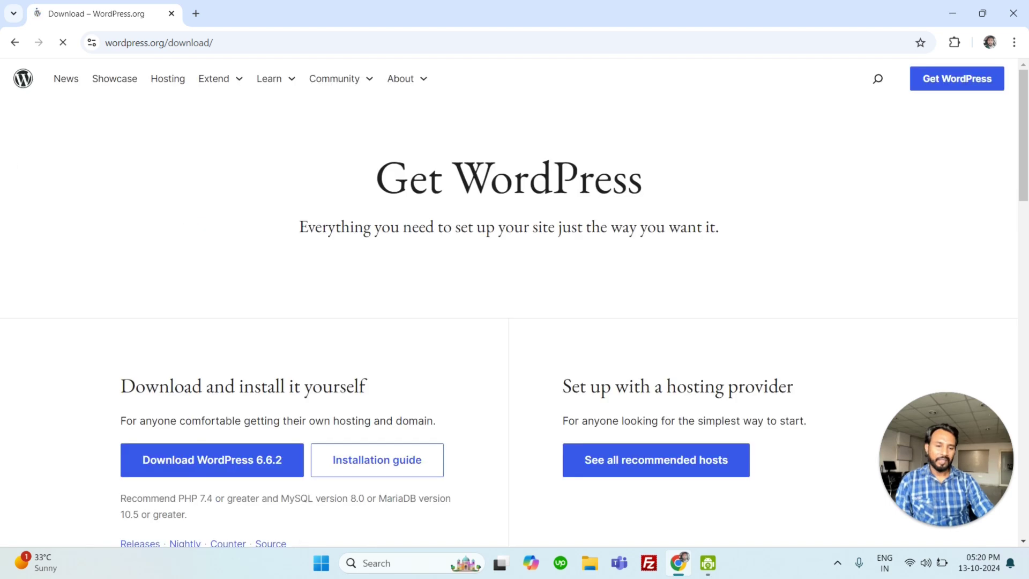
pyautogui.scroll(-5, 799, 185)
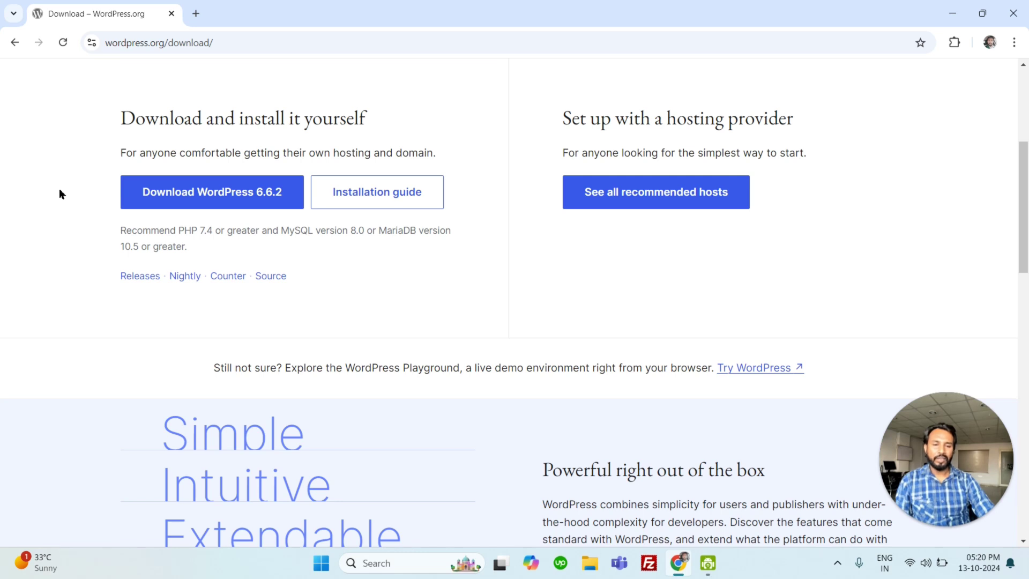
pyautogui.moveTo(98, 276); pyautogui.dragTo(160, 277)
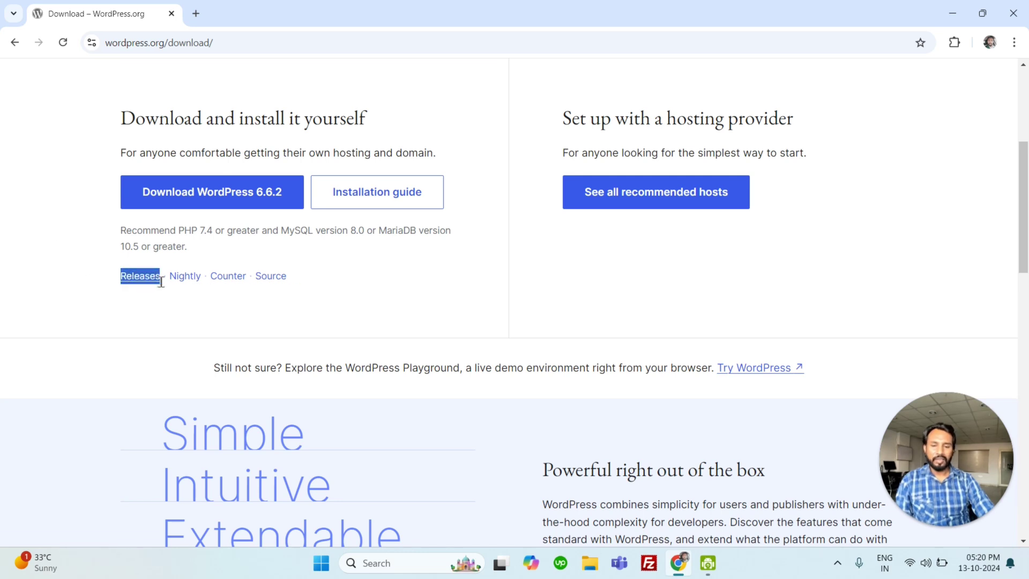
pyautogui.click(103, 279)
pyautogui.keyDown('ctrl'); pyautogui.click(129, 277); pyautogui.keyUp('ctrl')
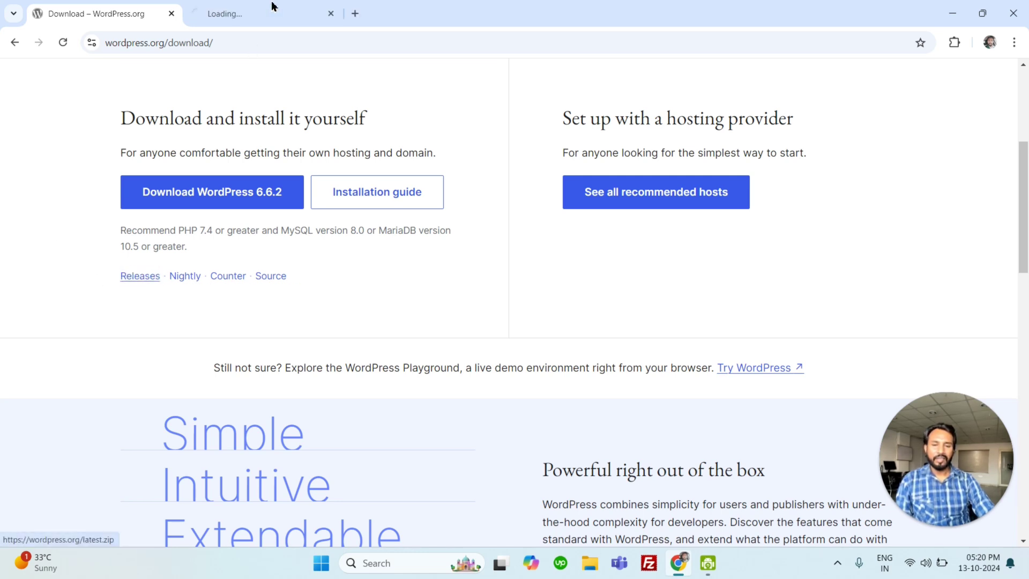
pyautogui.click(277, 8)
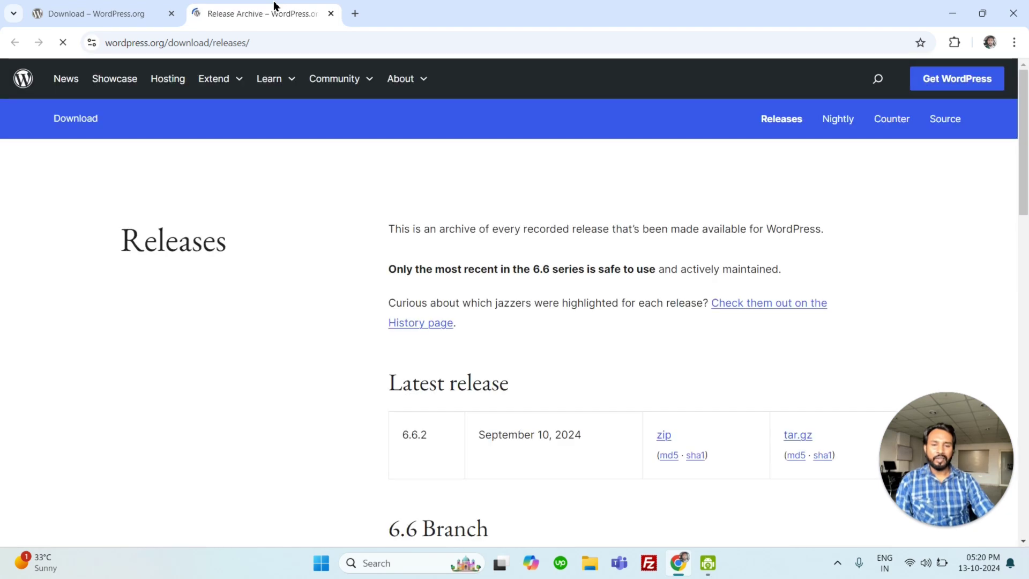
pyautogui.scroll(-5, 388, 262)
pyautogui.scroll(-1, 259, 239)
pyautogui.scroll(4, 231, 261)
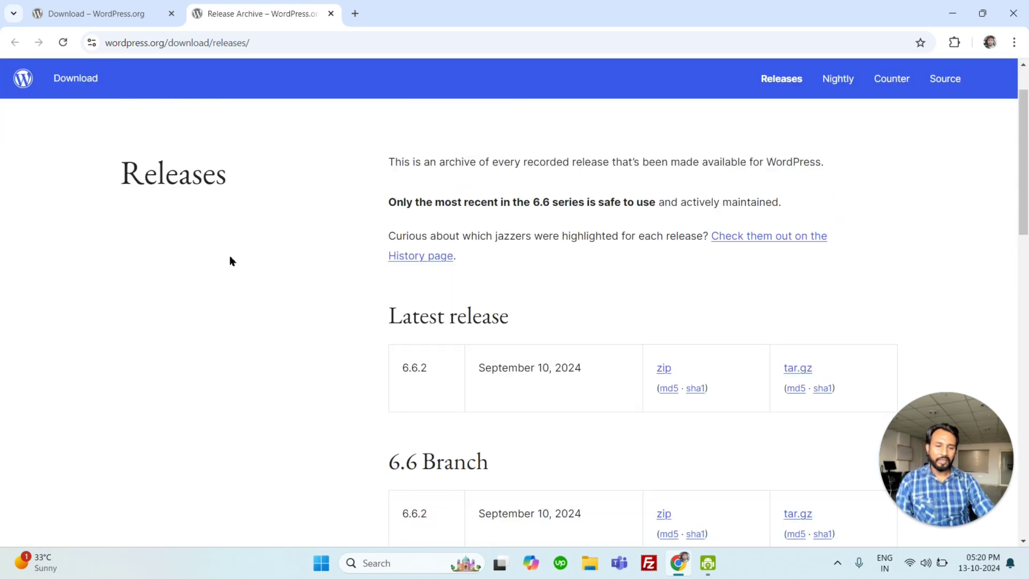
pyautogui.scroll(-18, 590, 269)
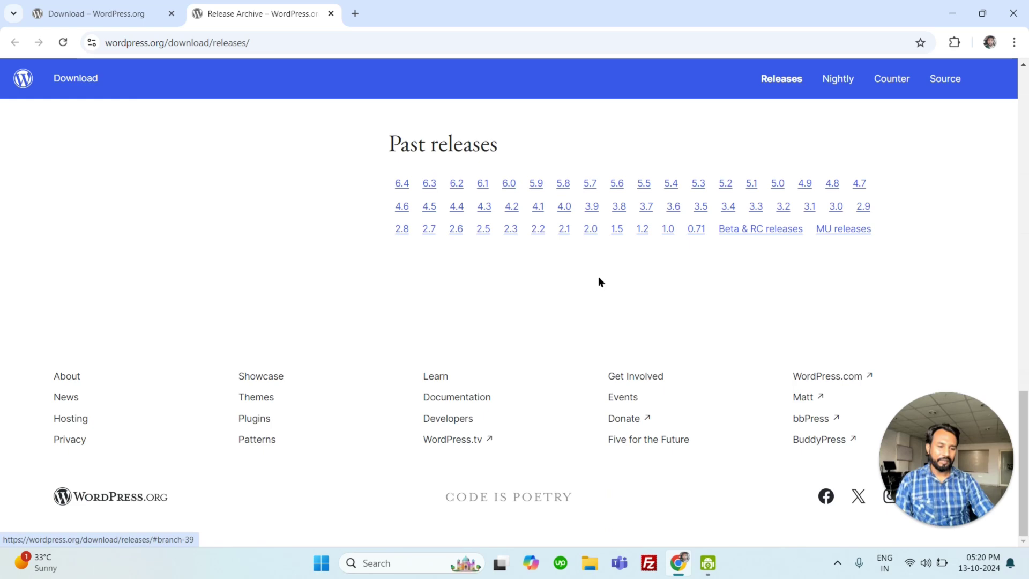
pyautogui.scroll(12, 599, 280)
pyautogui.middleClick(253, 15)
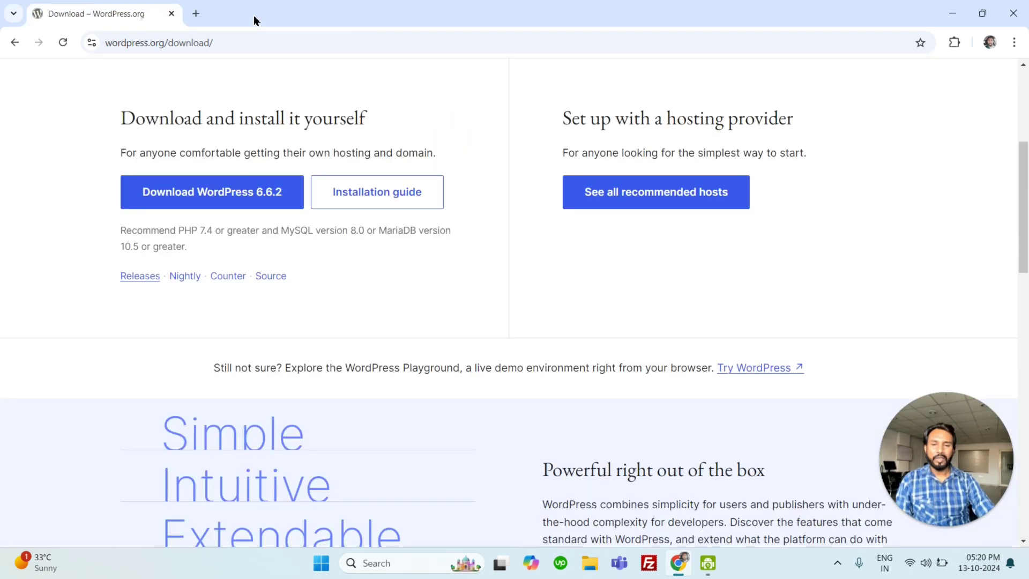
# - Download WordPress 6.6.2 as wordpress-6.6.2.zip, dismiss the thank-you popup, and verify it finished
pyautogui.scroll(5, 214, 277)
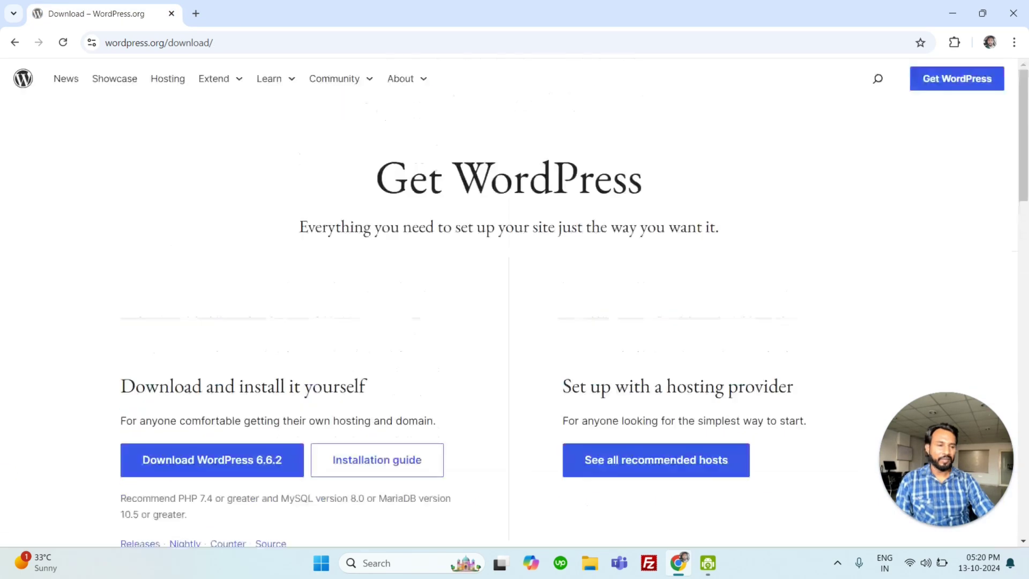
pyautogui.scroll(-3, 214, 278)
pyautogui.click(193, 339)
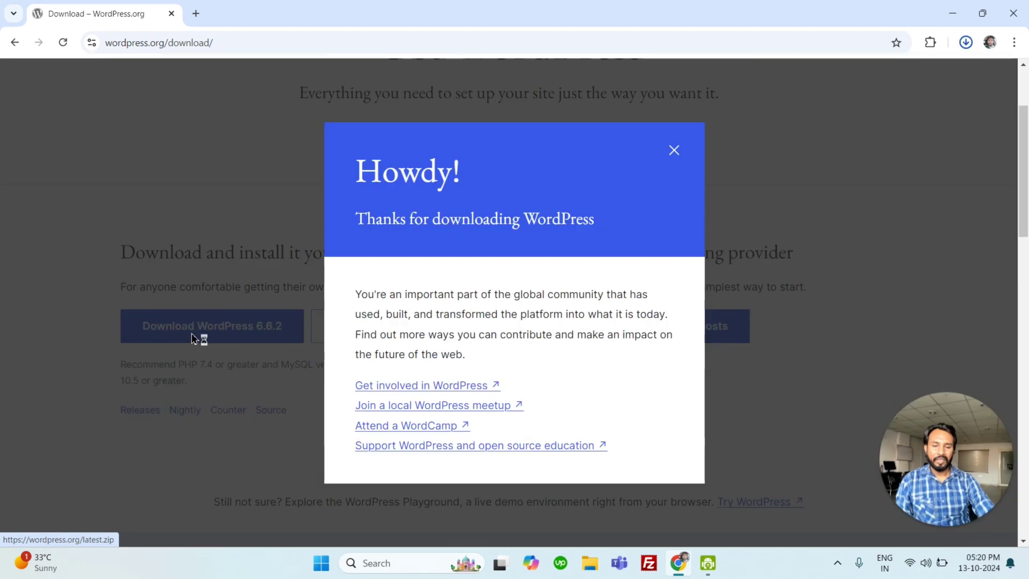
pyautogui.click(674, 151)
pyautogui.click(966, 43)
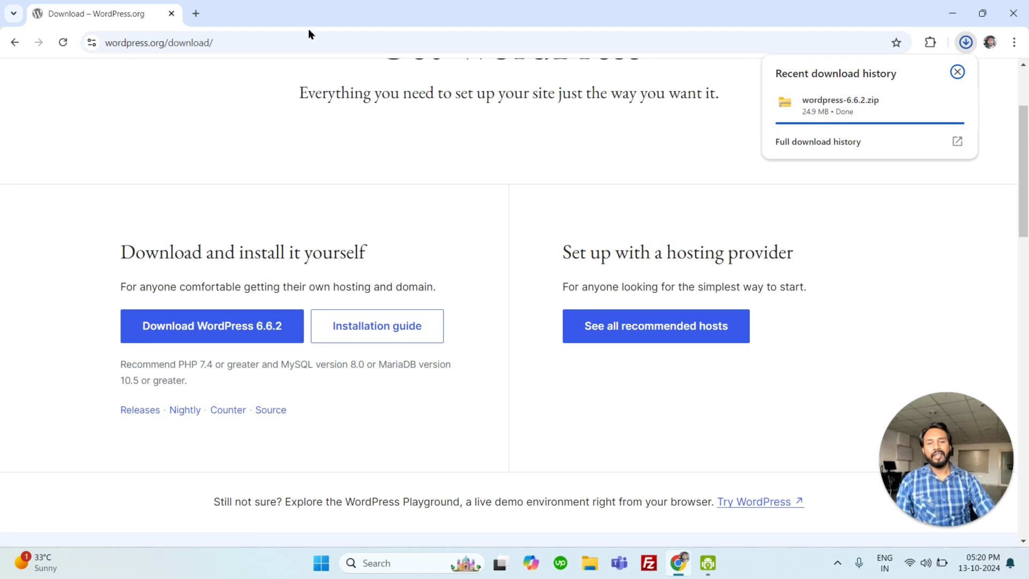
# - Load hostinger.in in a new tab and log in with a Google account
pyautogui.click(196, 14)
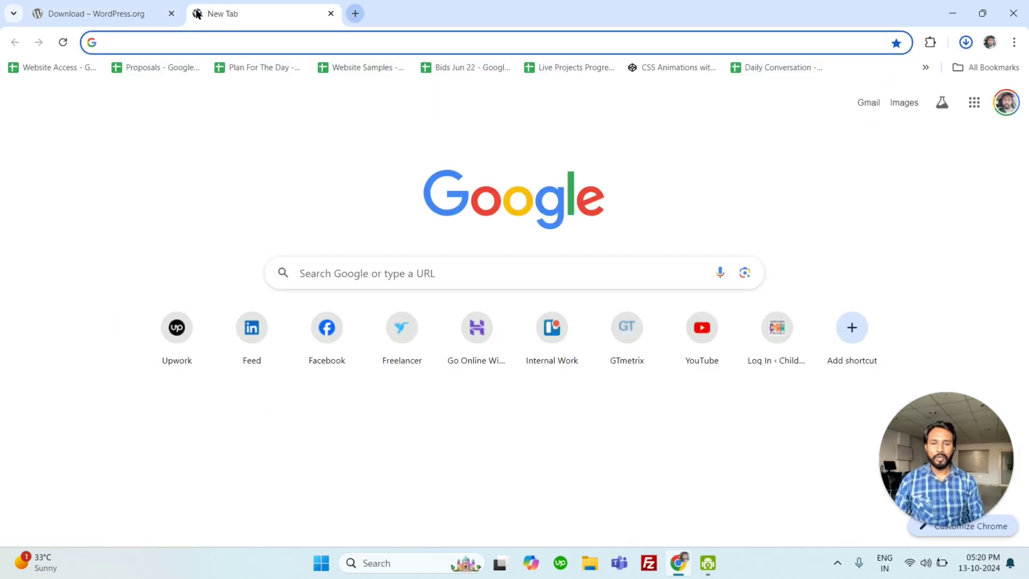
pyautogui.write('host')
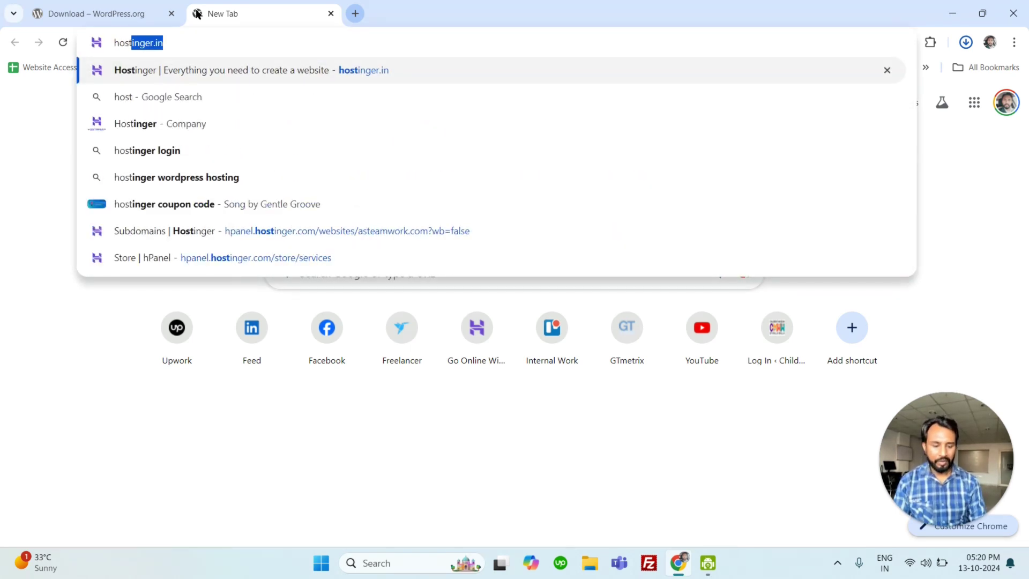
pyautogui.press('Return')
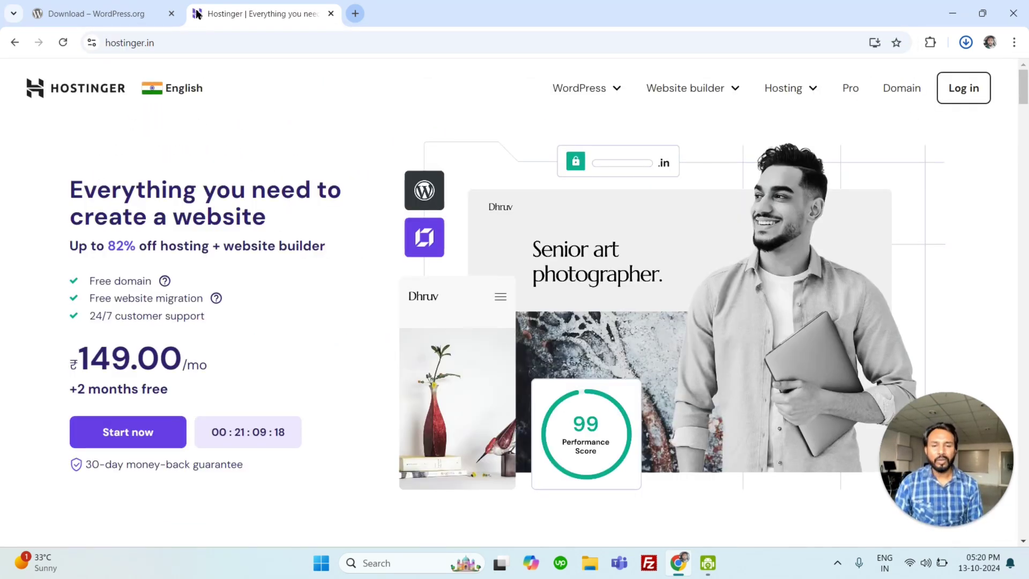
pyautogui.scroll(-8, 315, 349)
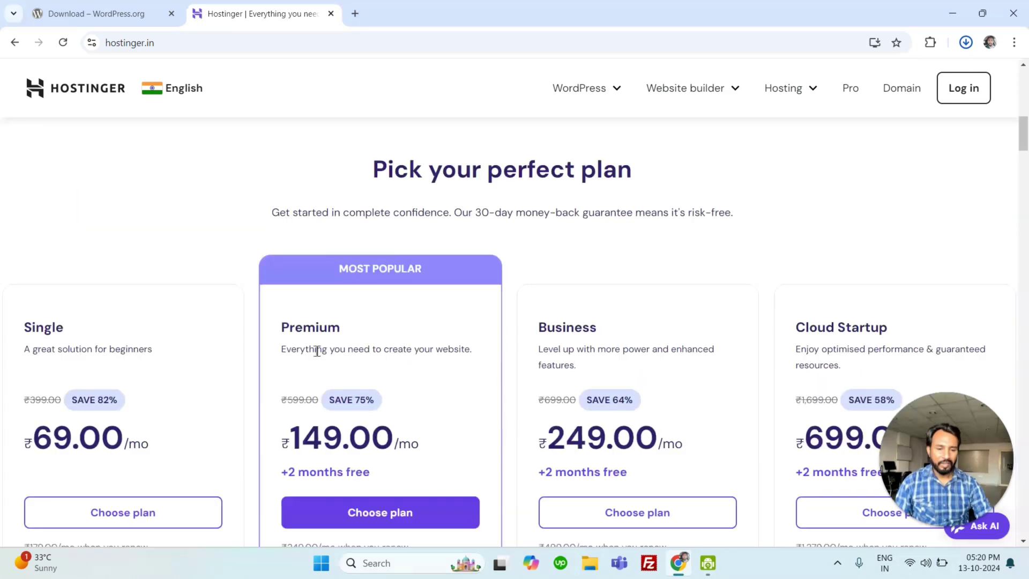
pyautogui.scroll(8, 315, 354)
pyautogui.click(966, 95)
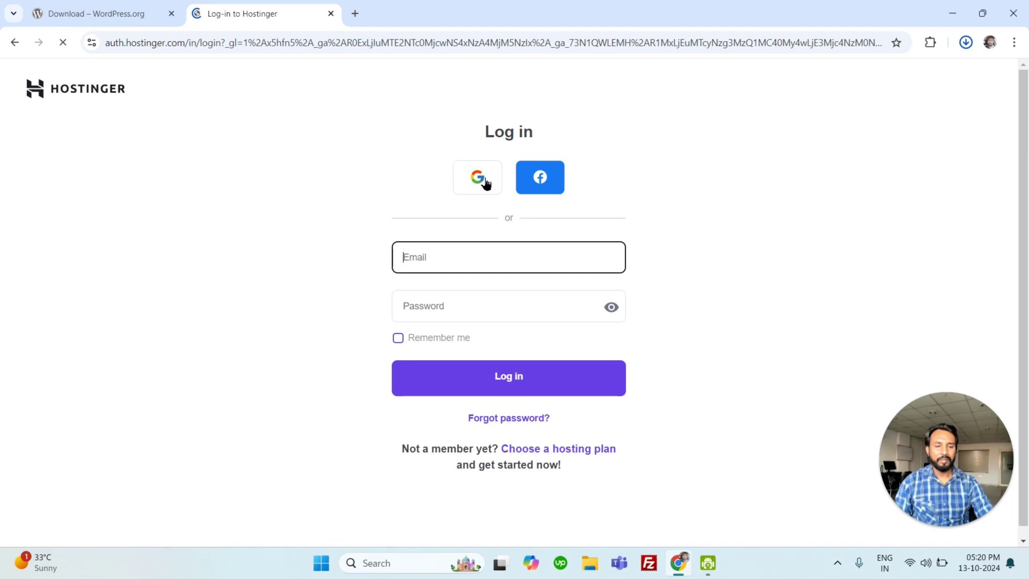
pyautogui.click(484, 182)
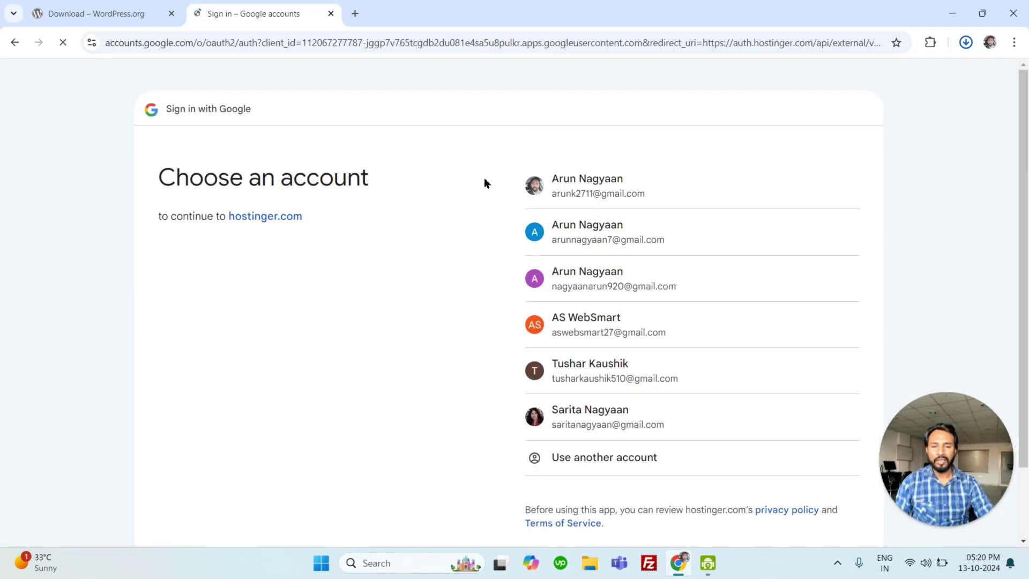
pyautogui.click(600, 182)
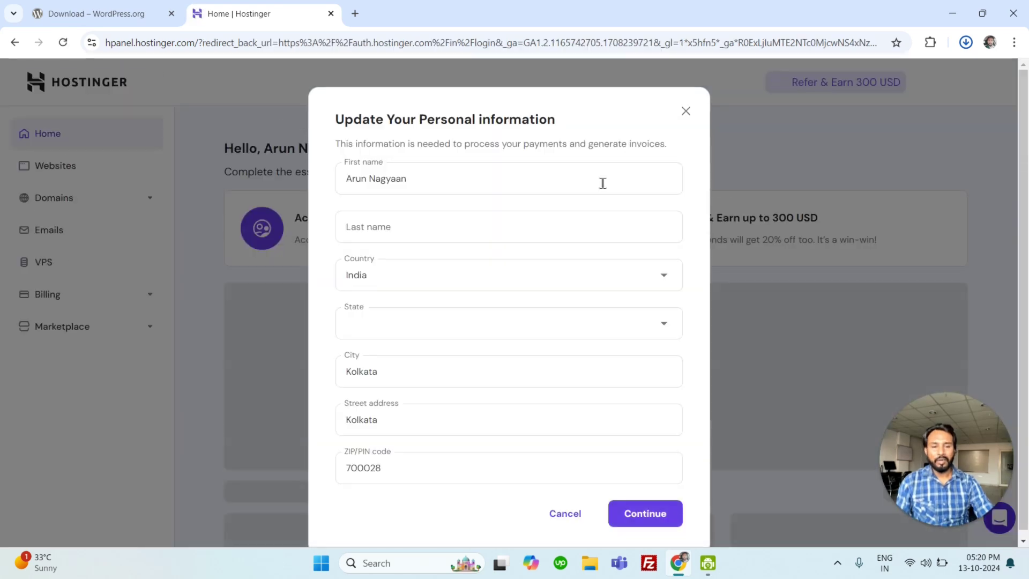
# - Dismiss the personal-information prompt and preview asteamwork.com in a temporary tab
pyautogui.click(688, 109)
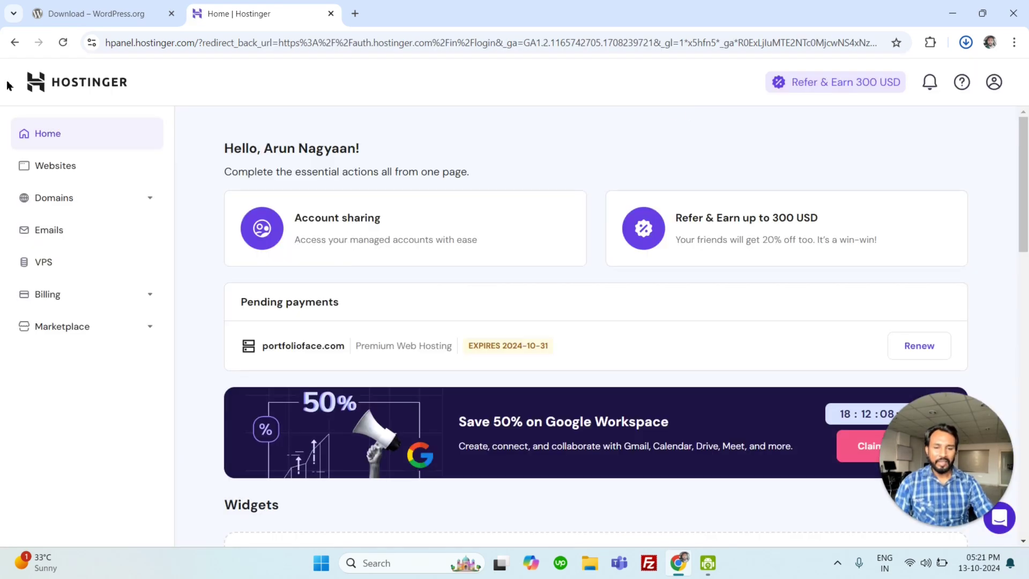
pyautogui.scroll(-15, 821, 308)
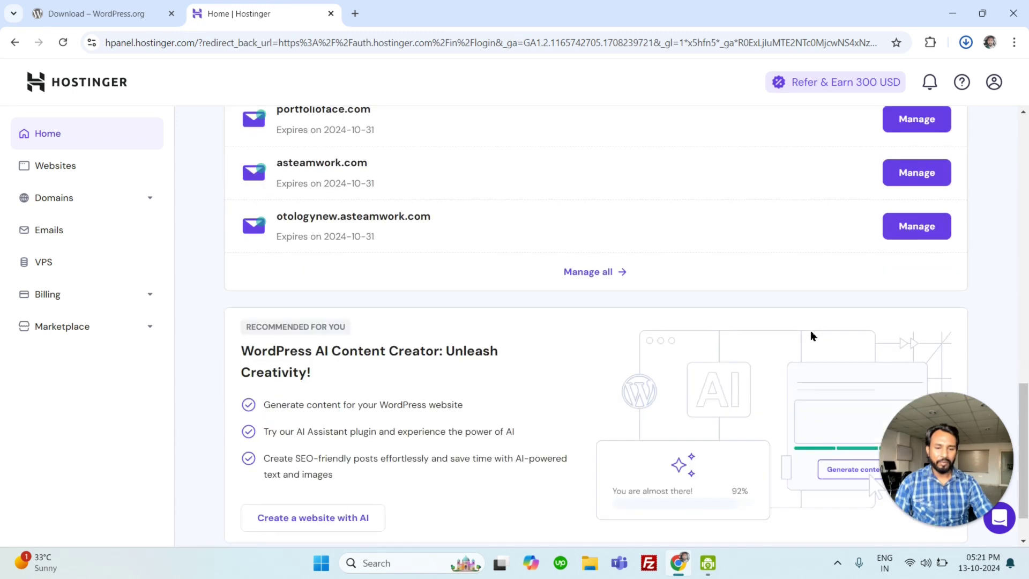
pyautogui.scroll(8, 810, 332)
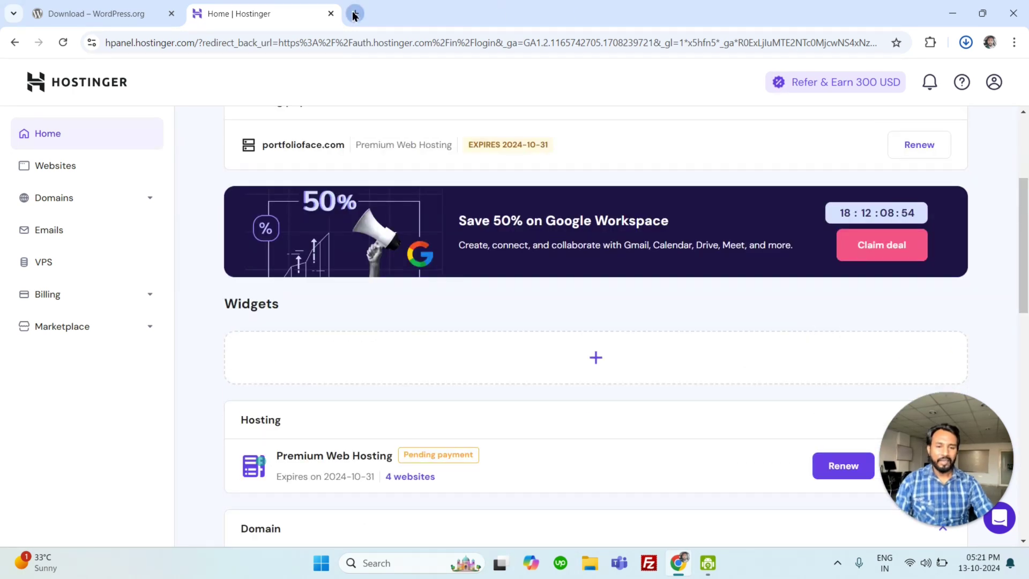
pyautogui.click(354, 14)
pyautogui.write('aste')
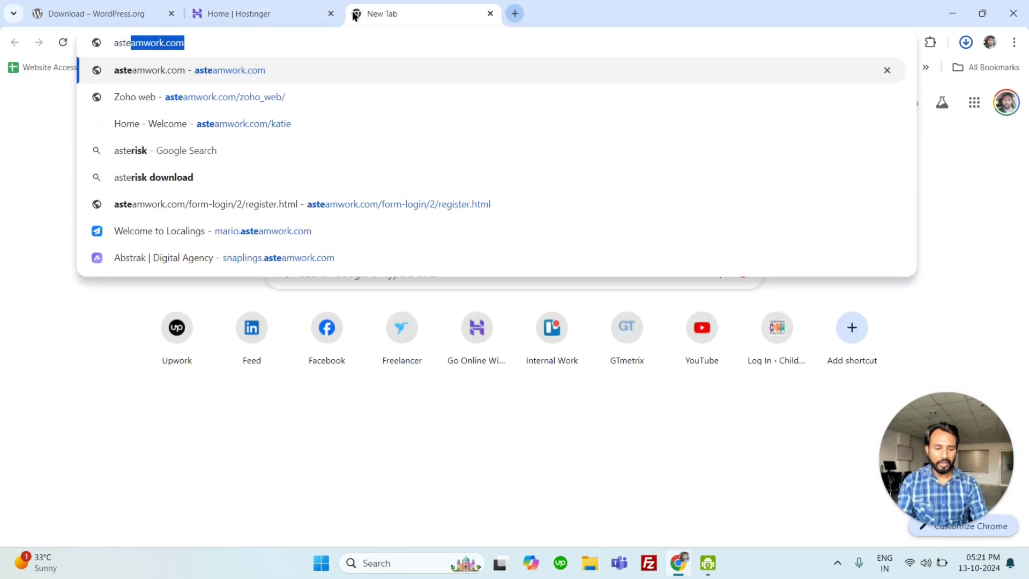
pyautogui.press('Return')
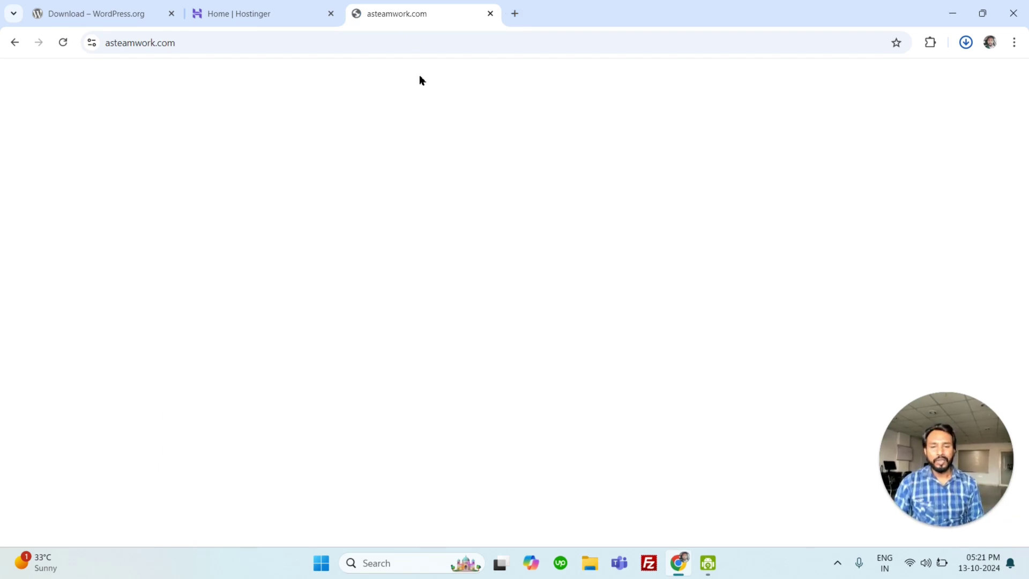
pyautogui.middleClick(406, 11)
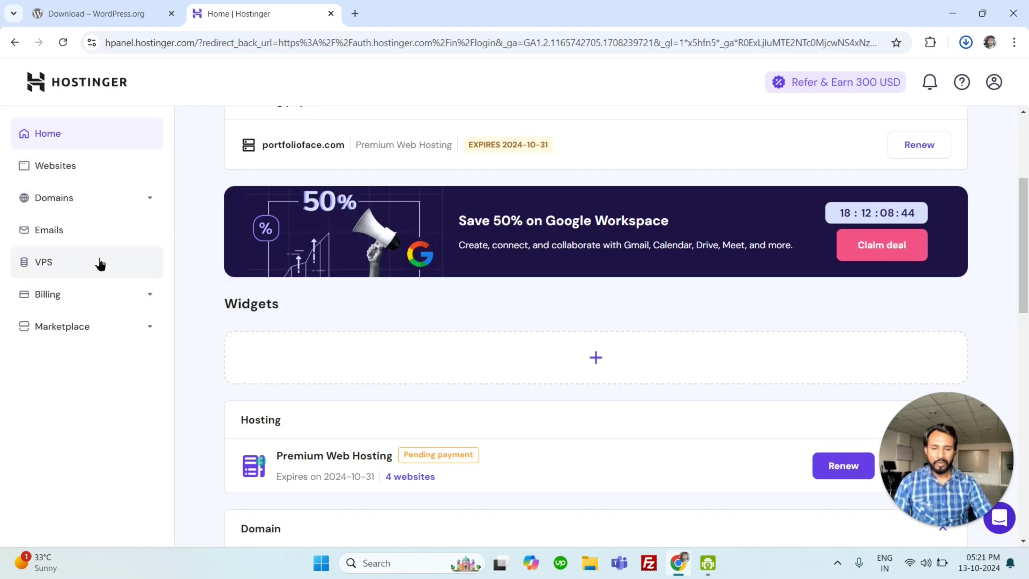
# - Open the asteamwork.com dashboard from the 4 websites list under Hosting
pyautogui.scroll(-5, 320, 274)
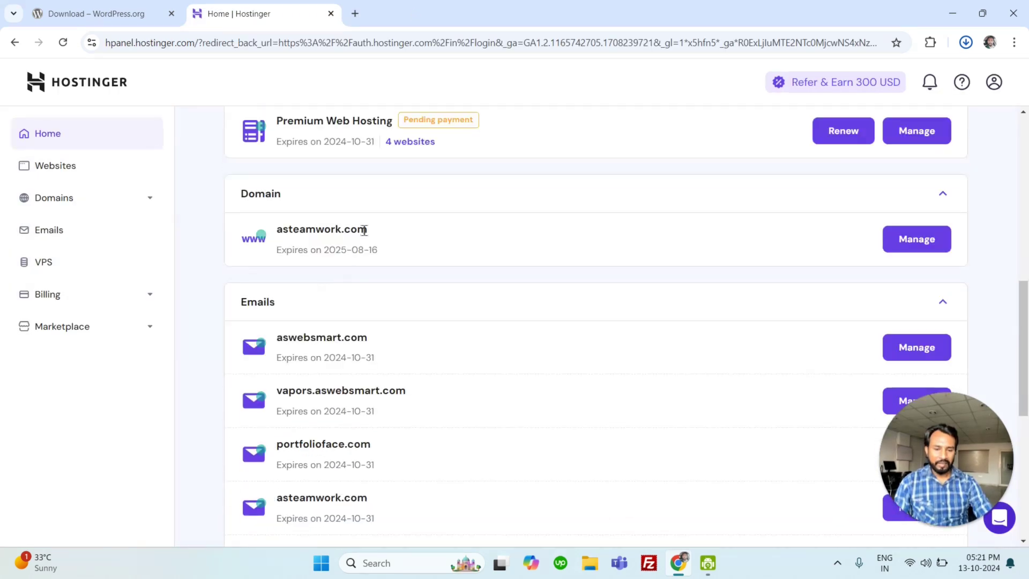
pyautogui.click(423, 142)
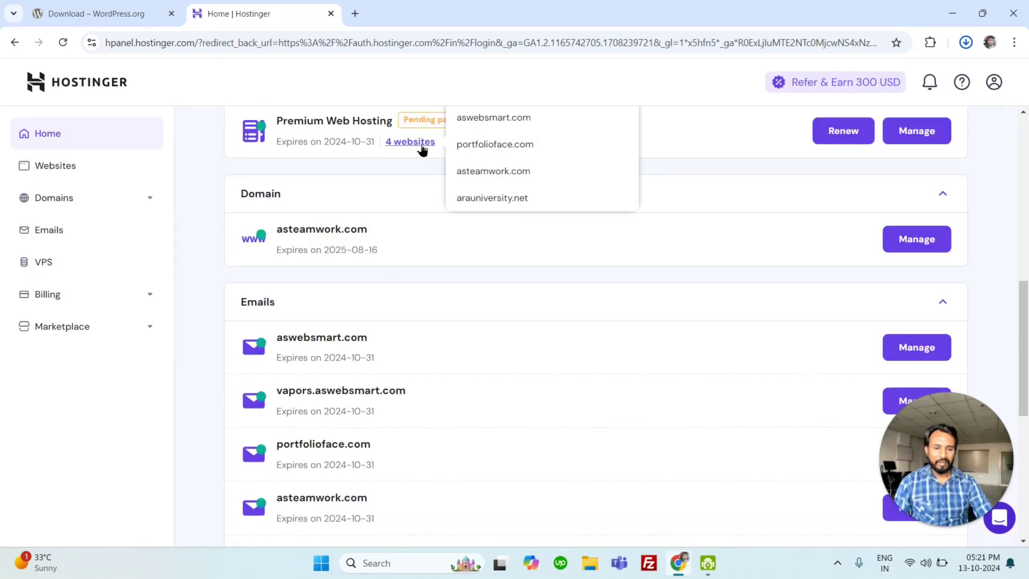
pyautogui.click(491, 173)
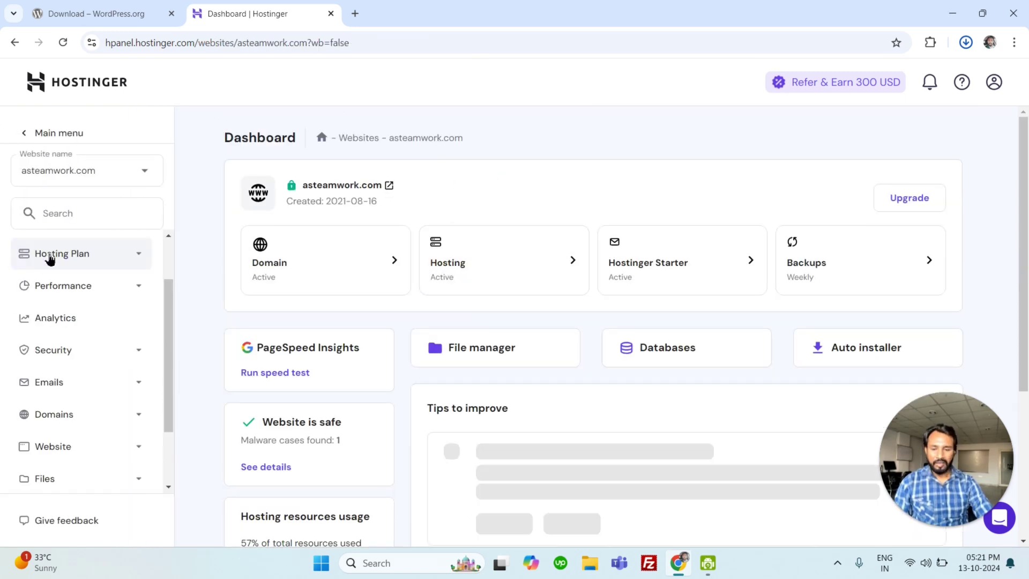
# - Create the subdomain wordpresssite under asteamwork.com
pyautogui.scroll(2, 99, 282)
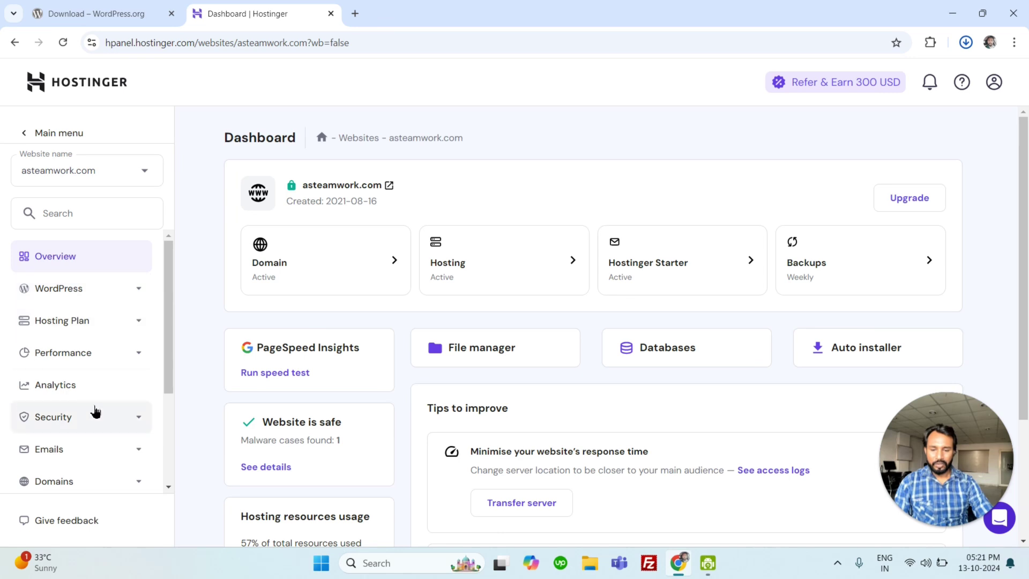
pyautogui.scroll(-2, 123, 370)
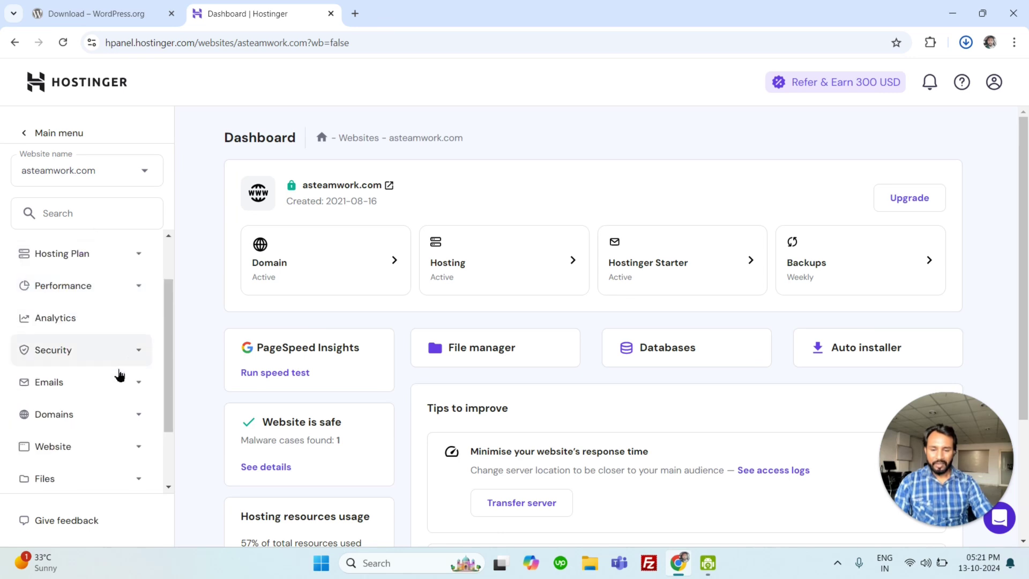
pyautogui.click(140, 419)
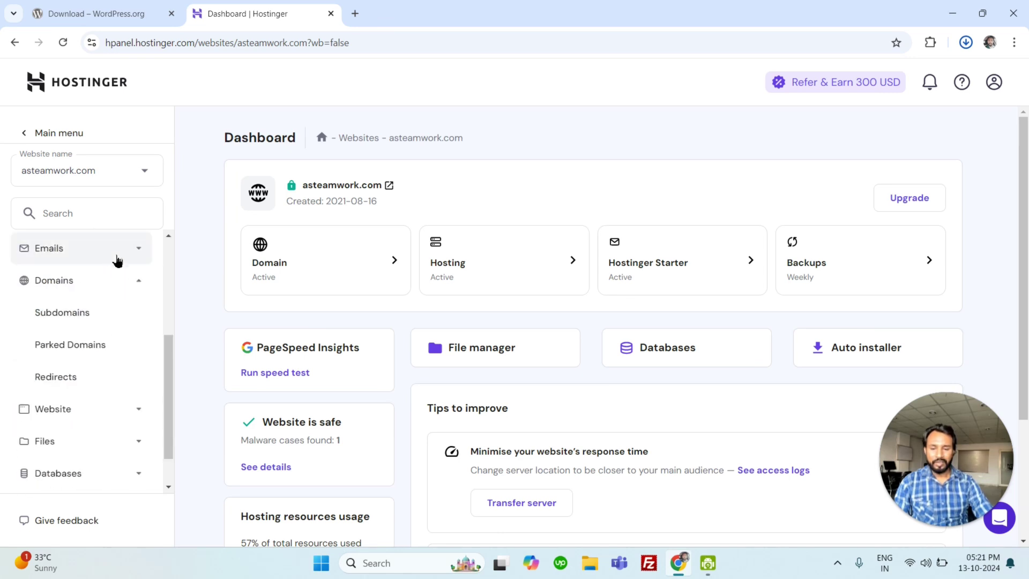
pyautogui.click(51, 317)
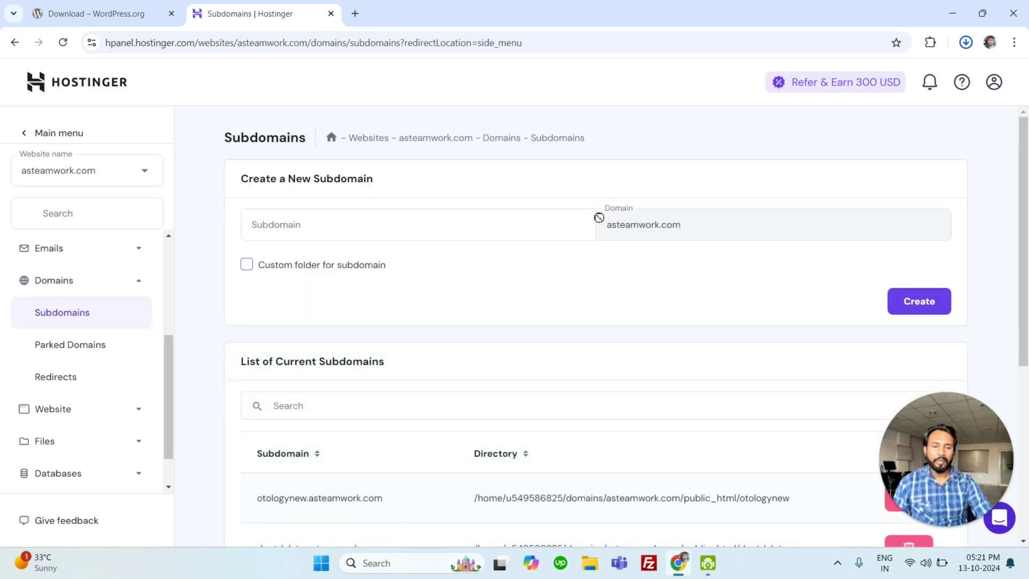
pyautogui.click(558, 225)
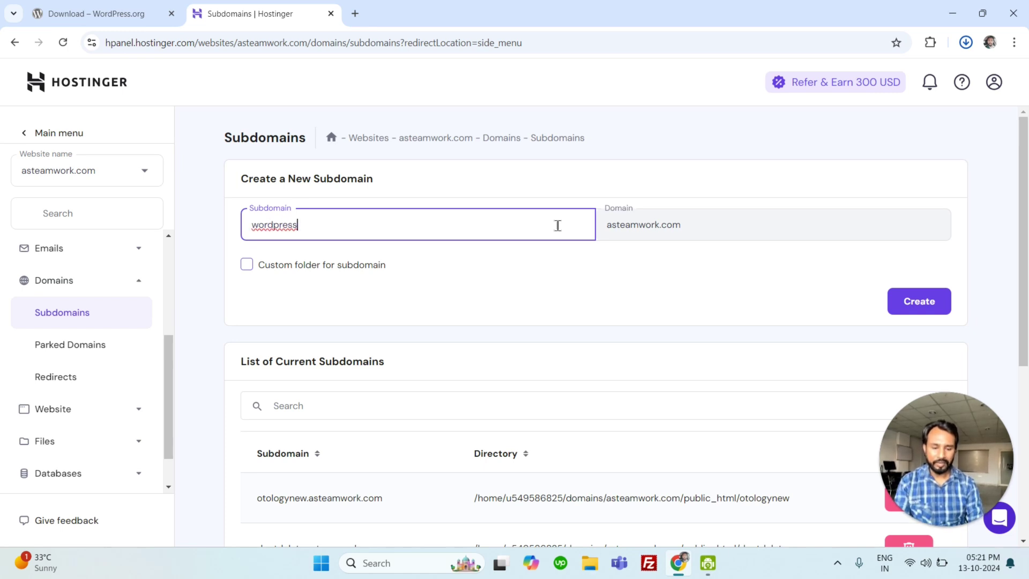
pyautogui.write('site')
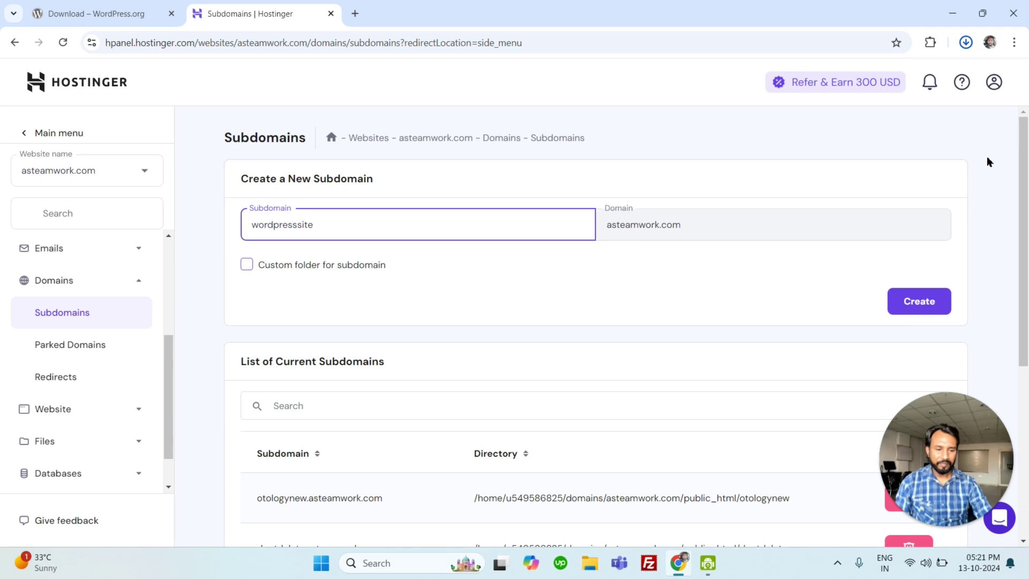
pyautogui.click(910, 301)
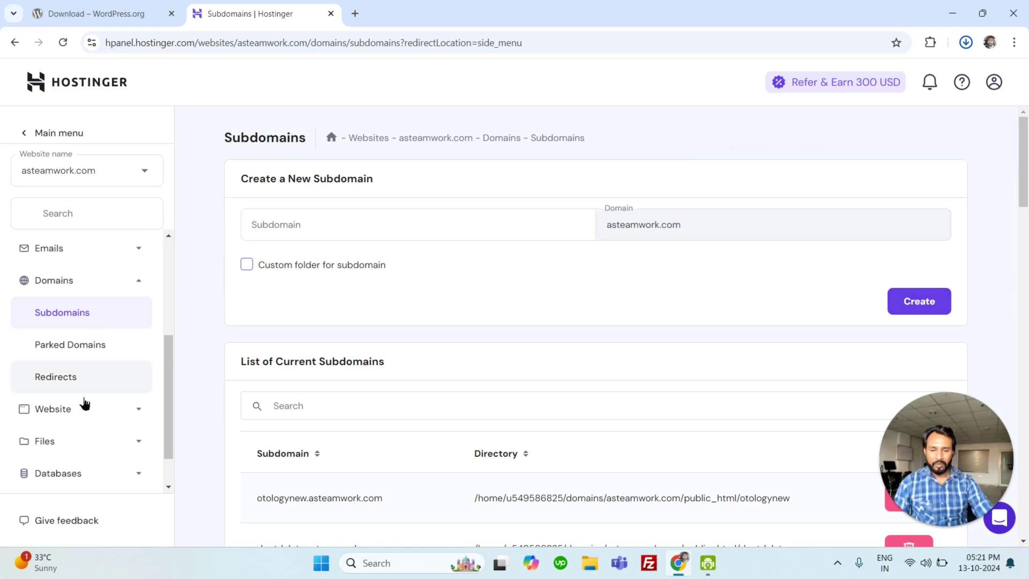
# - Open the File Manager for the website files from the Files menu
pyautogui.scroll(-1, 98, 359)
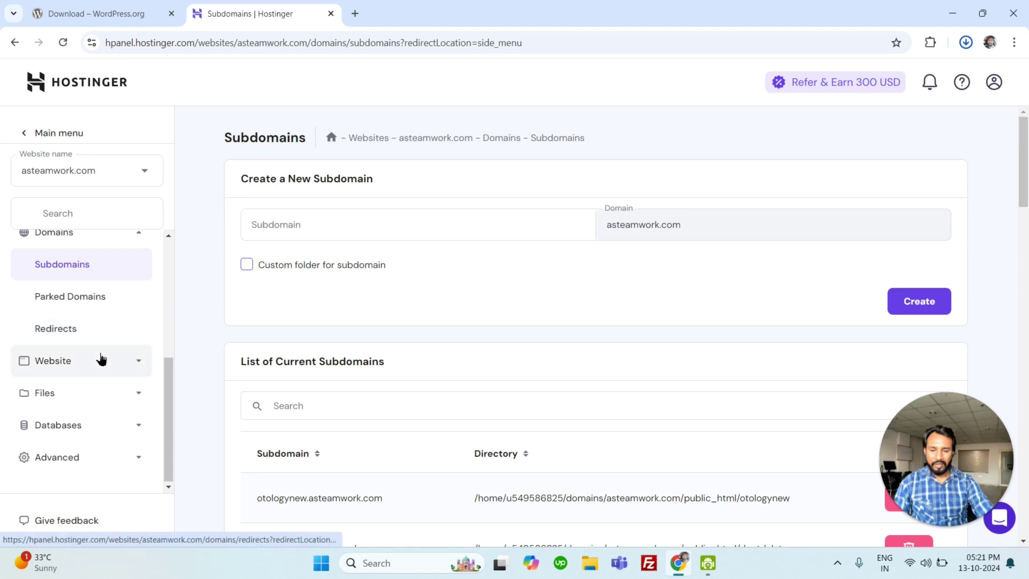
pyautogui.click(75, 394)
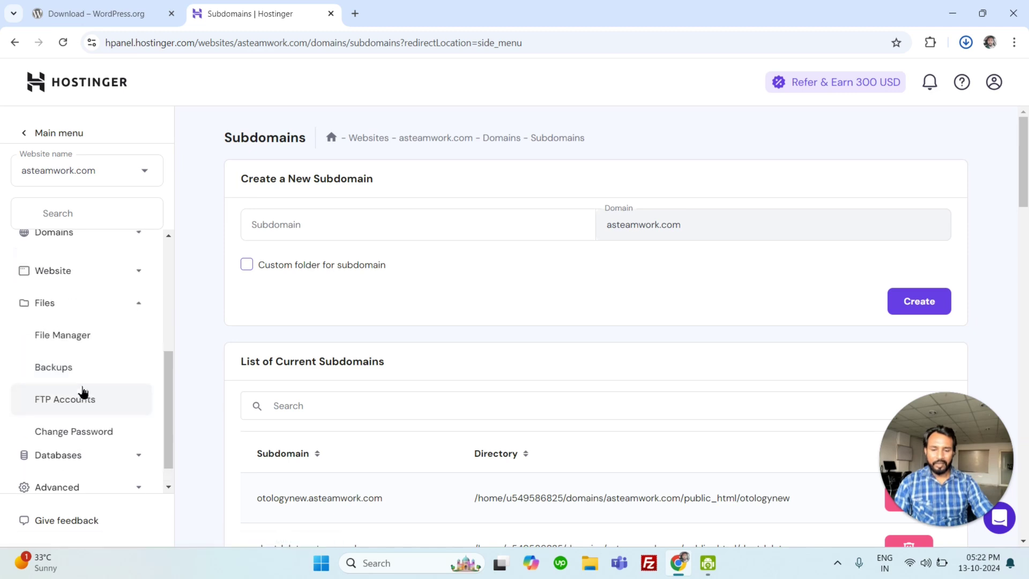
pyautogui.click(72, 333)
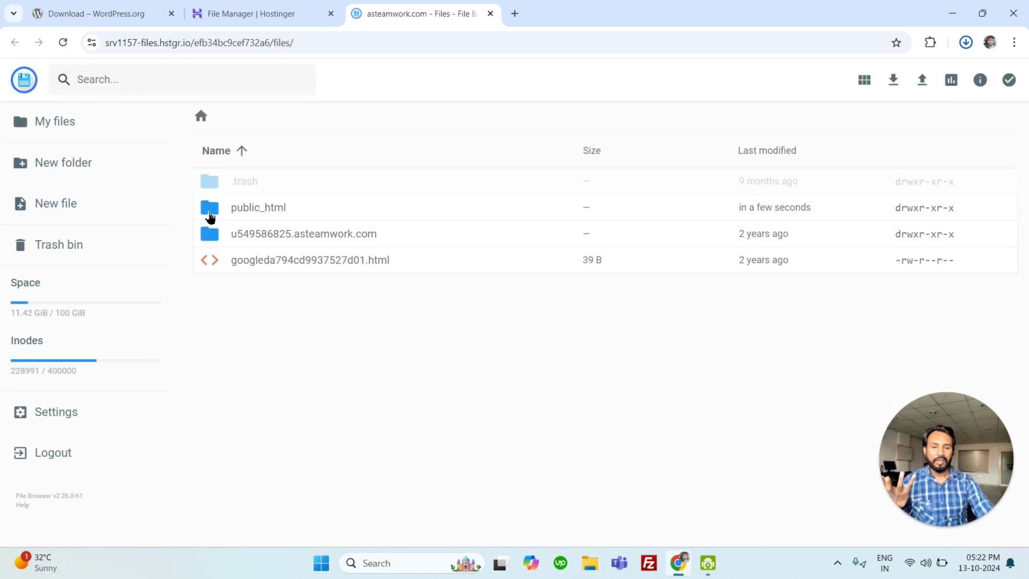
# - Delete default.php from public_html/wordpresssite, then check the browser's Downloads list
pyautogui.doubleClick(209, 217)
pyautogui.scroll(-15, 297, 230)
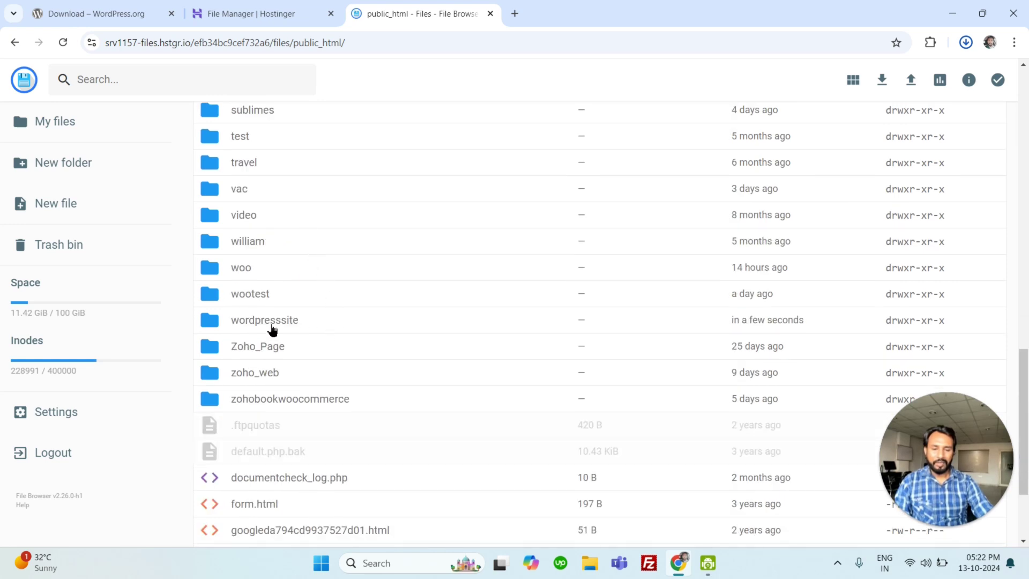
pyautogui.doubleClick(213, 327)
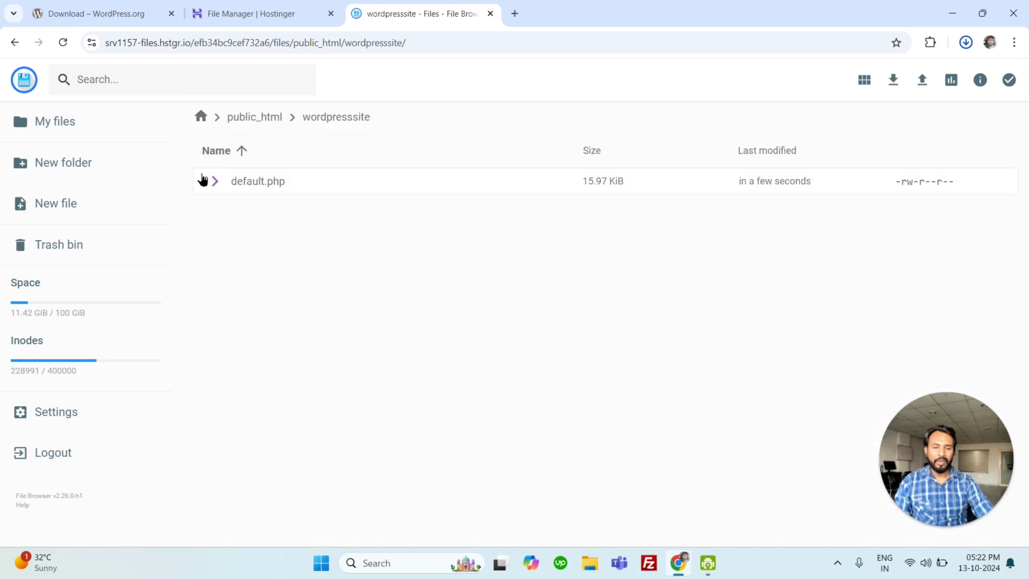
pyautogui.click(260, 189)
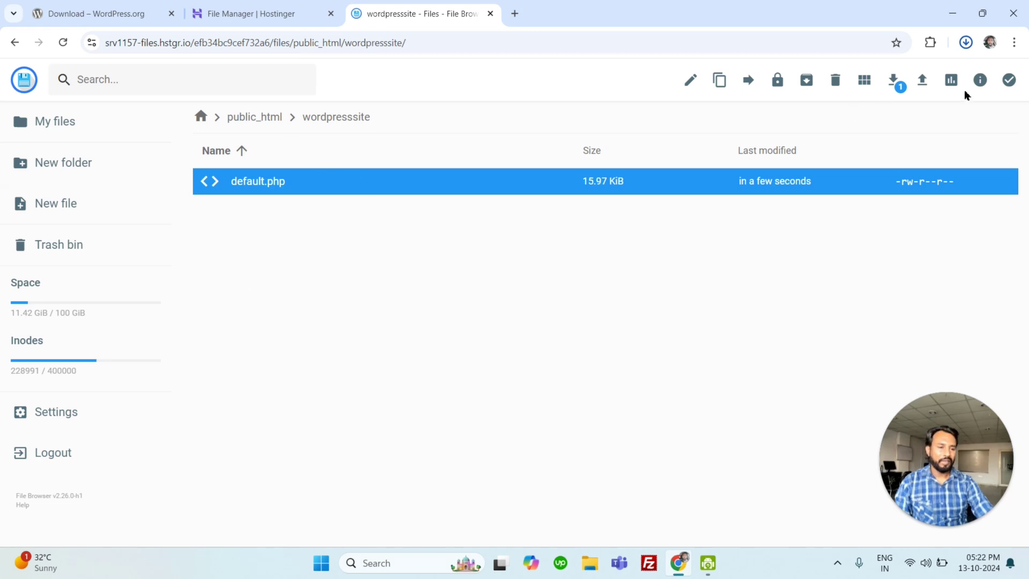
pyautogui.click(837, 85)
pyautogui.click(610, 332)
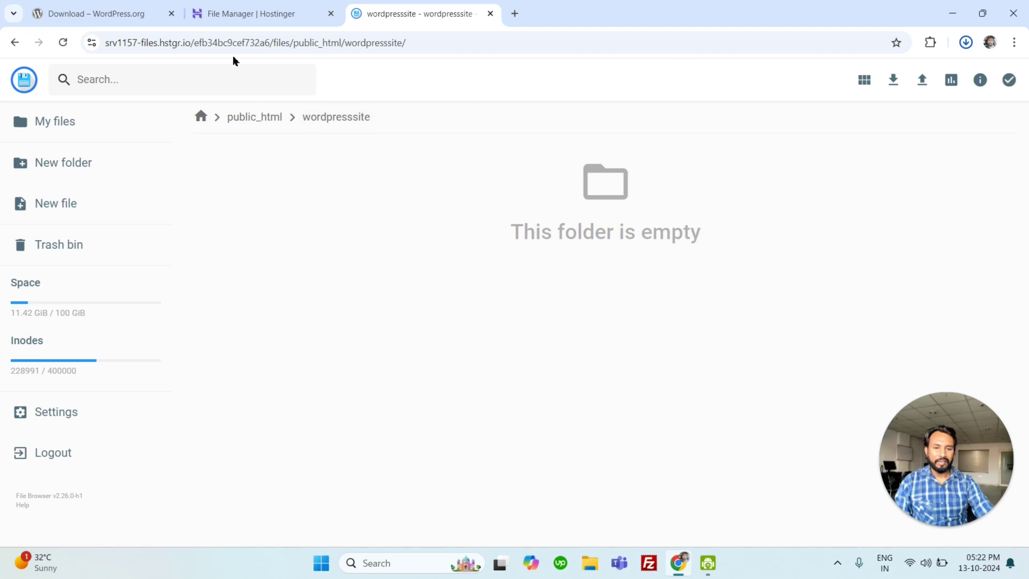
pyautogui.click(967, 47)
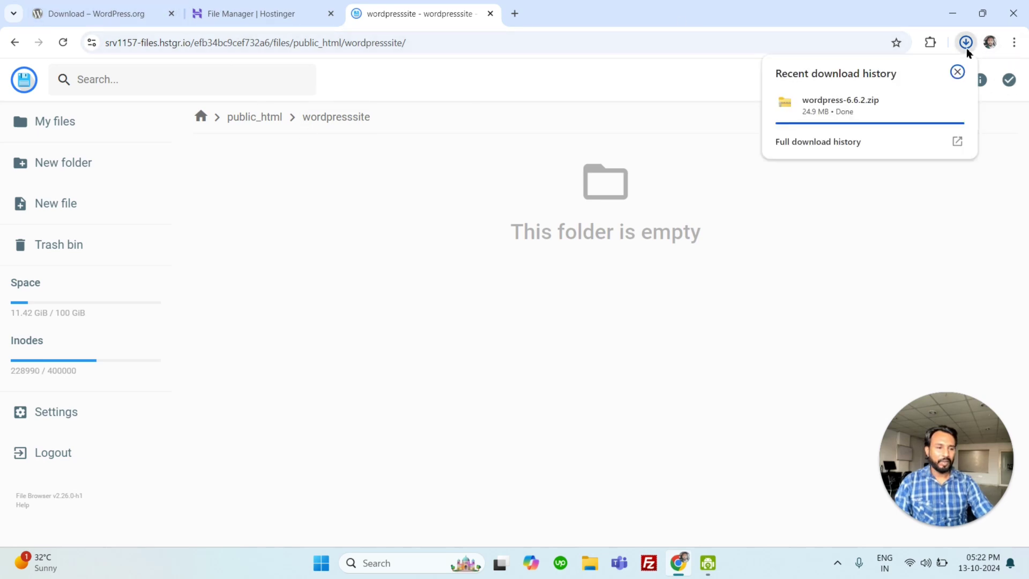
# - Return to hPanel and open the MySQL database management page under Databases
pyautogui.click(278, 16)
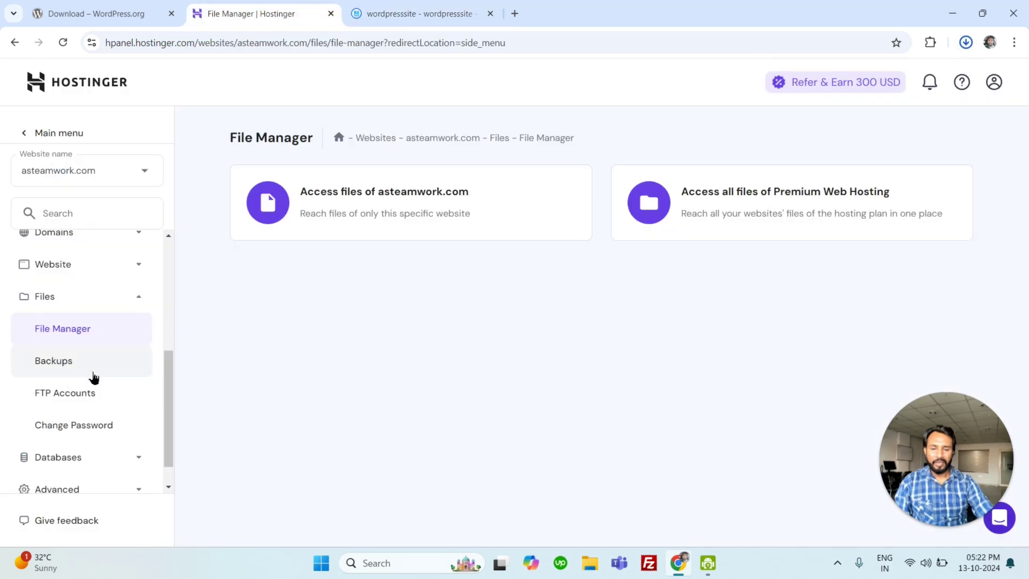
pyautogui.scroll(-1, 107, 370)
pyautogui.click(85, 426)
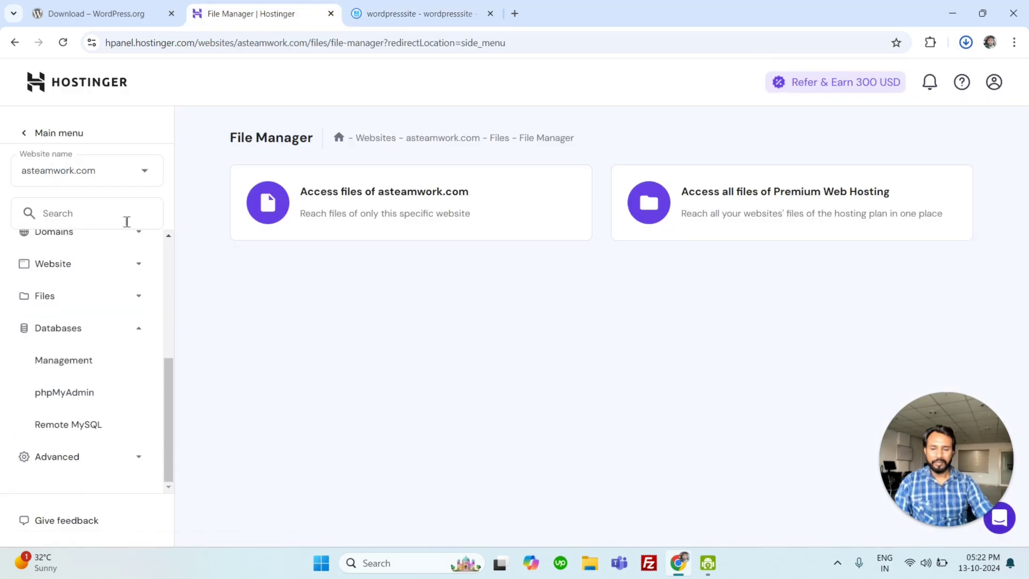
pyautogui.click(76, 361)
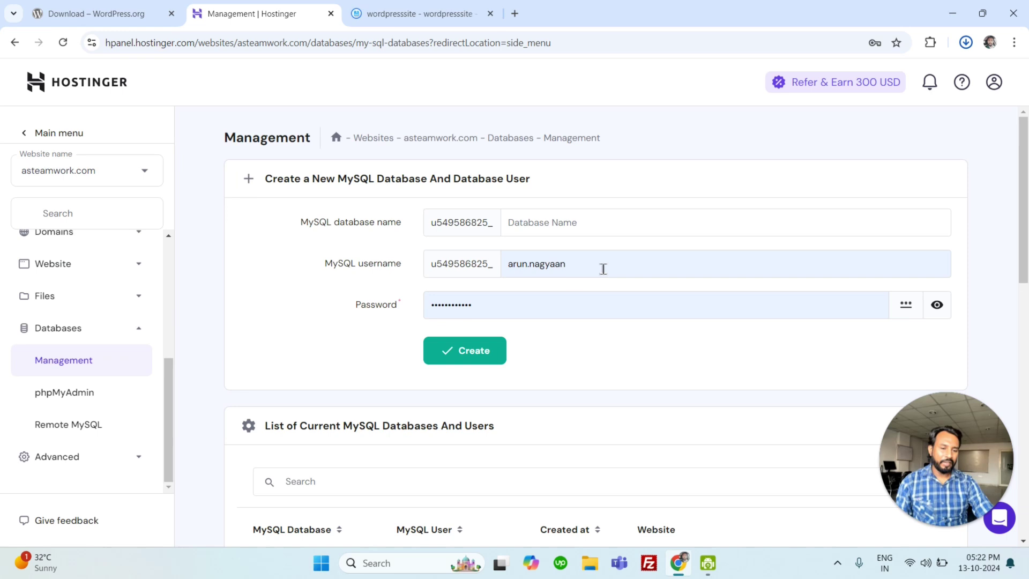
pyautogui.moveTo(602, 268); pyautogui.dragTo(503, 274)
pyautogui.press('super+e')
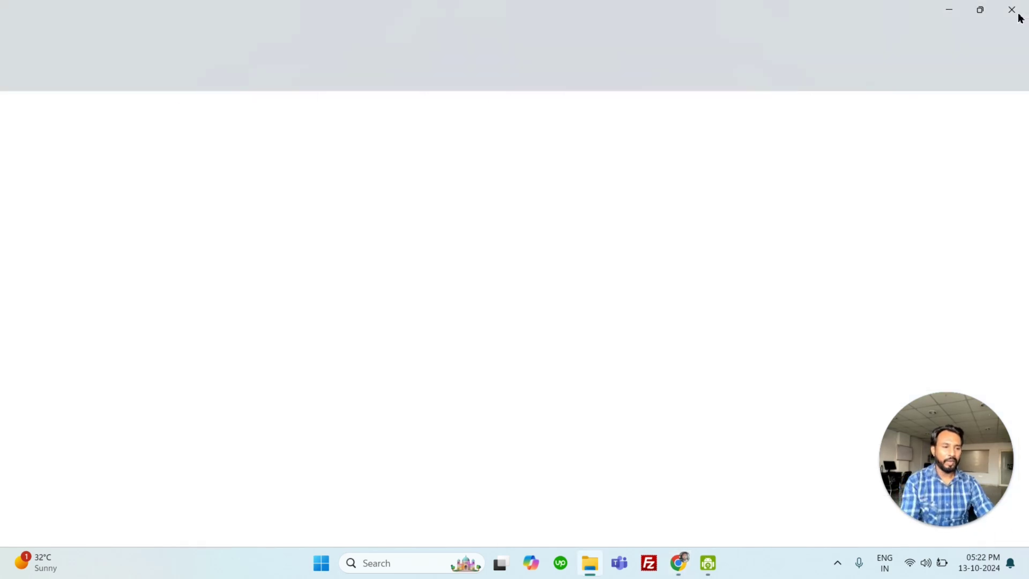
pyautogui.click(1018, 14)
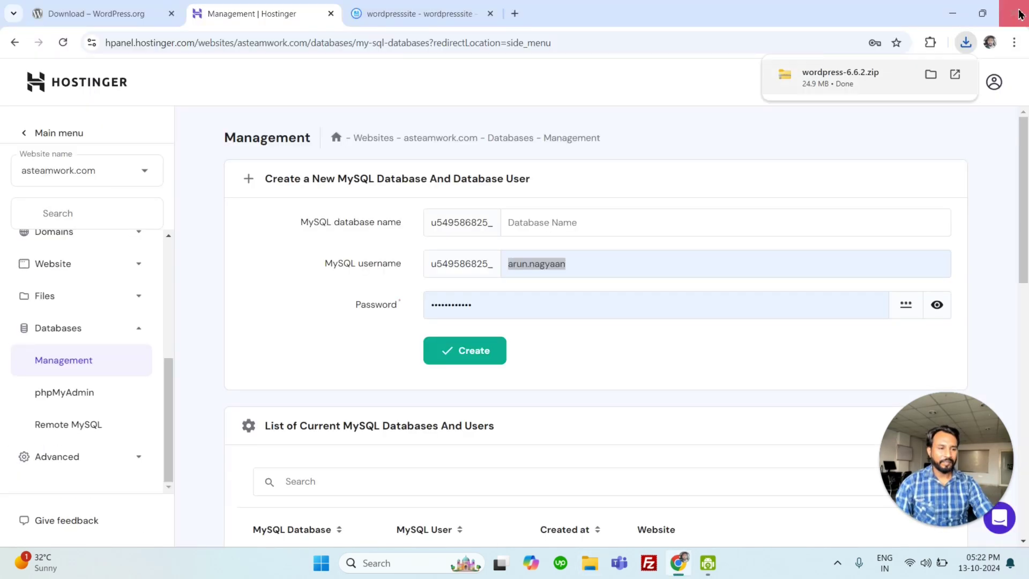
# - Enter wp321 as database name and username, then generate and select a random password
pyautogui.click(567, 229)
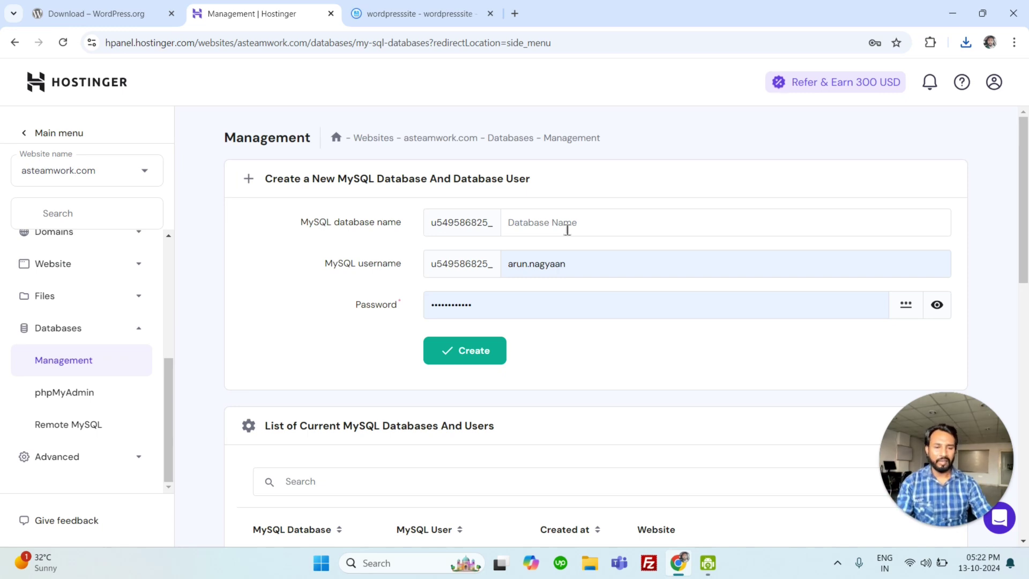
pyautogui.write('wp3')
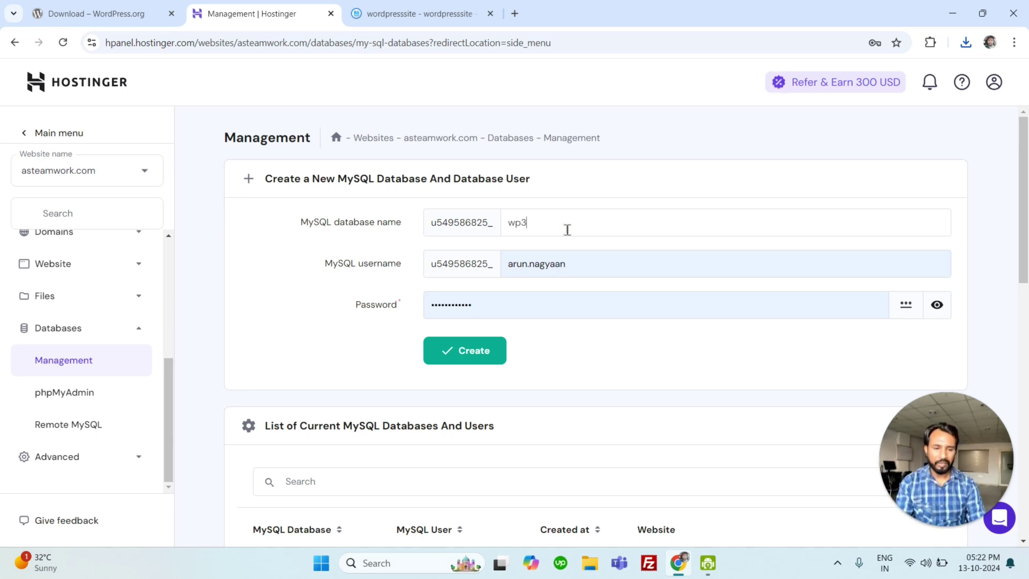
pyautogui.write('21')
pyautogui.tripleClick(596, 261)
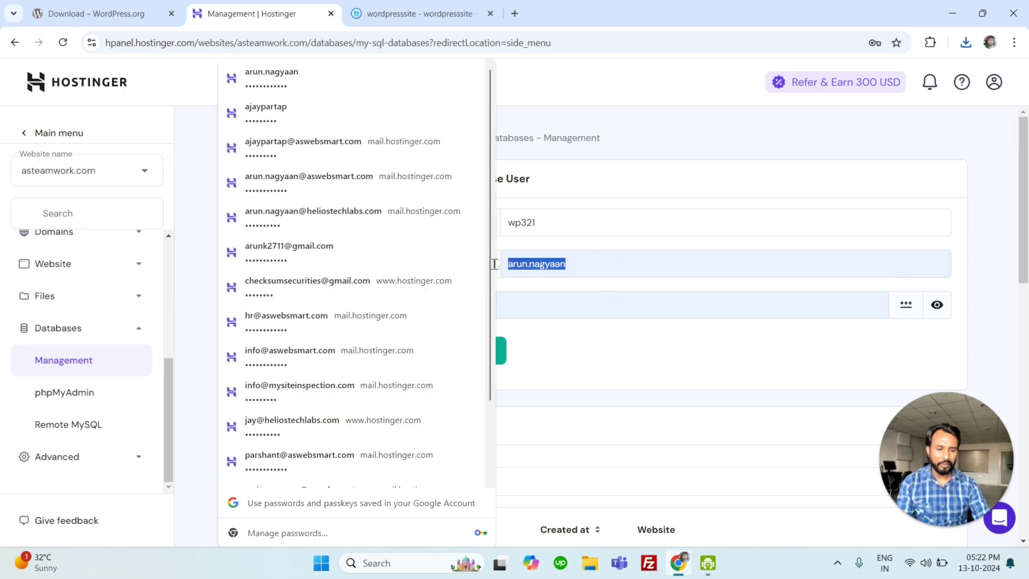
pyautogui.press('BackSpace')
pyautogui.write('wp321')
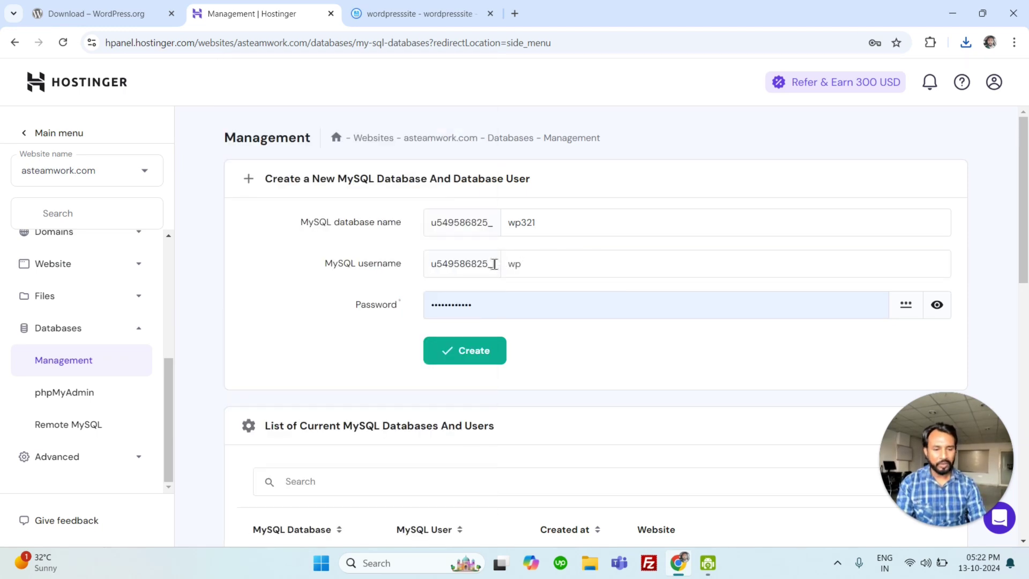
pyautogui.tripleClick(506, 304)
pyautogui.press('BackSpace')
pyautogui.click(777, 342)
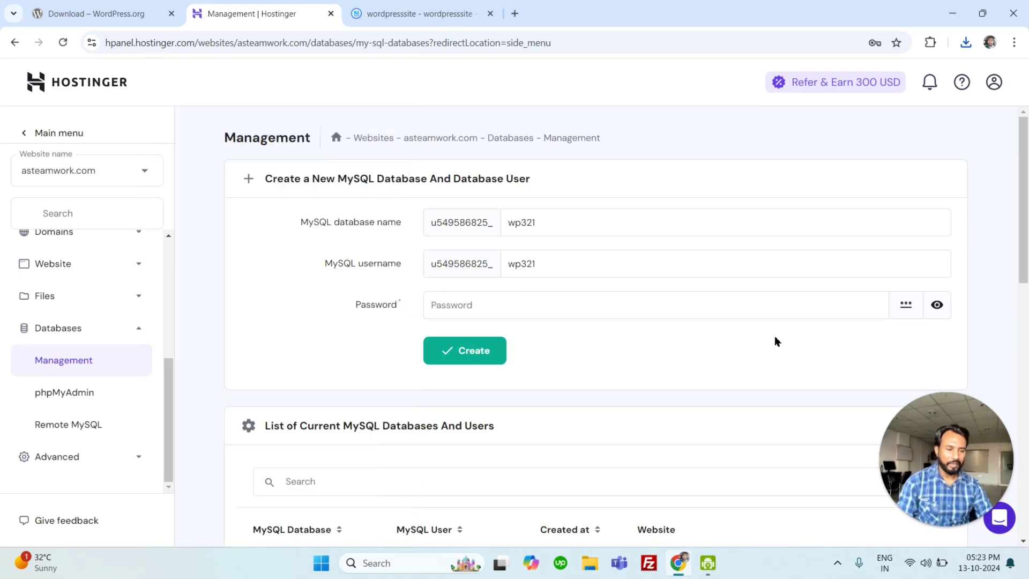
pyautogui.click(895, 301)
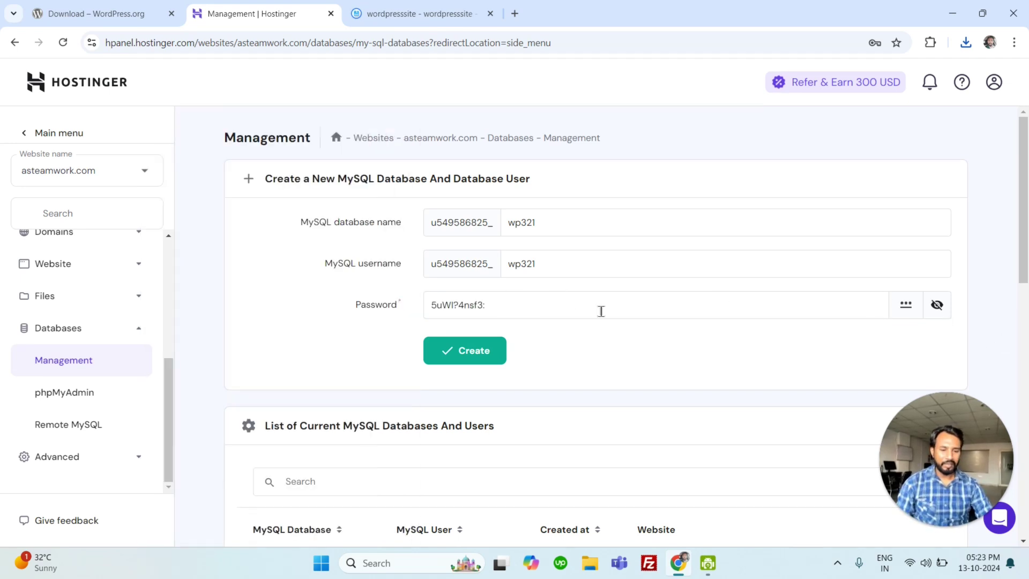
pyautogui.click(907, 305)
pyautogui.moveTo(531, 305); pyautogui.dragTo(403, 306)
pyautogui.hotkey('ctrl', 'c')
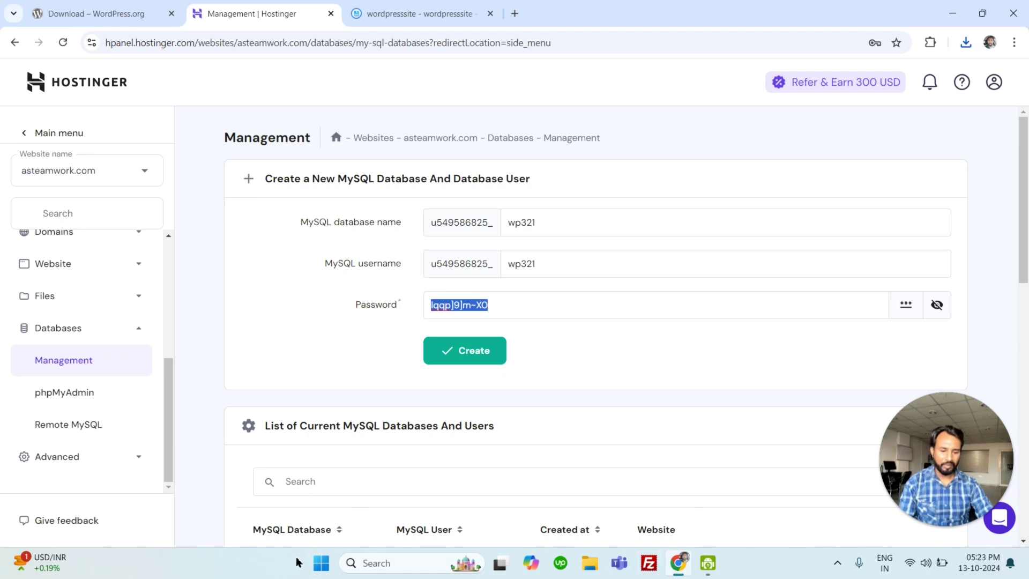
# - Paste the generated database password into a new Notepad++ tab, new 14, then return to Chrome
pyautogui.press('super')
pyautogui.click(385, 81)
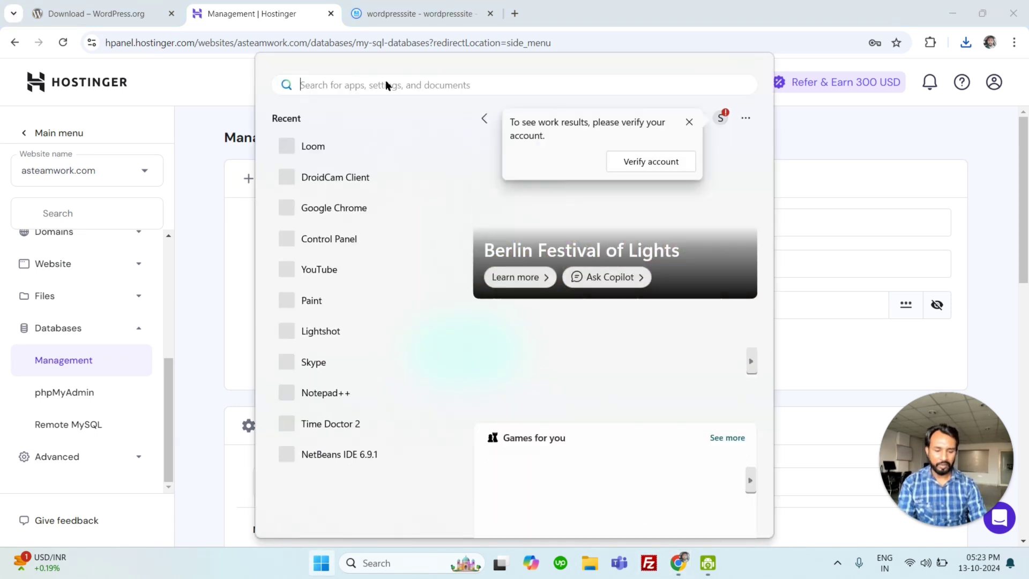
pyautogui.write('not')
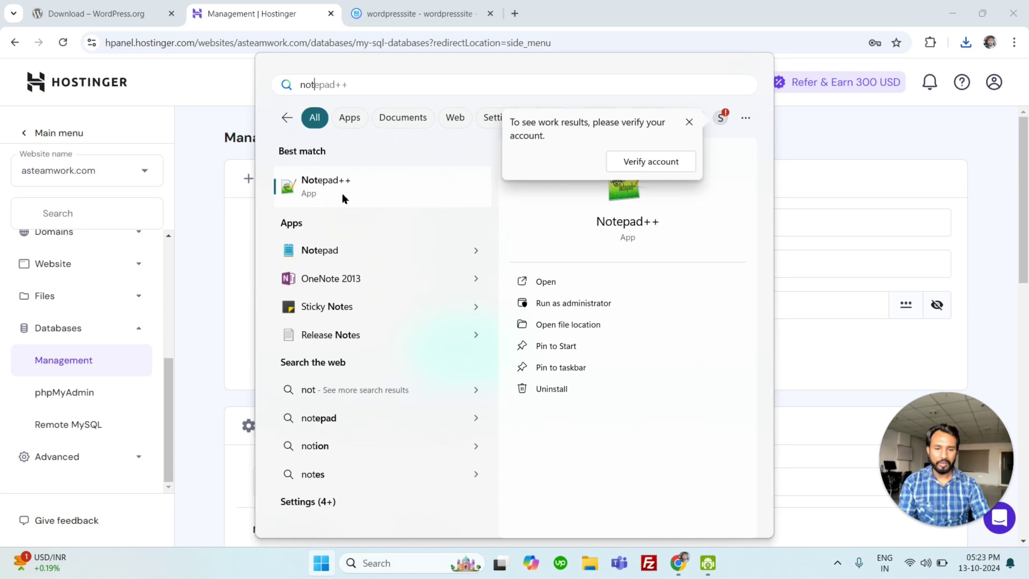
pyautogui.click(343, 196)
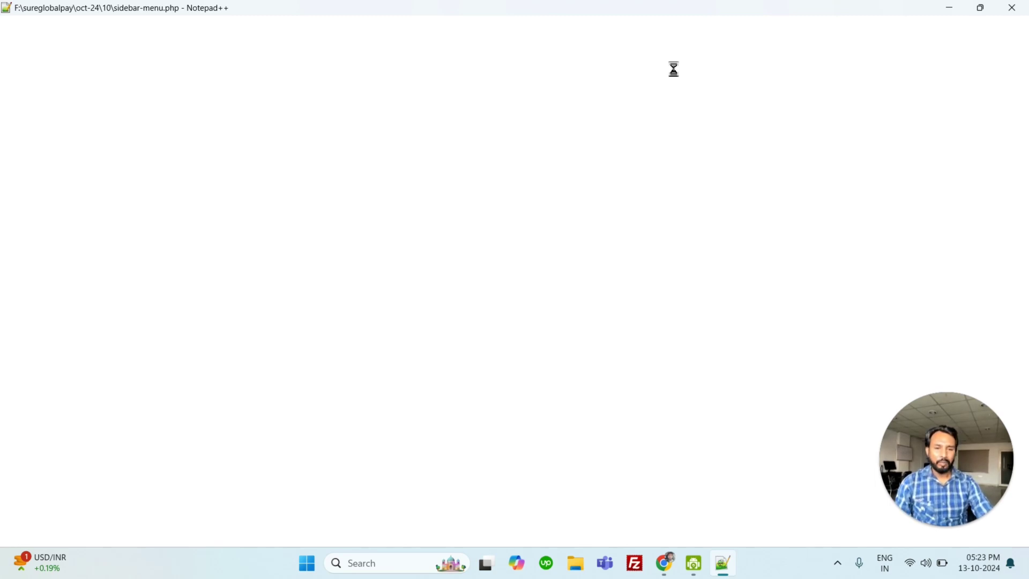
pyautogui.doubleClick(528, 55)
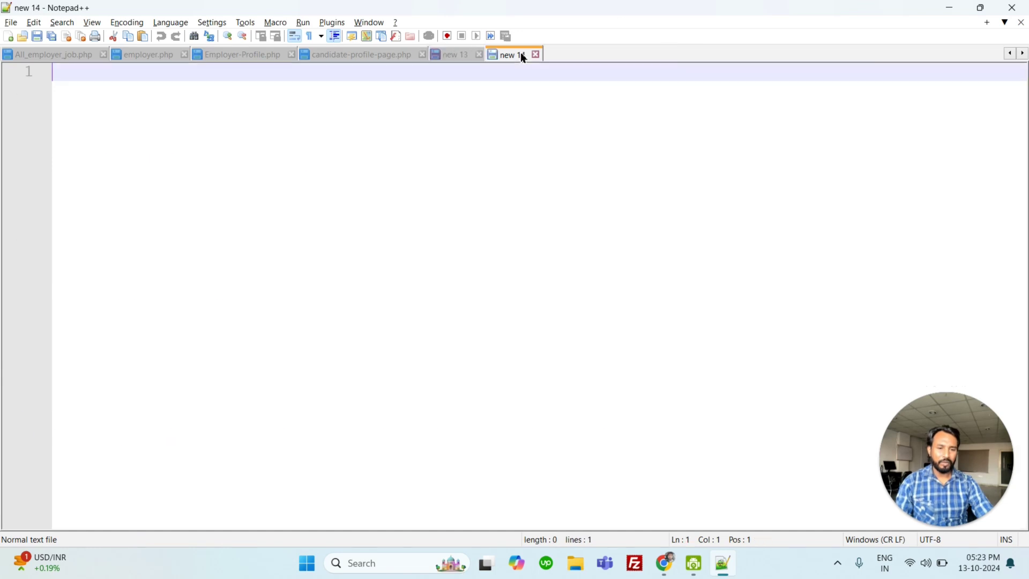
pyautogui.hotkey('ctrl', 'v')
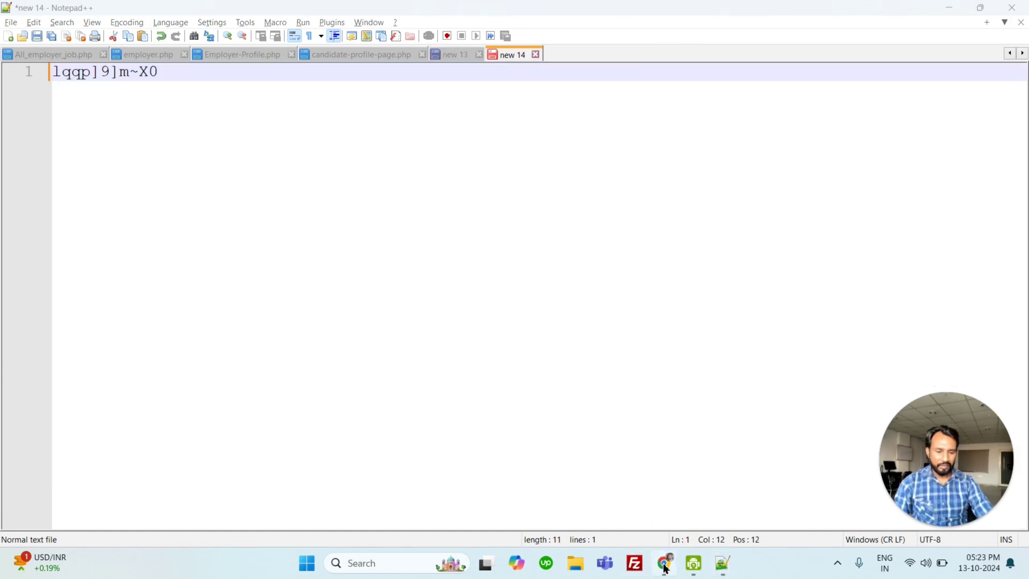
pyautogui.click(665, 564)
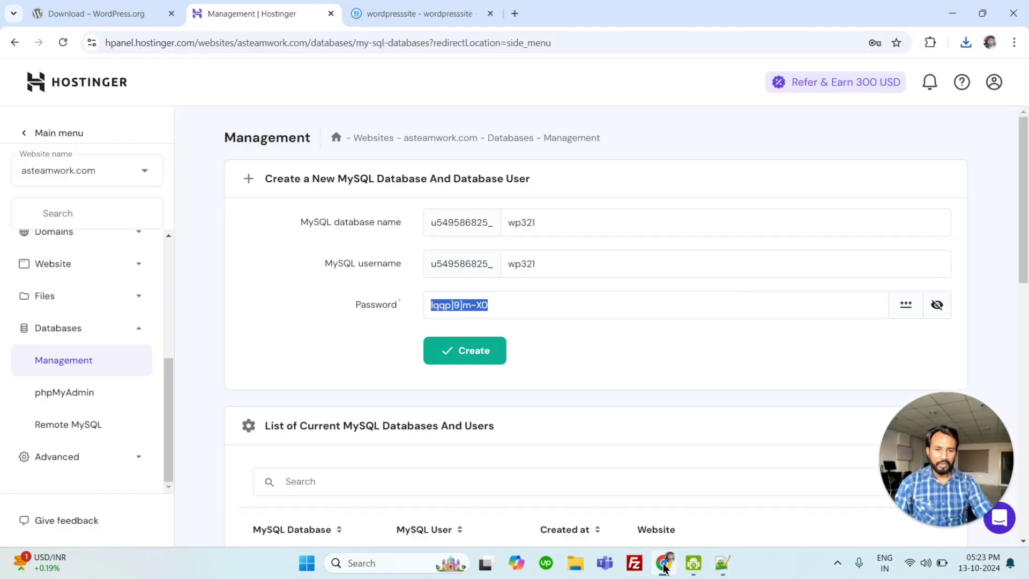
# - Create the wp321 MySQL database and user, then go back to the wordpresssite File Manager tab
pyautogui.click(484, 360)
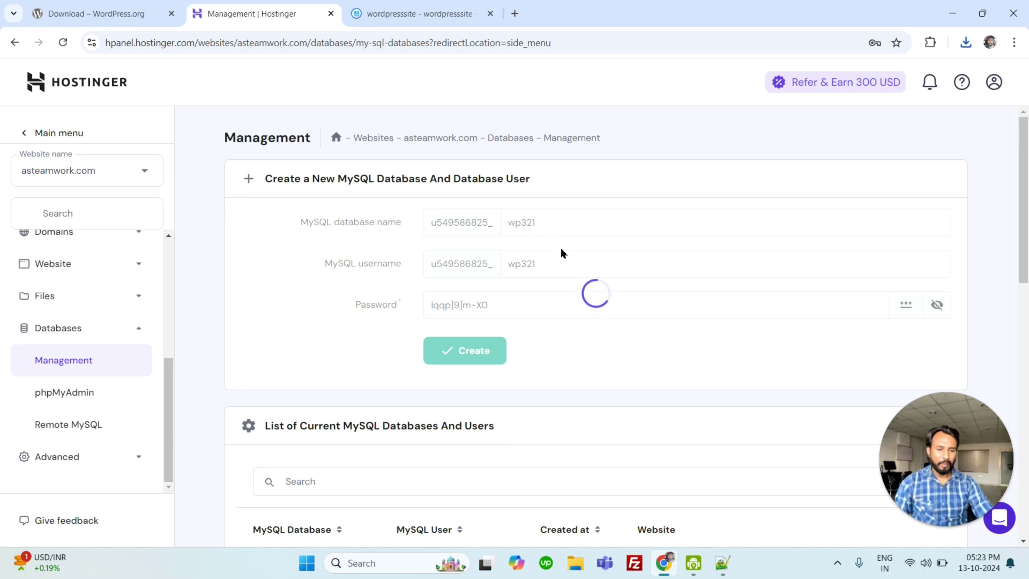
pyautogui.scroll(-2, 568, 279)
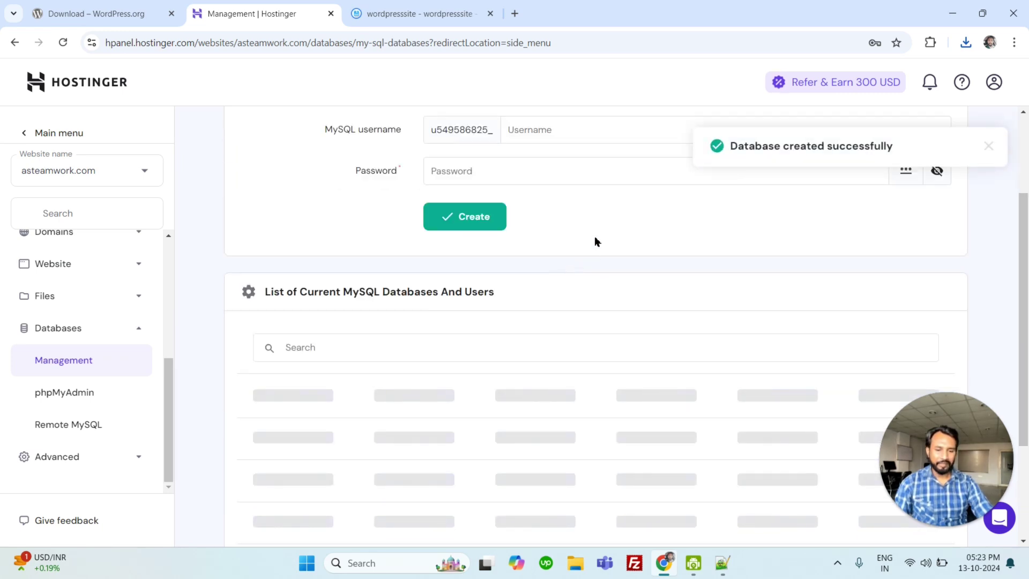
pyautogui.scroll(-2, 595, 240)
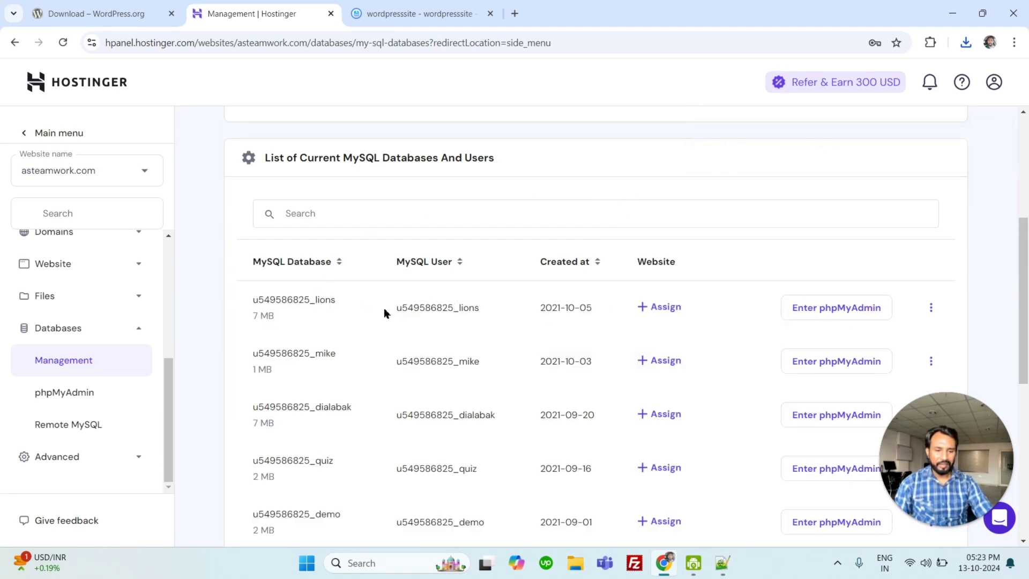
pyautogui.click(428, 7)
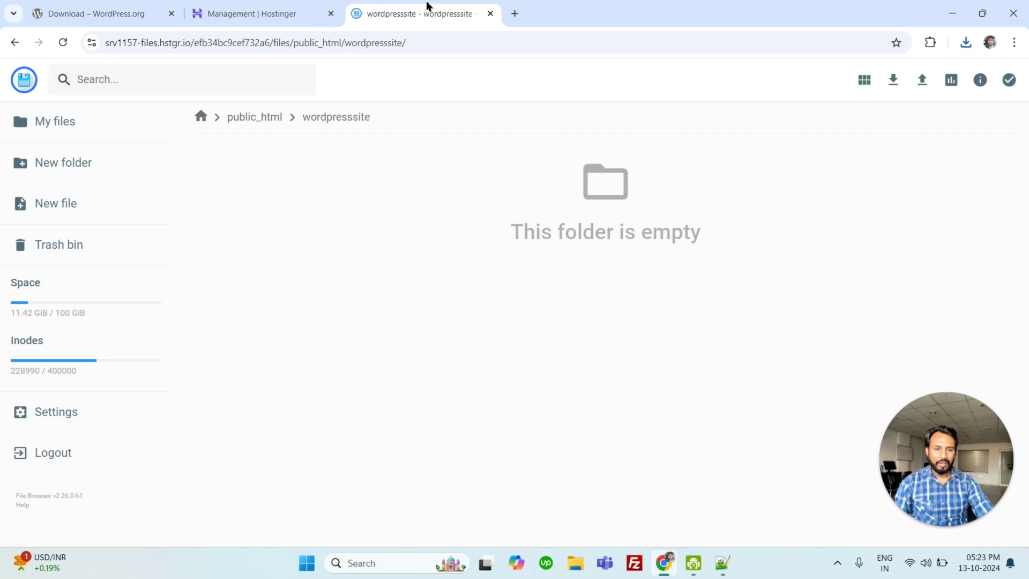
# - Upload wordpress-6.6.2.zip (24.93 MiB) into the wordpresssite folder
pyautogui.click(116, 6)
pyautogui.click(455, 8)
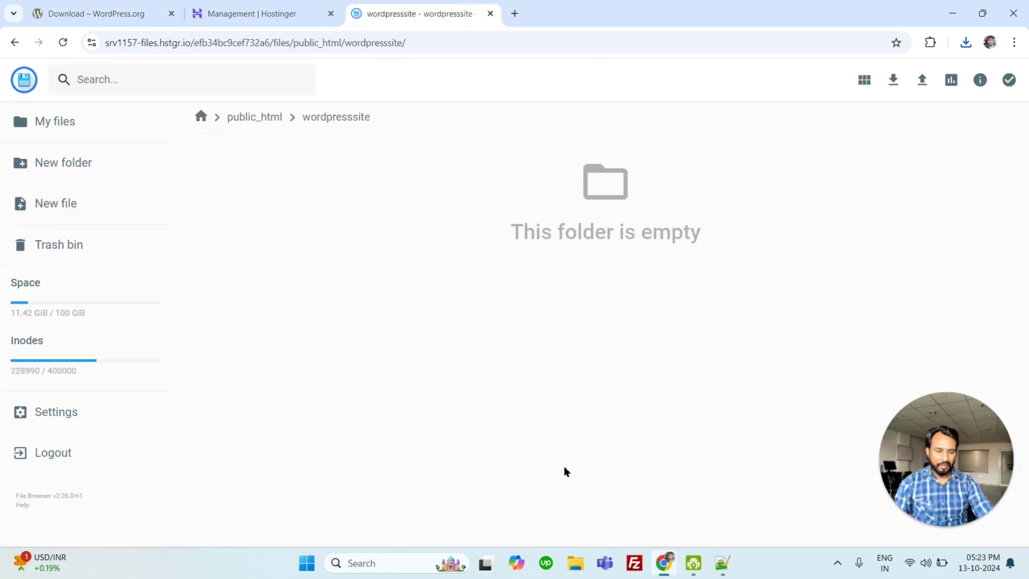
pyautogui.click(570, 568)
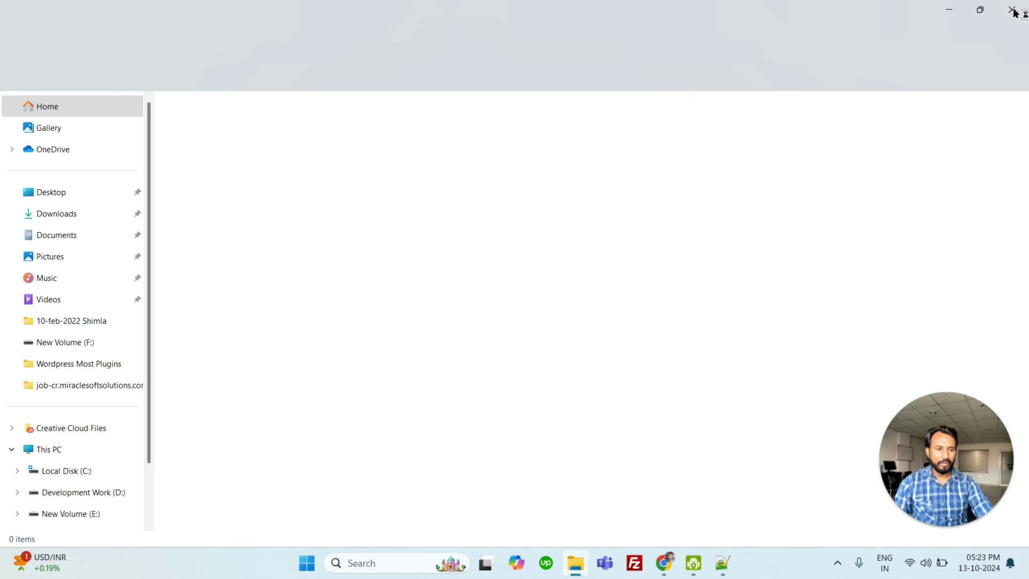
pyautogui.click(1012, 10)
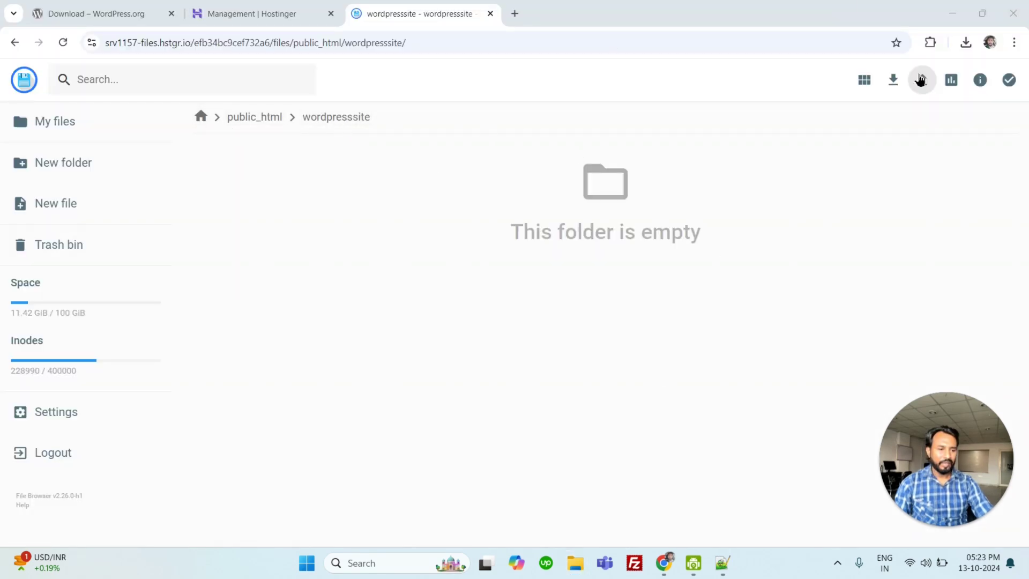
pyautogui.click(921, 80)
pyautogui.click(435, 324)
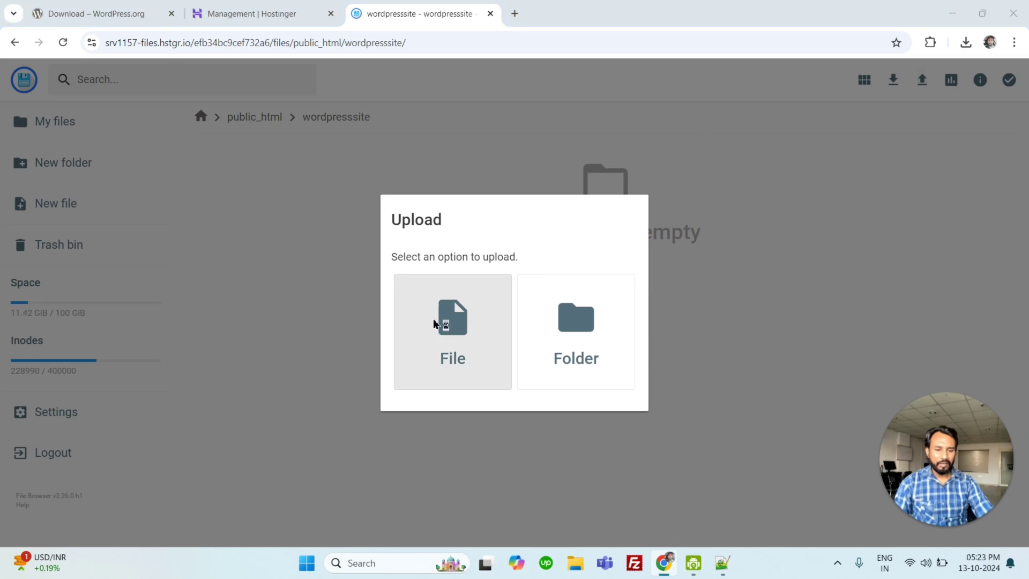
pyautogui.click(353, 134)
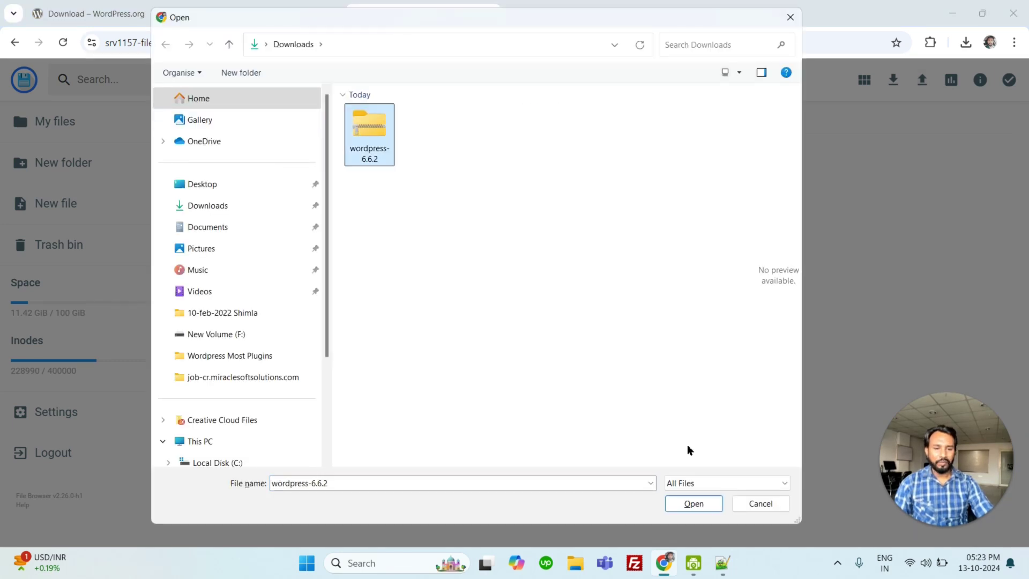
pyautogui.click(698, 506)
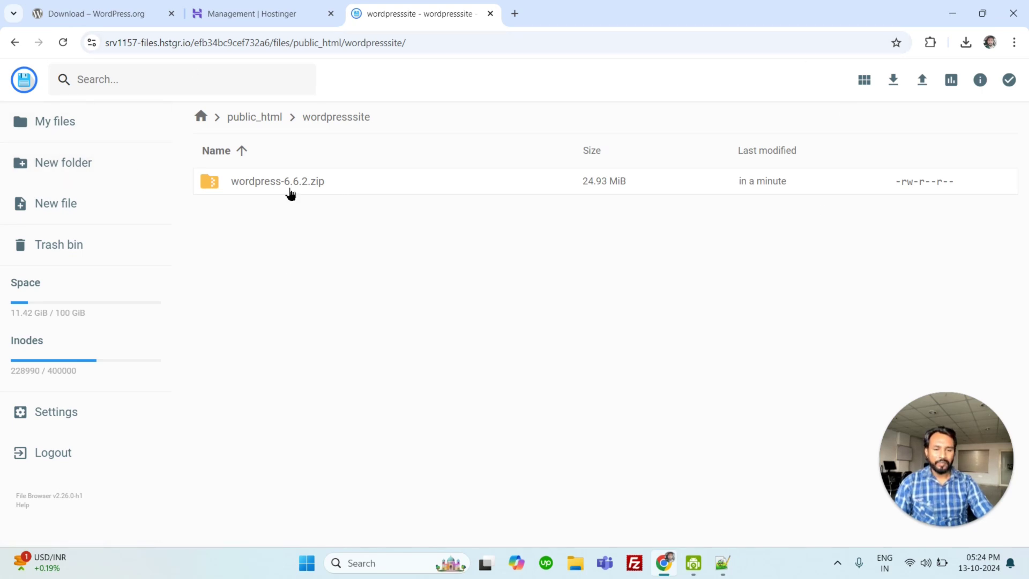
# - Extract wordpress-6.6.2.zip into a new wp folder
pyautogui.rightClick(289, 192)
pyautogui.click(330, 372)
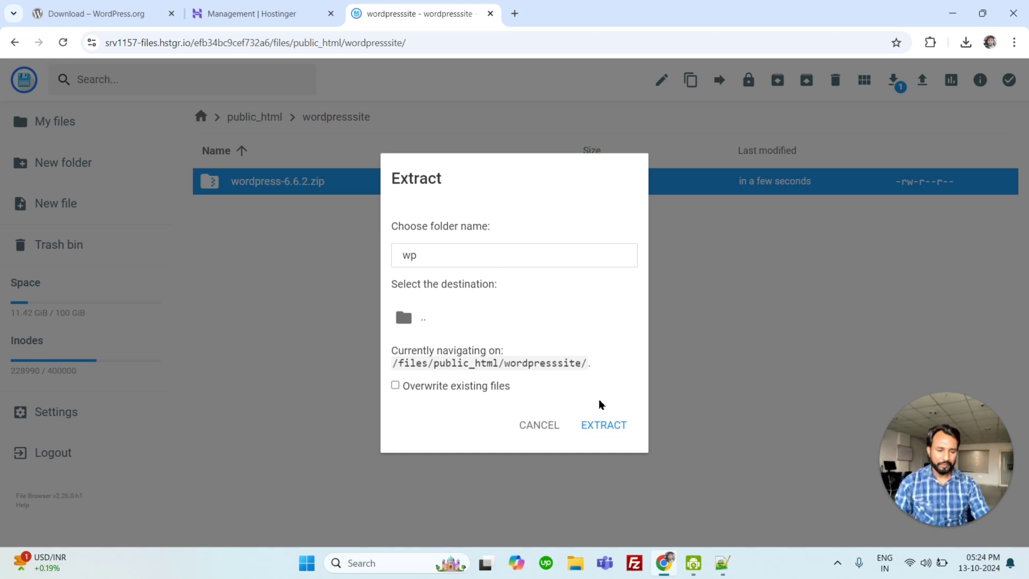
pyautogui.click(599, 425)
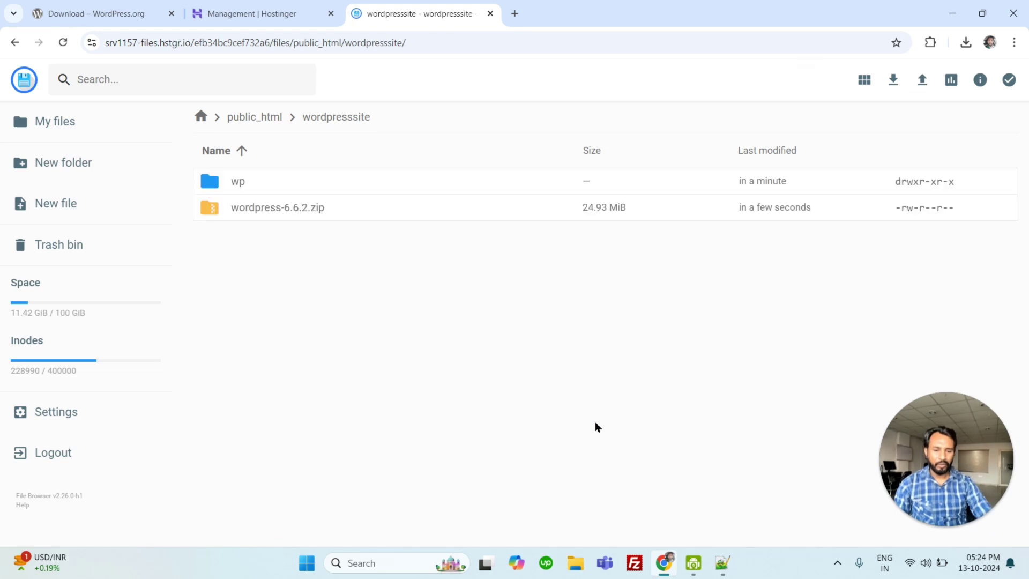
# - Move all files from wp/wordpress up into the wordpresssite folder
pyautogui.doubleClick(213, 182)
pyautogui.click(216, 183)
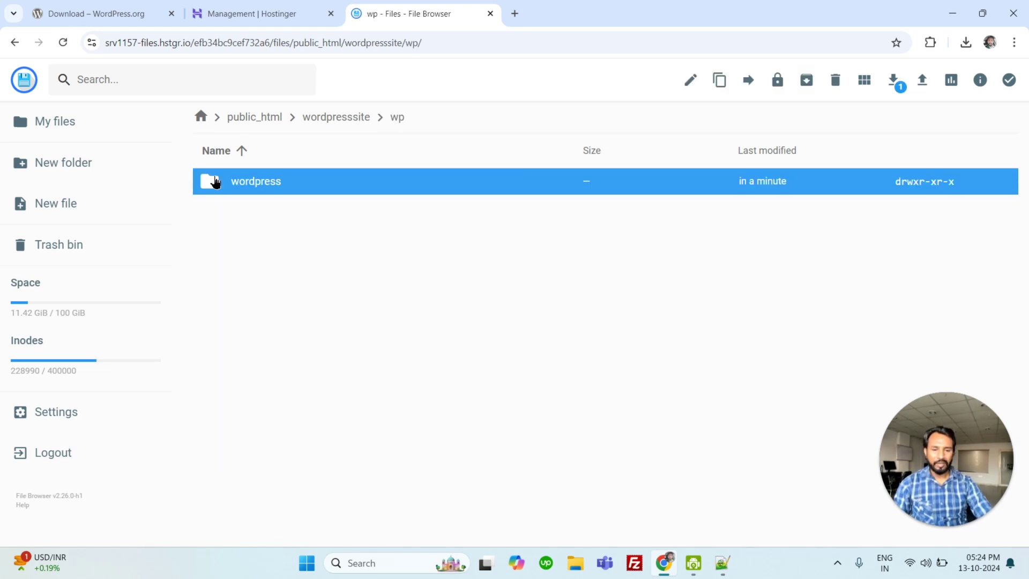
pyautogui.doubleClick(216, 182)
pyautogui.click(215, 189)
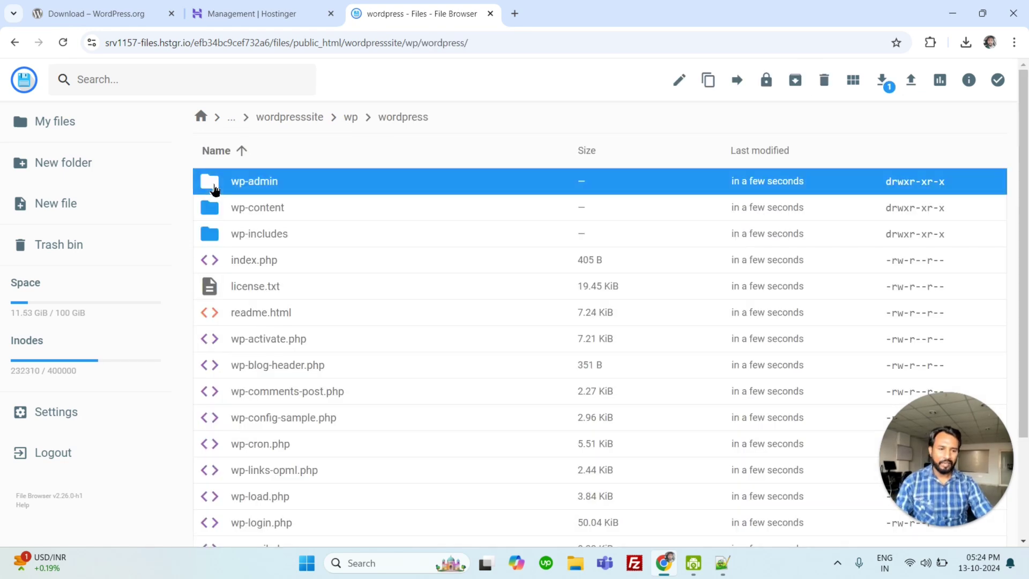
pyautogui.hotkey('ctrl', 'a')
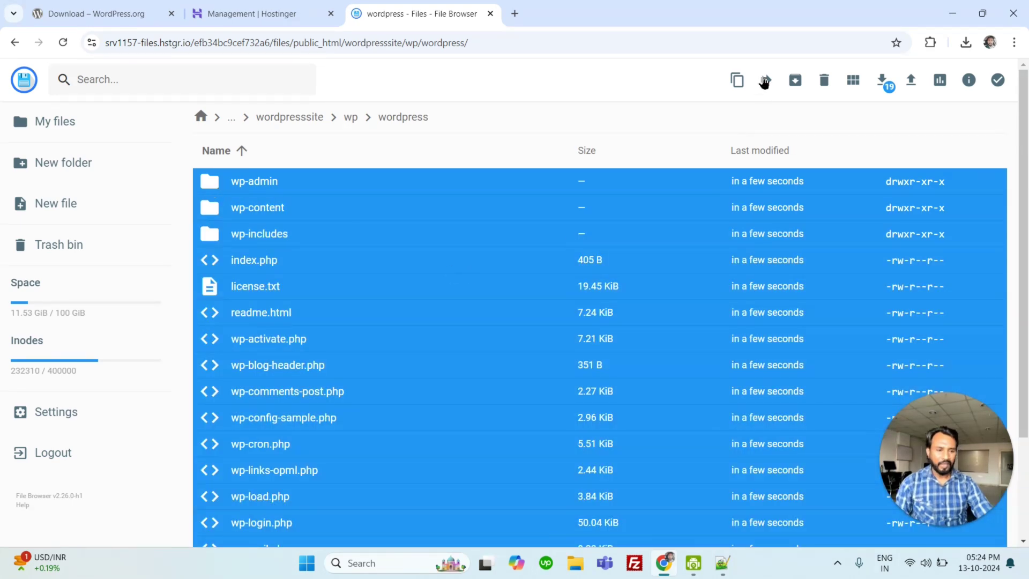
pyautogui.click(766, 80)
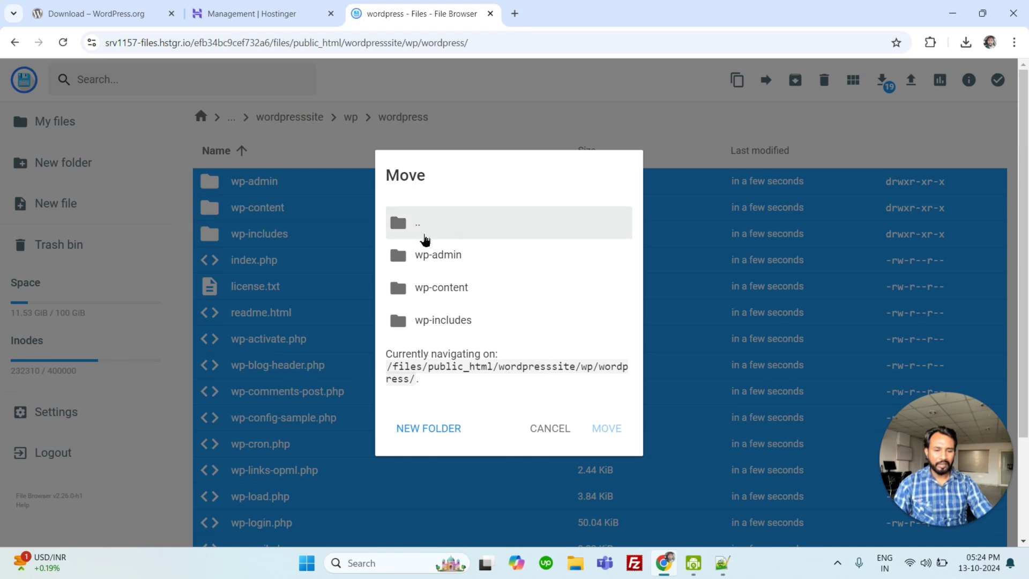
pyautogui.click(414, 235)
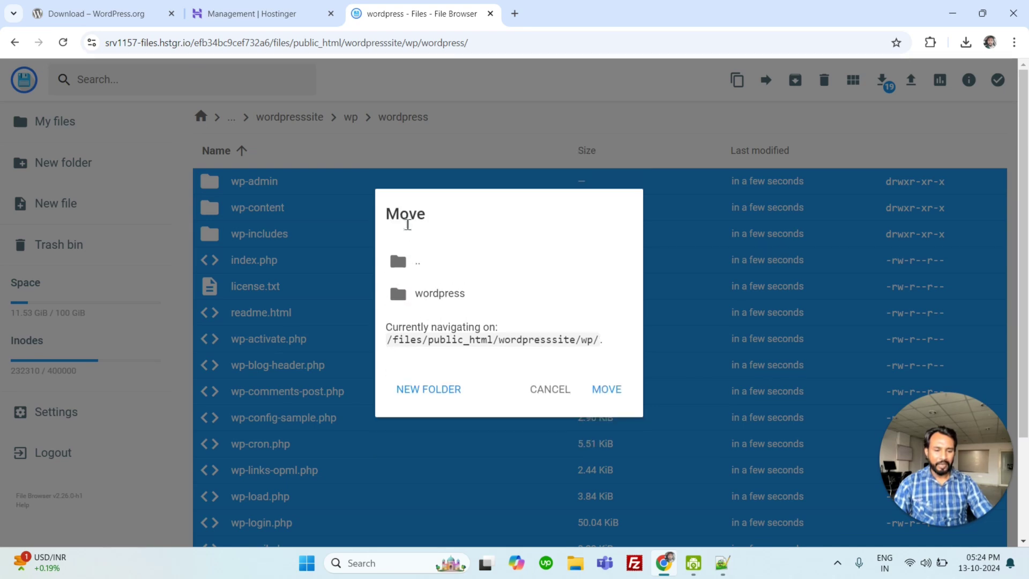
pyautogui.click(409, 262)
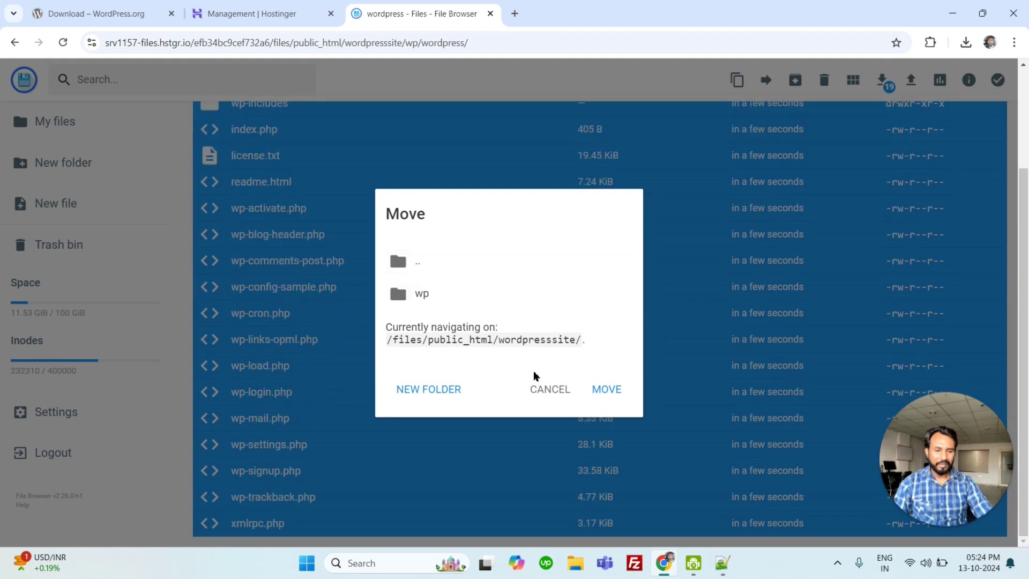
pyautogui.click(607, 389)
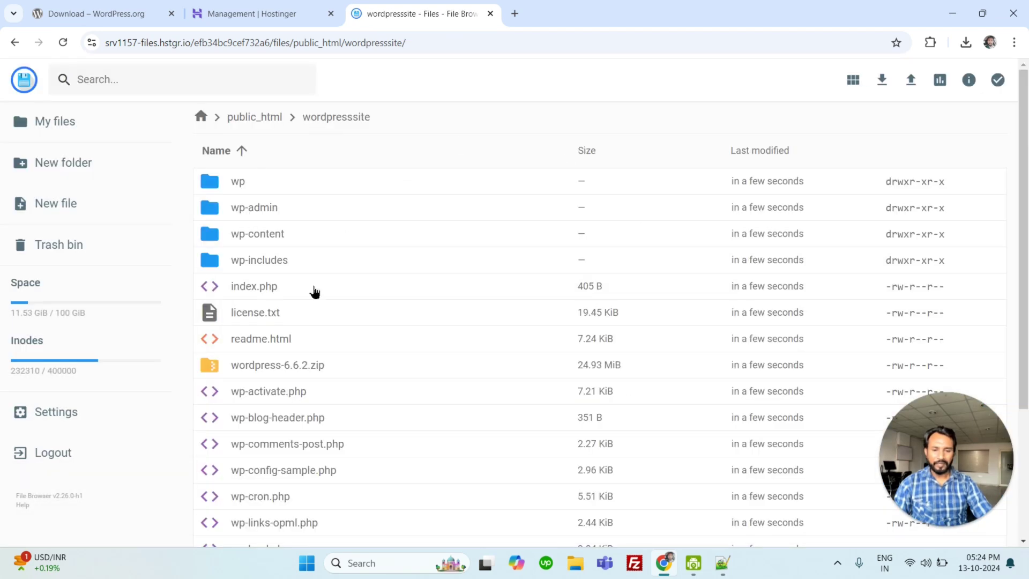
# - Delete the leftover wp folder and the wordpress-6.6.2.zip archive
pyautogui.scroll(-3, 315, 310)
pyautogui.scroll(3, 325, 311)
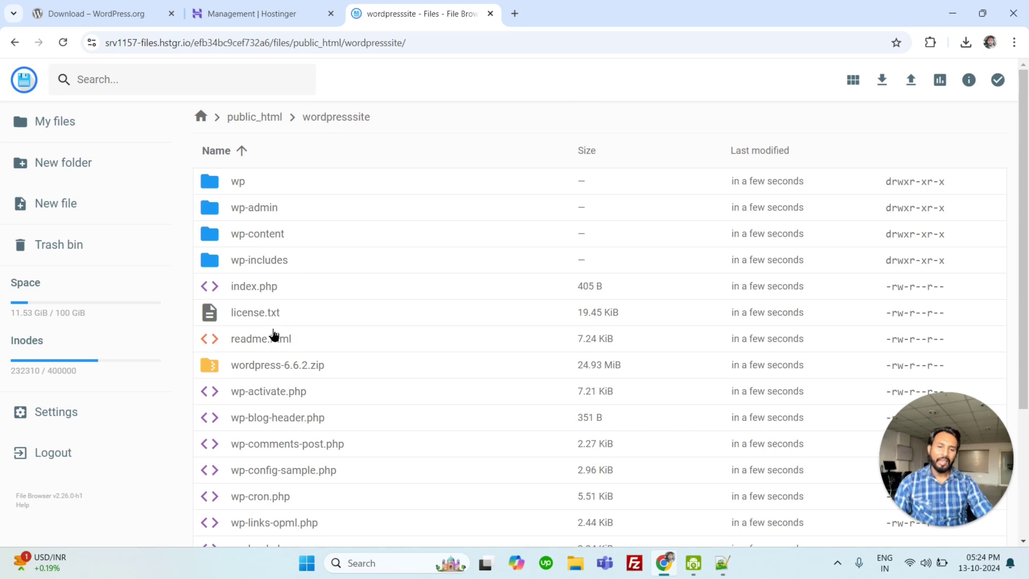
pyautogui.click(219, 192)
pyautogui.keyDown('ctrl'); pyautogui.click(215, 370); pyautogui.keyUp('ctrl')
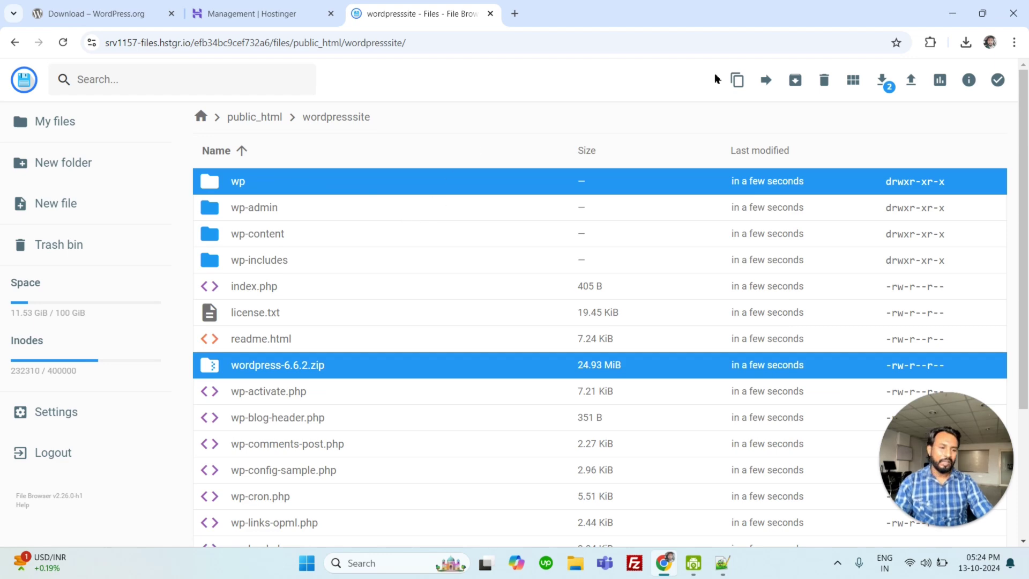
pyautogui.click(824, 80)
pyautogui.click(586, 343)
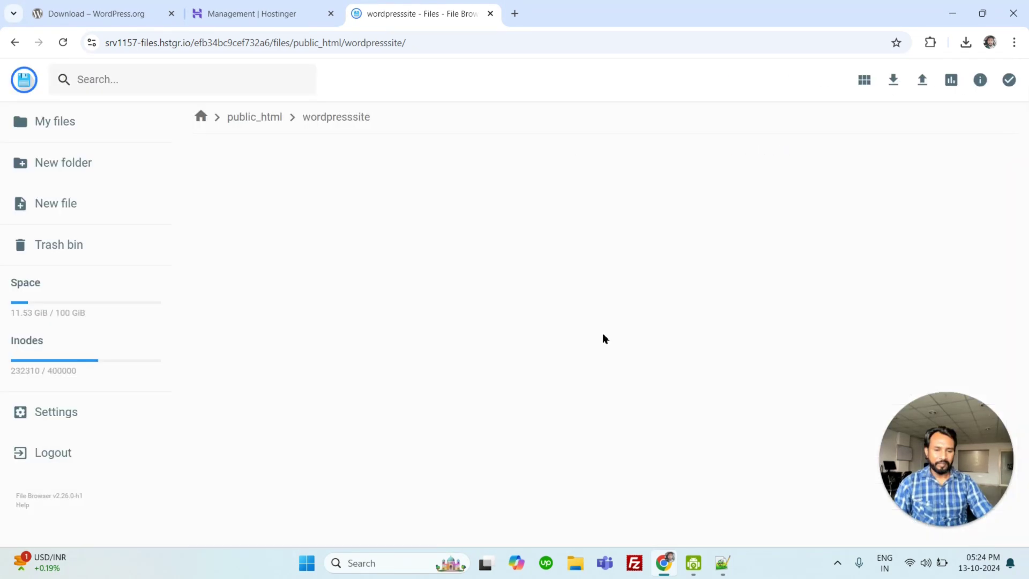
# - Copy the wordpresssite folder name from the path
pyautogui.scroll(-3, 313, 395)
pyautogui.scroll(3, 311, 349)
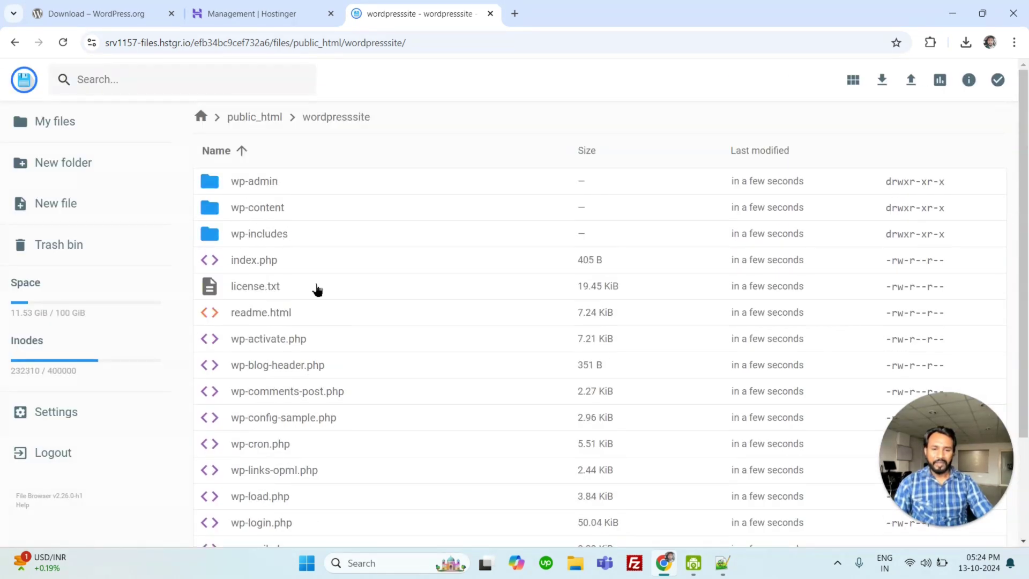
pyautogui.moveTo(413, 119); pyautogui.dragTo(321, 127)
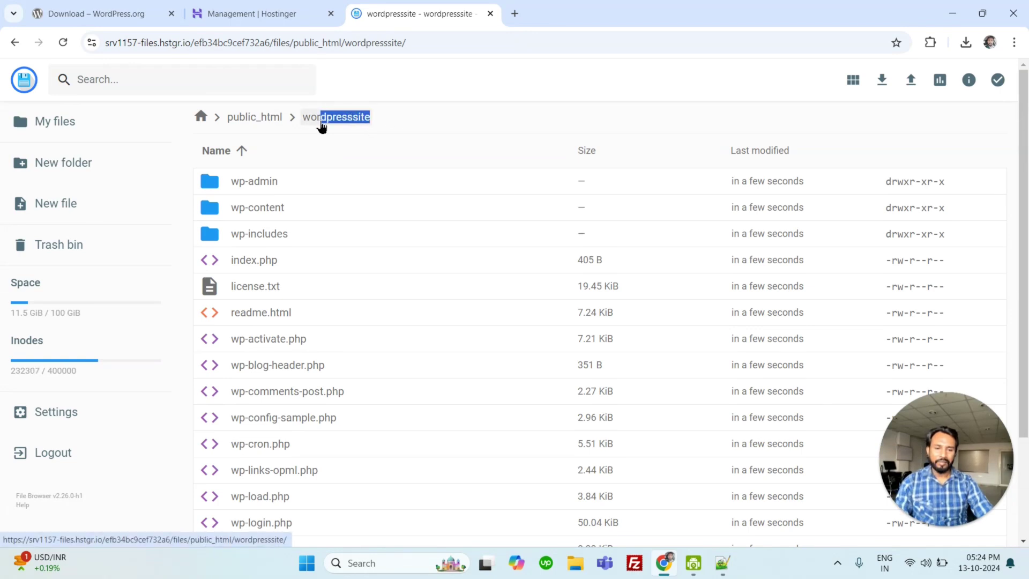
pyautogui.moveTo(409, 128); pyautogui.dragTo(305, 120)
pyautogui.hotkey('ctrl', 'c')
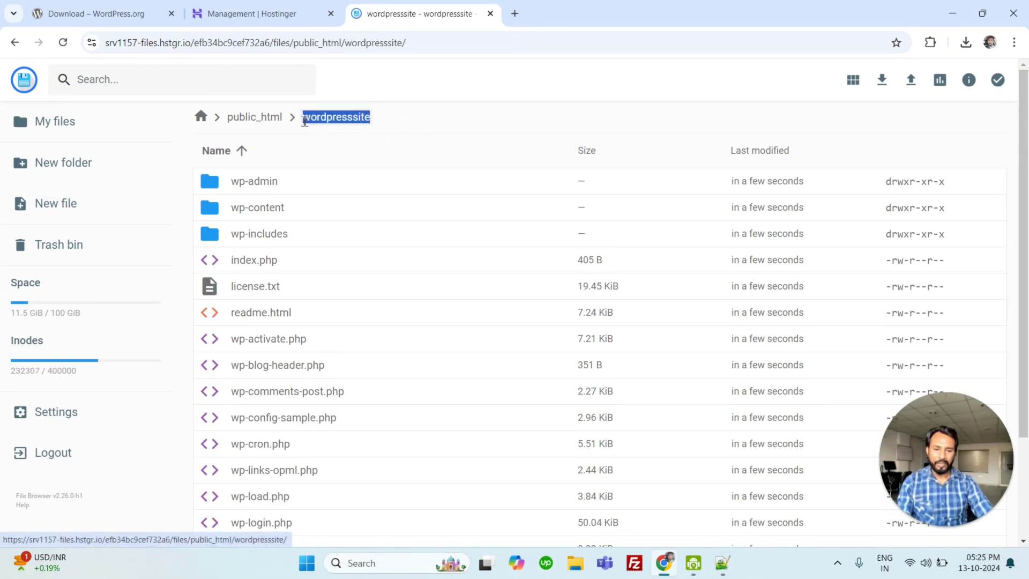
# - Load wordpresssite.asteamwork.com in a new browser tab
pyautogui.click(516, 13)
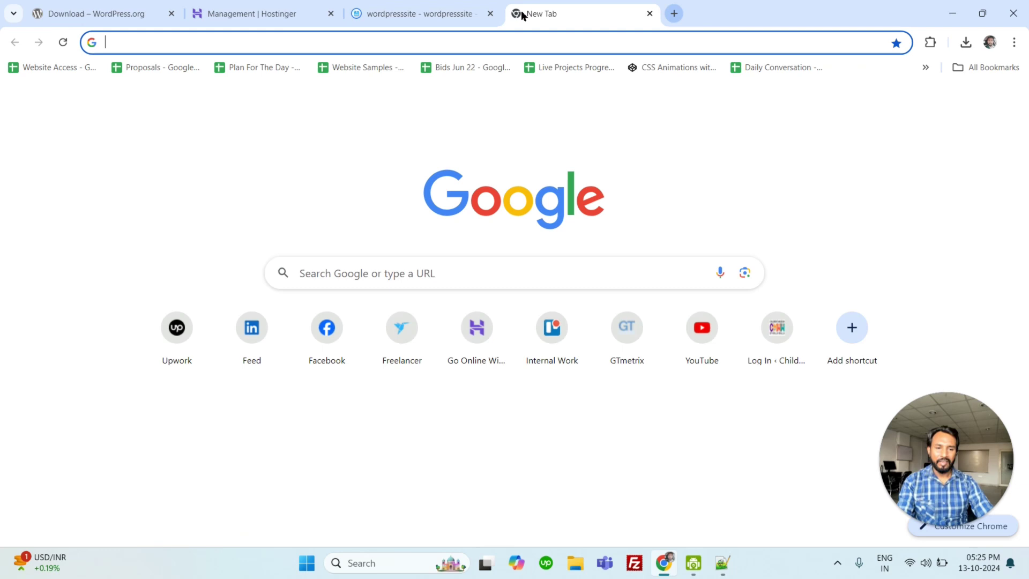
pyautogui.write('aste')
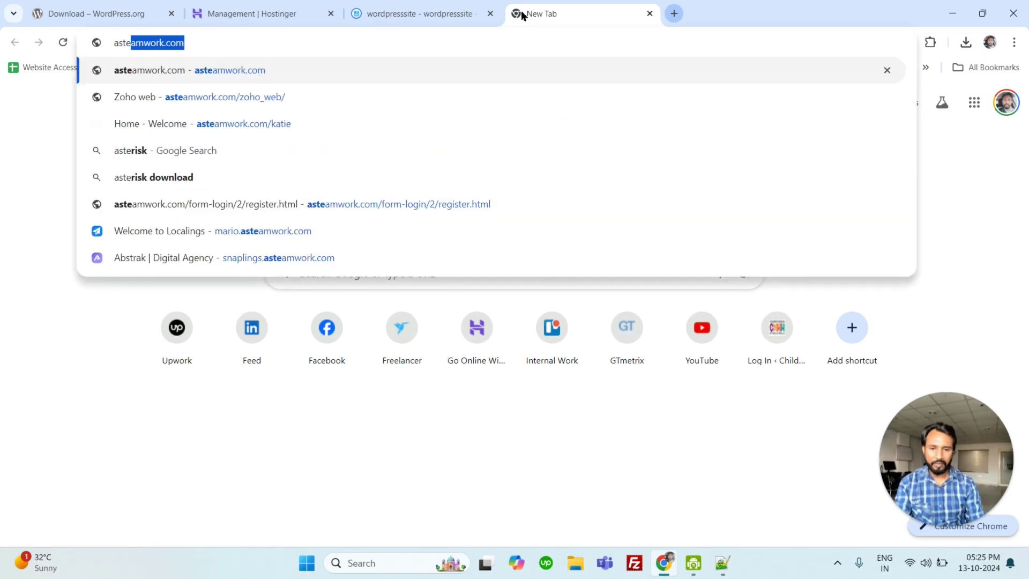
pyautogui.press('Right')
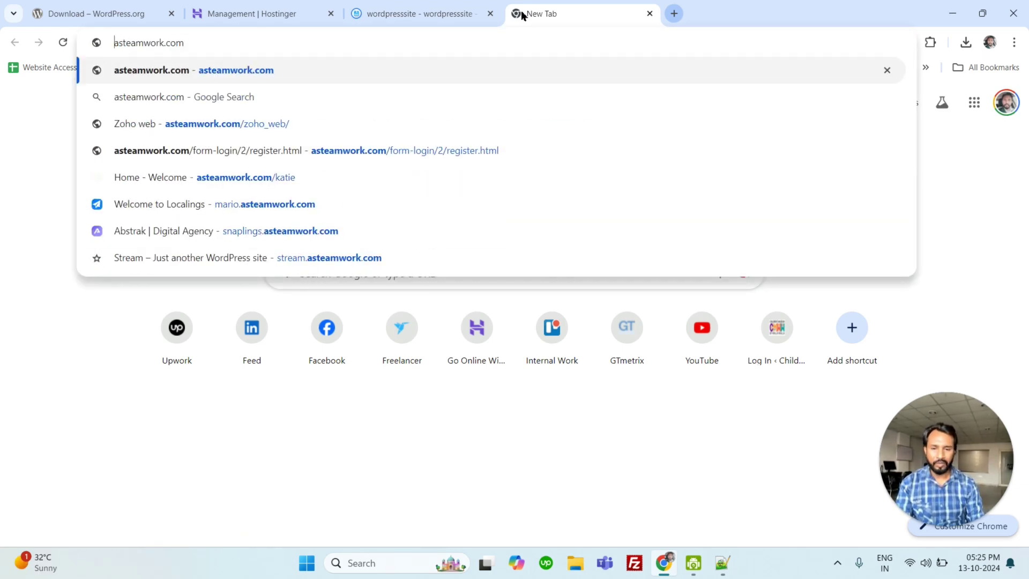
pyautogui.hotkey('ctrl', 'v')
pyautogui.write('.')
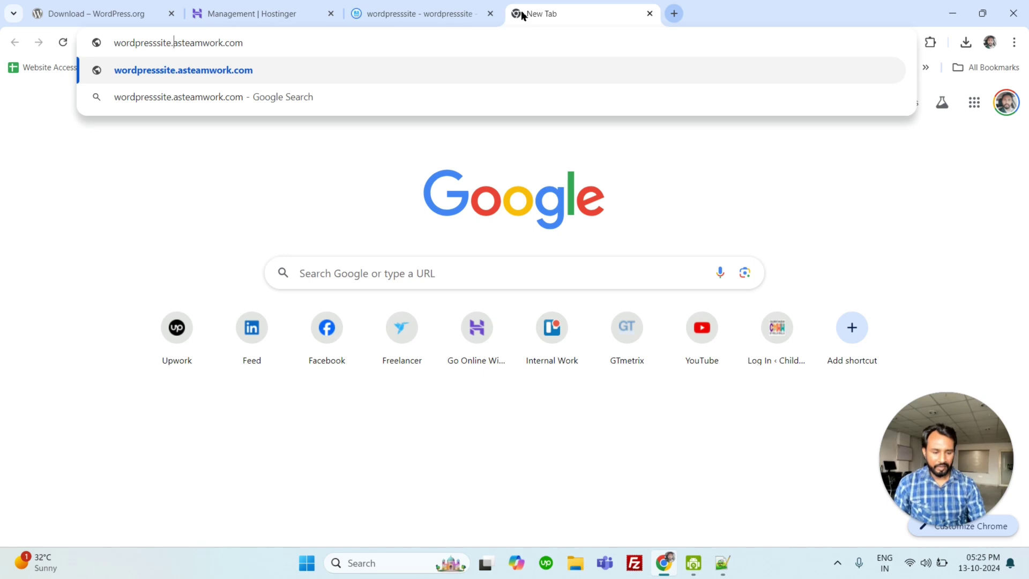
pyautogui.press('Return')
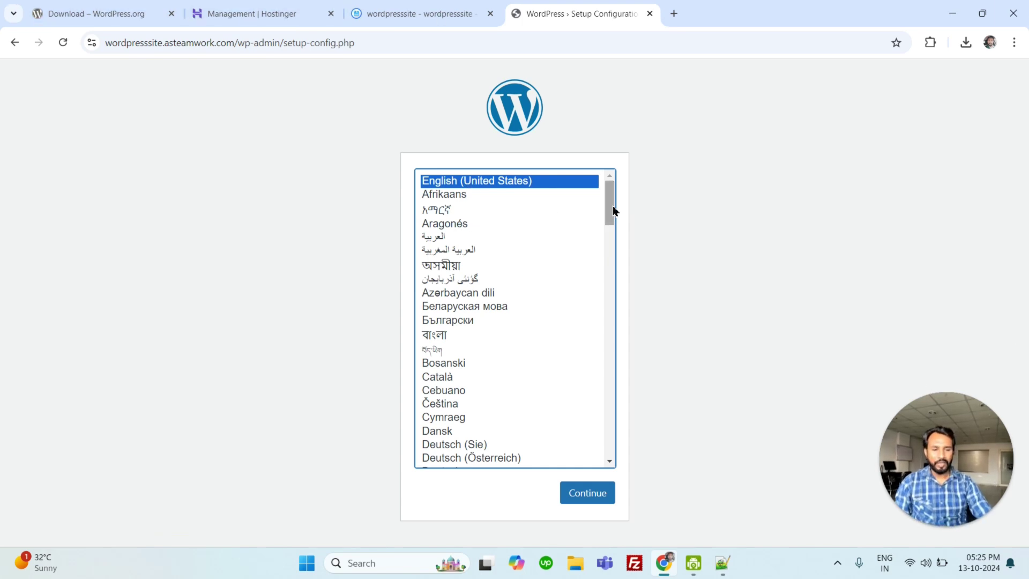
# - Continue in English (United States), review the required database items, and proceed
pyautogui.moveTo(614, 202); pyautogui.dragTo(668, 187)
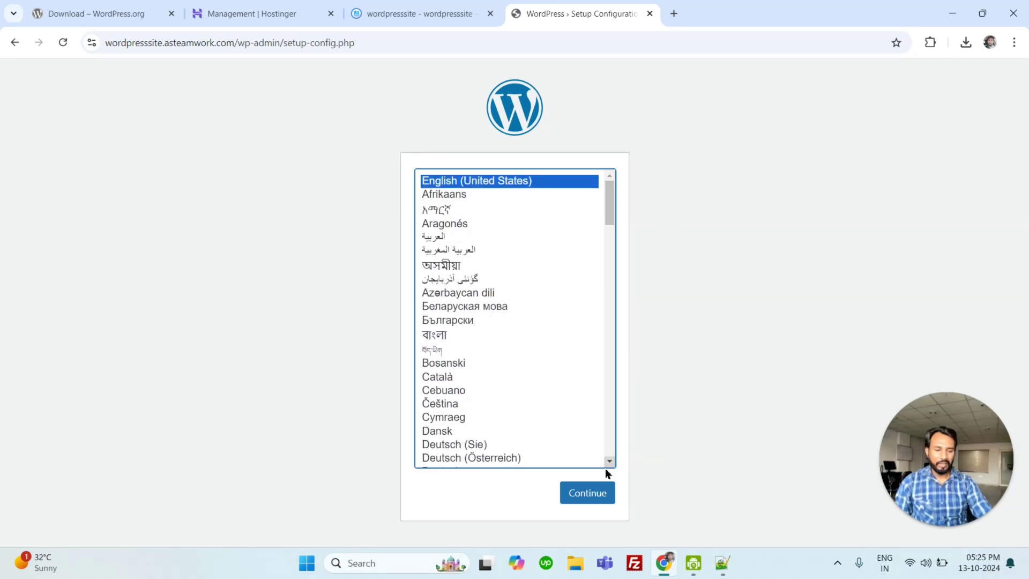
pyautogui.click(581, 492)
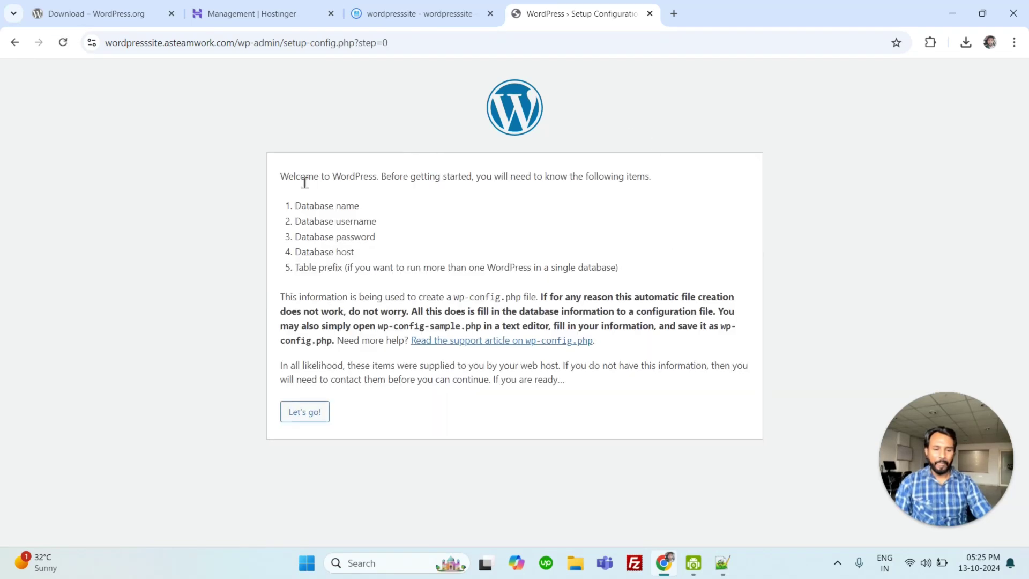
pyautogui.moveTo(294, 205); pyautogui.dragTo(360, 207)
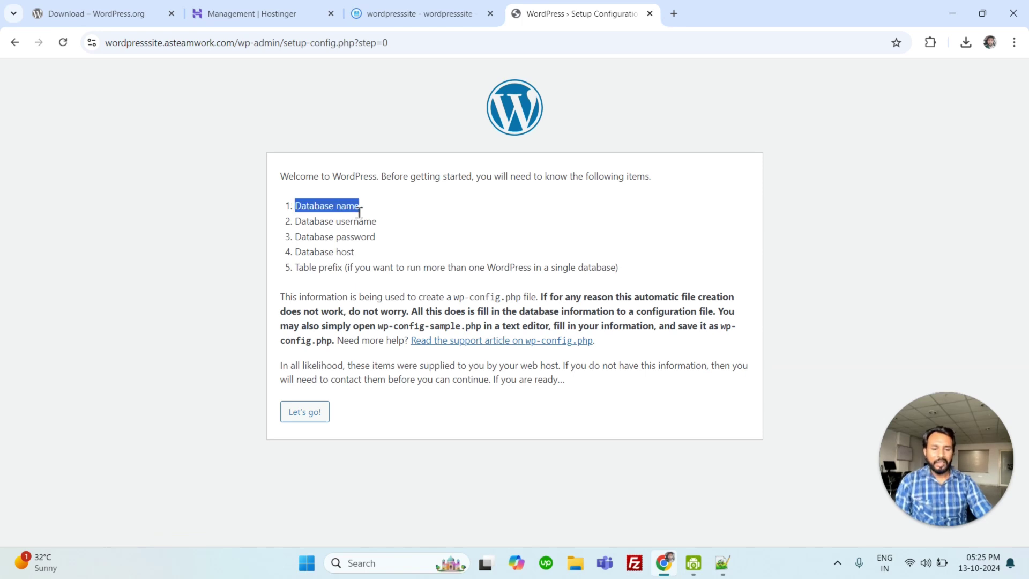
pyautogui.moveTo(299, 227); pyautogui.dragTo(375, 252)
pyautogui.click(382, 251)
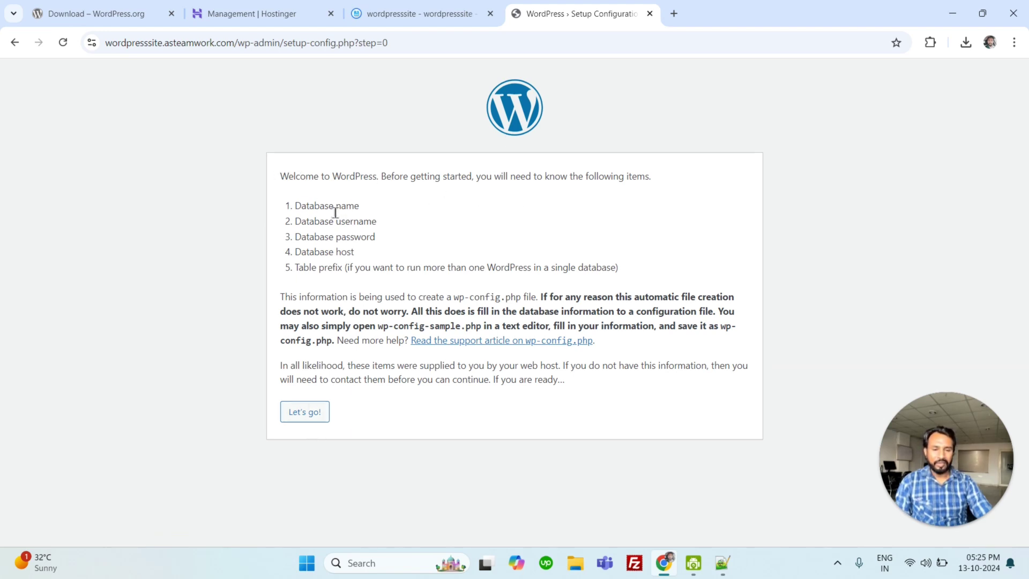
pyautogui.moveTo(334, 210); pyautogui.dragTo(409, 231)
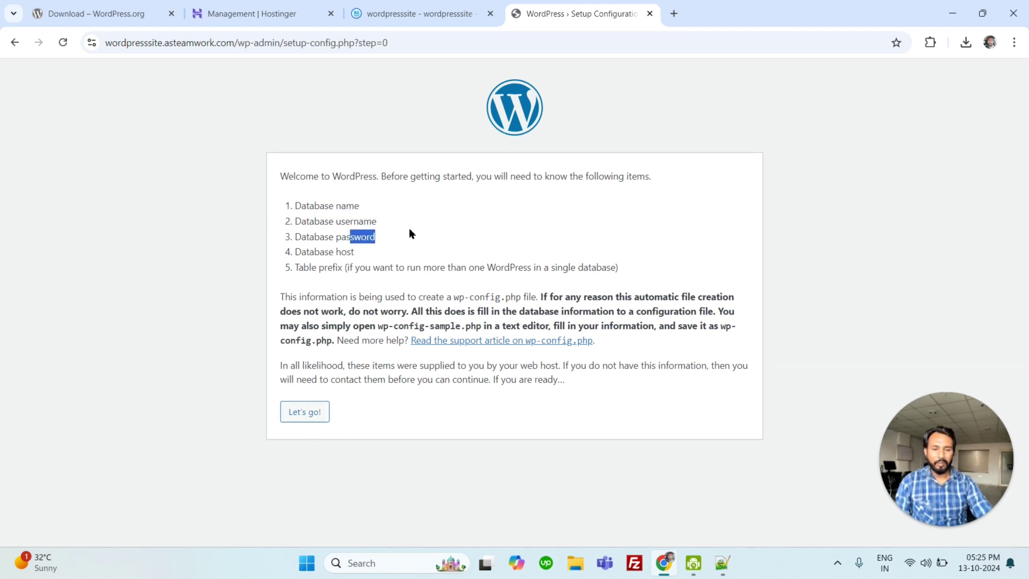
pyautogui.click(299, 412)
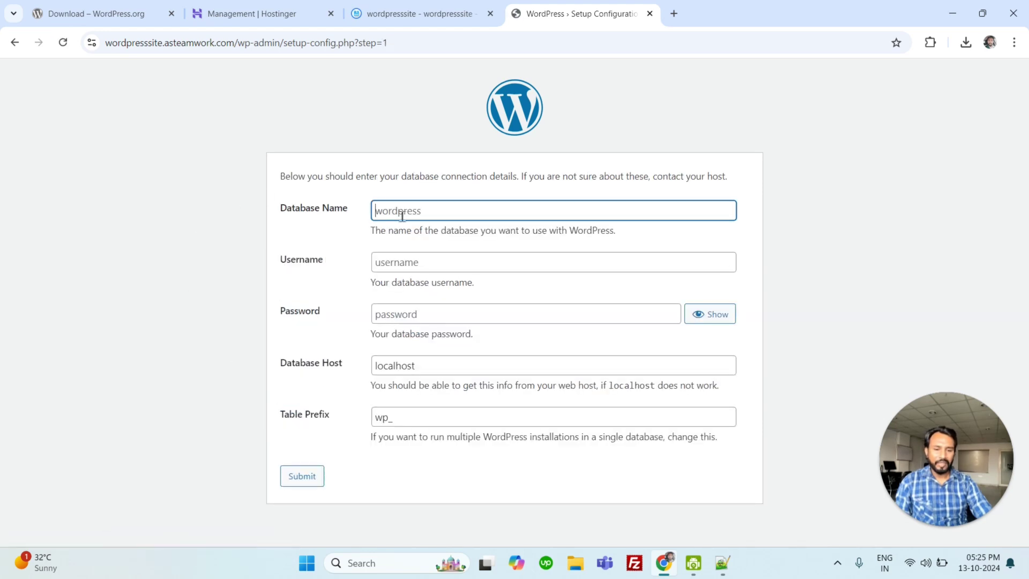
# - Search hPanel's MySQL list for wp321 and paste its prefixed name into Database Name
pyautogui.click(230, 7)
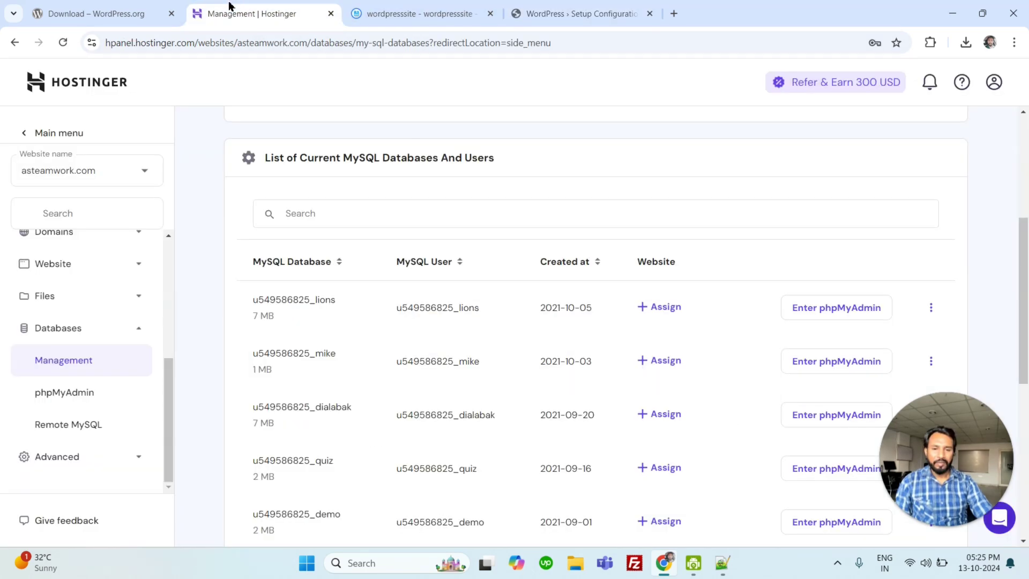
pyautogui.scroll(-3, 243, 285)
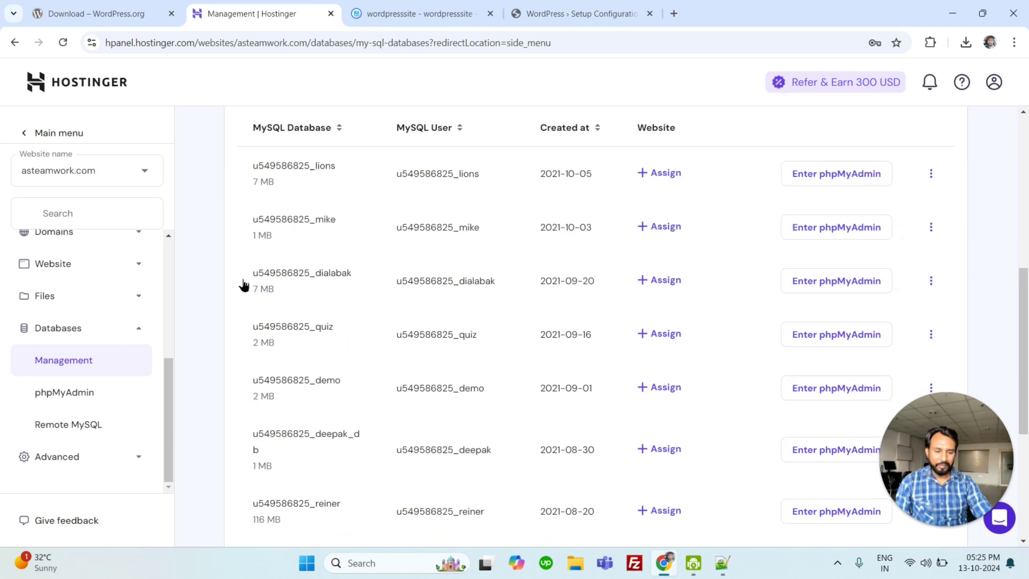
pyautogui.scroll(-4, 242, 285)
pyautogui.scroll(10, 877, 225)
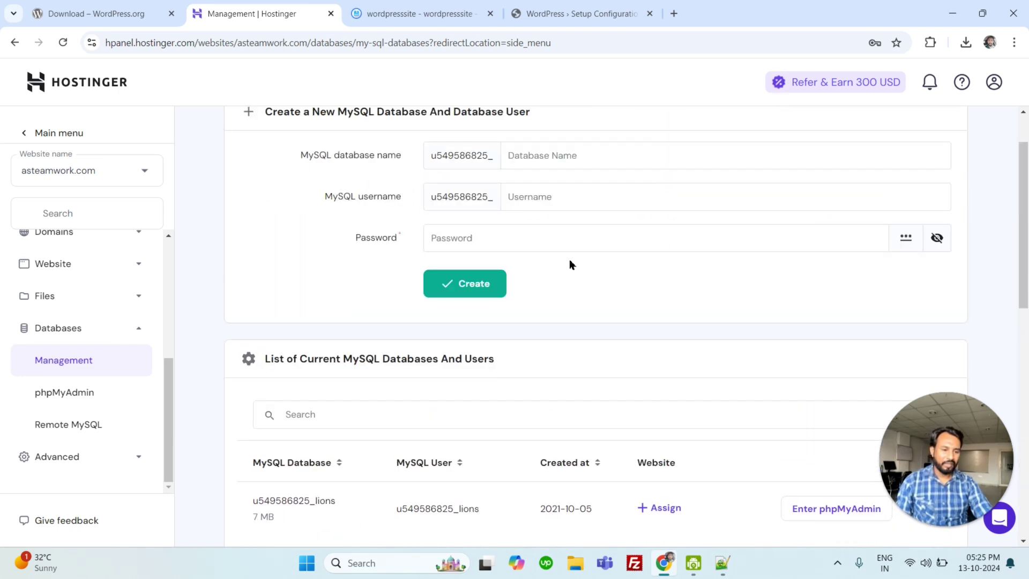
pyautogui.scroll(-2, 601, 272)
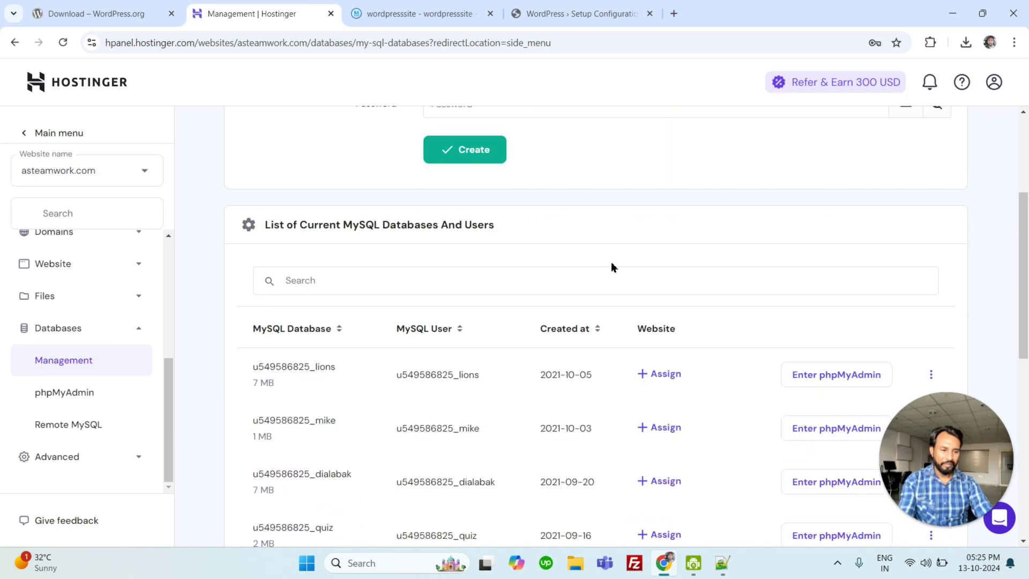
pyautogui.click(524, 283)
pyautogui.write('wp321')
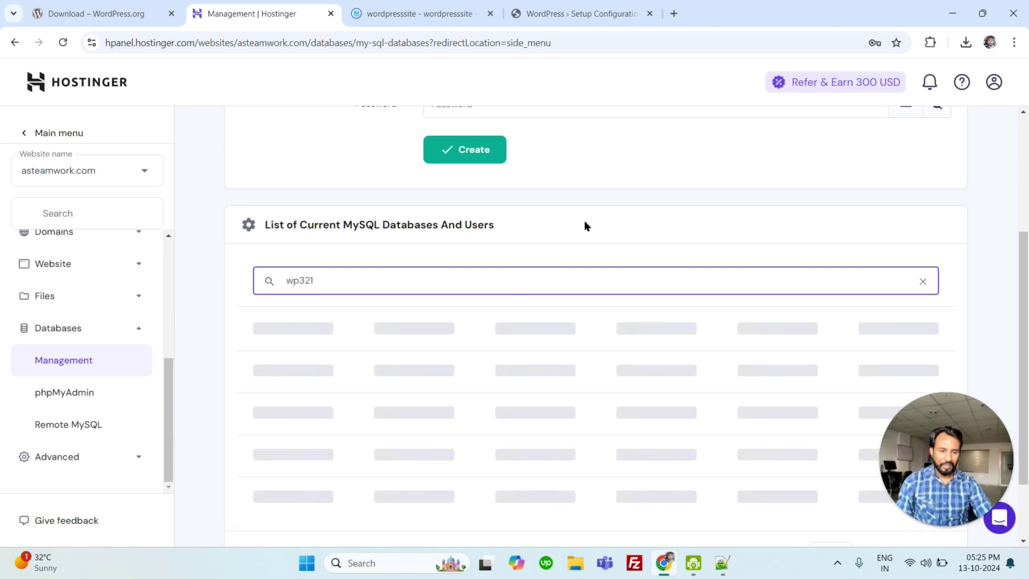
pyautogui.scroll(-1, 587, 221)
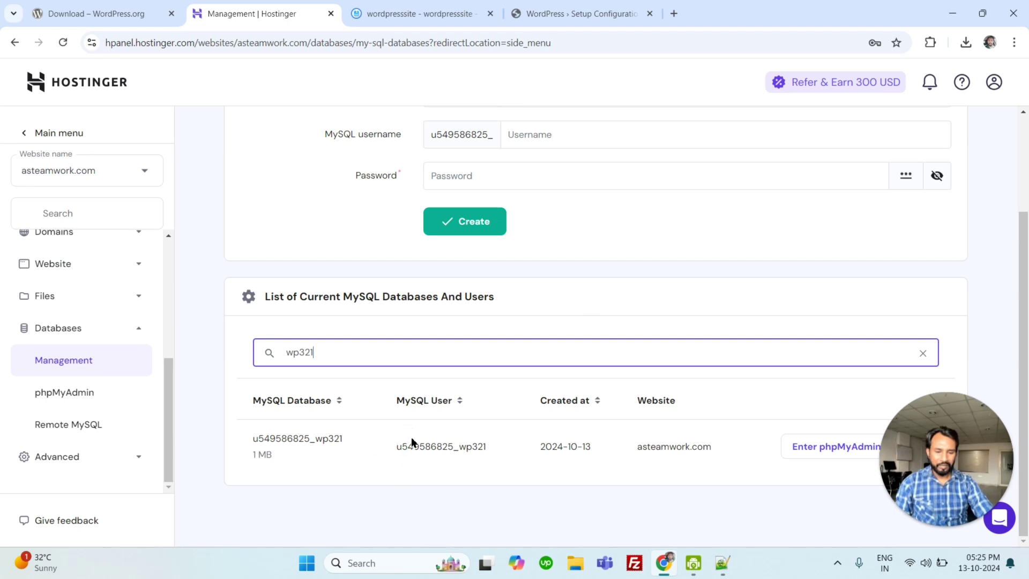
pyautogui.moveTo(395, 450); pyautogui.dragTo(496, 456)
pyautogui.hotkey('ctrl', 'c')
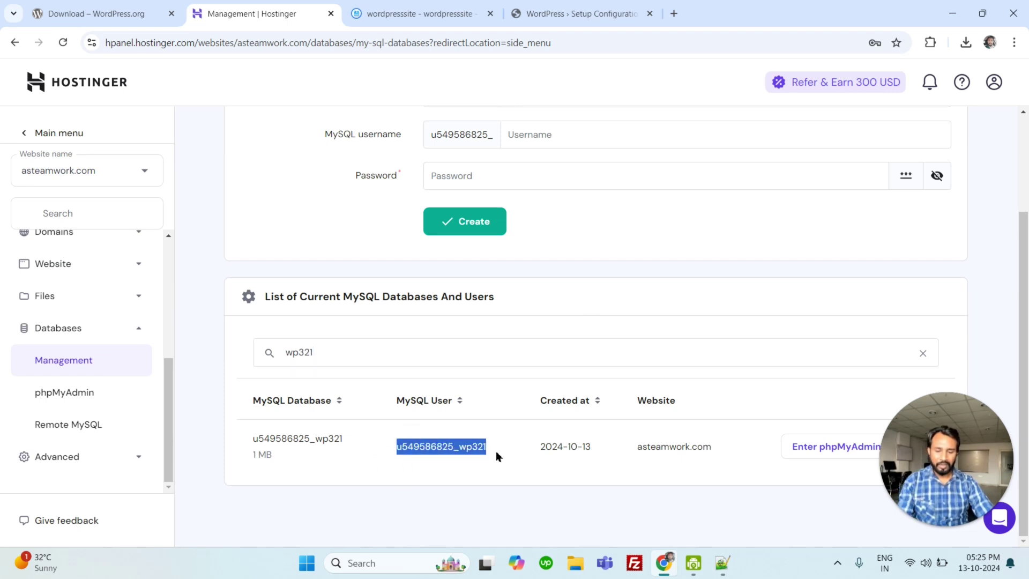
pyautogui.click(560, 16)
pyautogui.hotkey('ctrl', 'v')
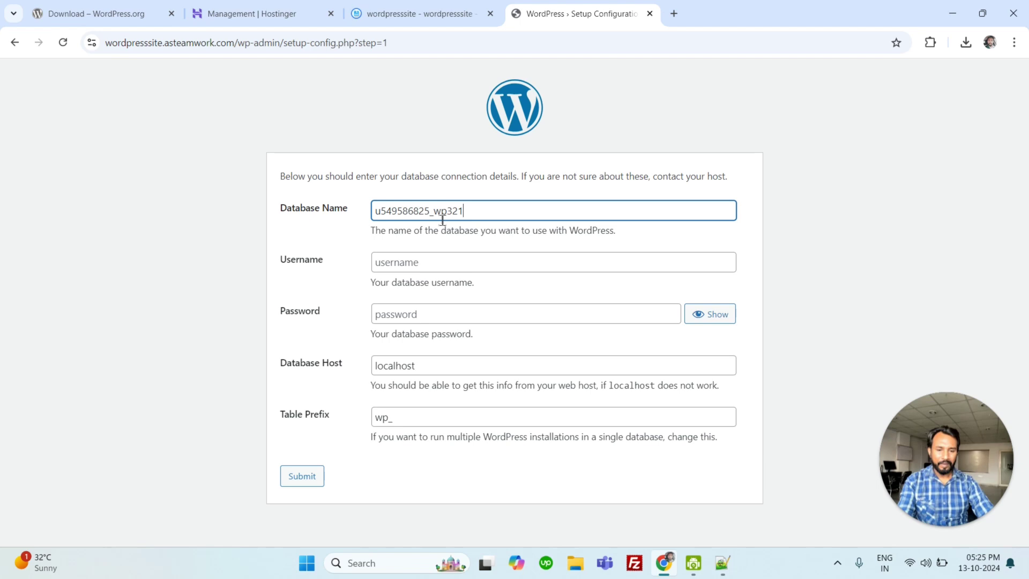
# - Enter the wp321 name as Username and the password saved in Notepad++
pyautogui.click(423, 268)
pyautogui.hotkey('ctrl', 'v')
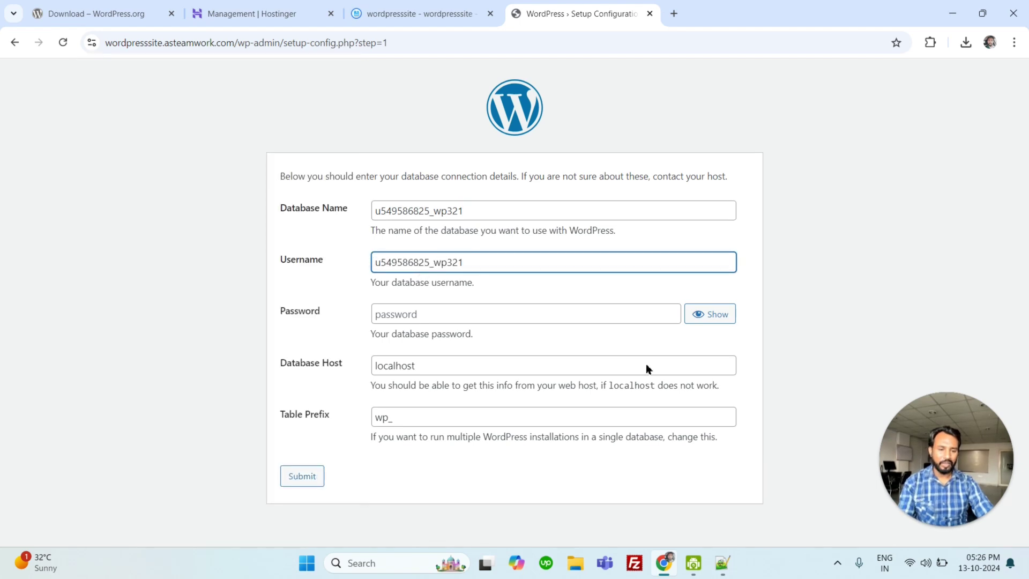
pyautogui.hotkey('alt', 'Tab')
pyautogui.moveTo(172, 75); pyautogui.dragTo(52, 73)
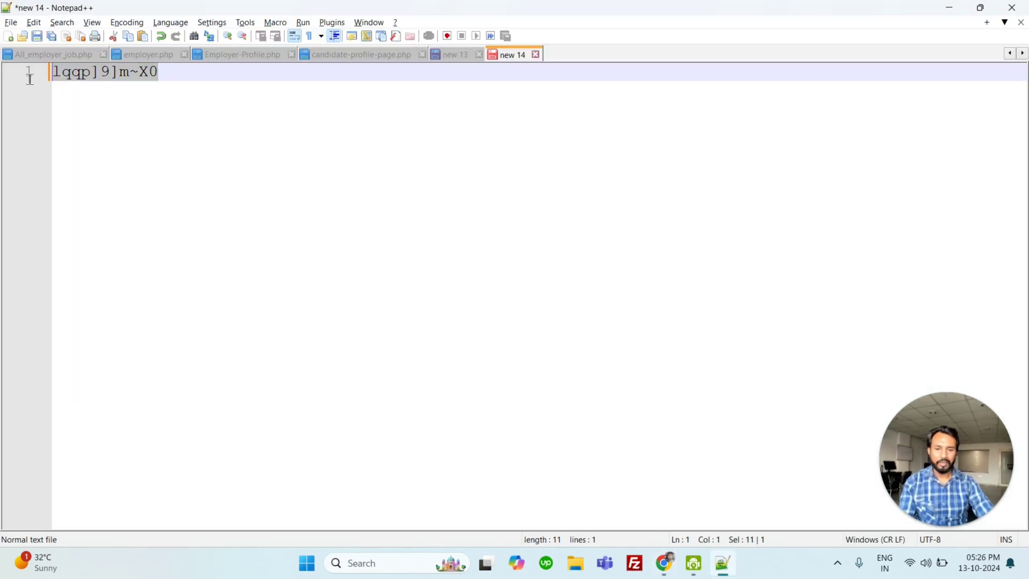
pyautogui.click(664, 563)
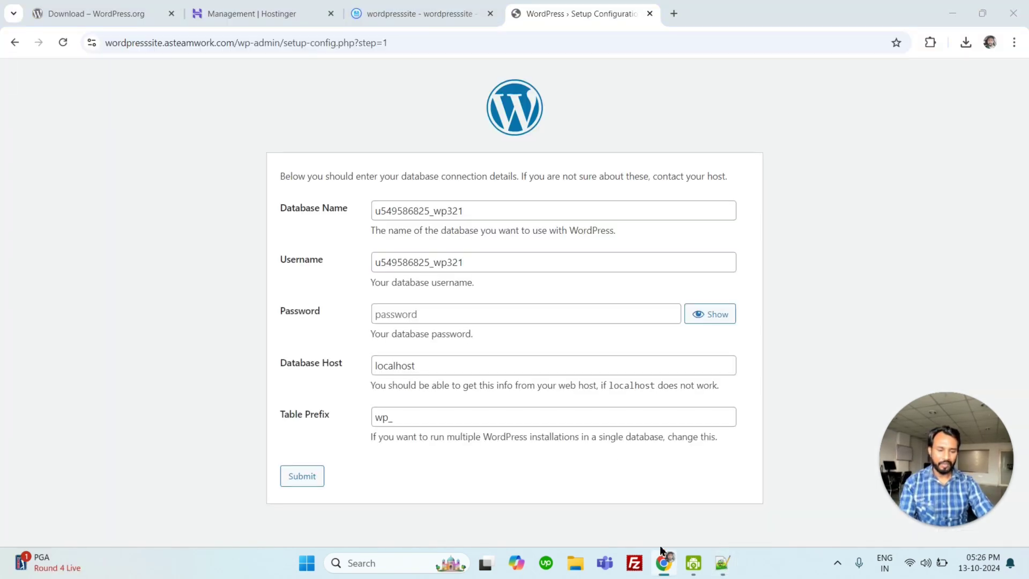
pyautogui.click(437, 314)
pyautogui.hotkey('ctrl', 'v')
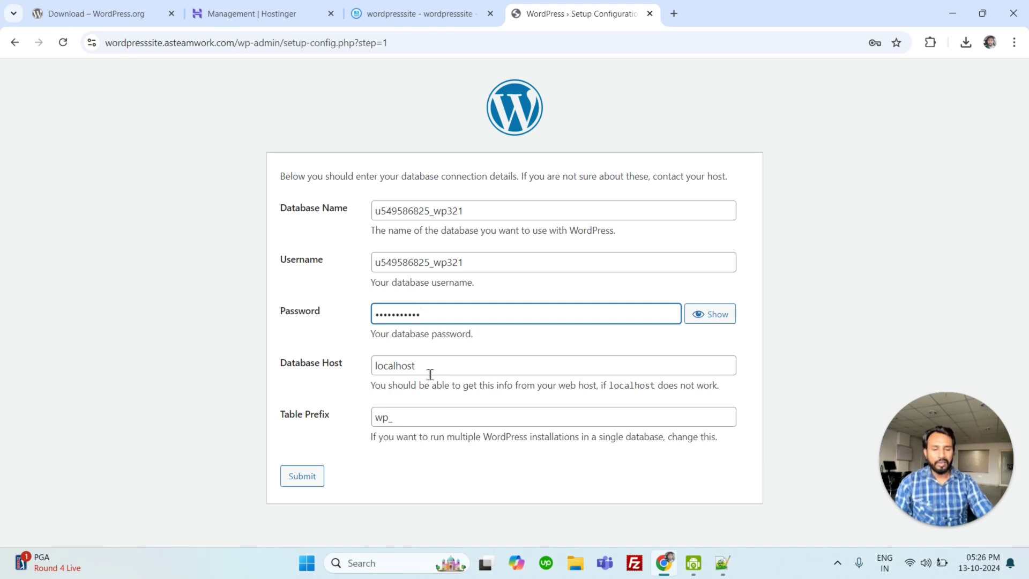
# - Keep localhost and the wp_ prefix, submit, and decline Chrome's password saving
pyautogui.moveTo(454, 368); pyautogui.dragTo(383, 373)
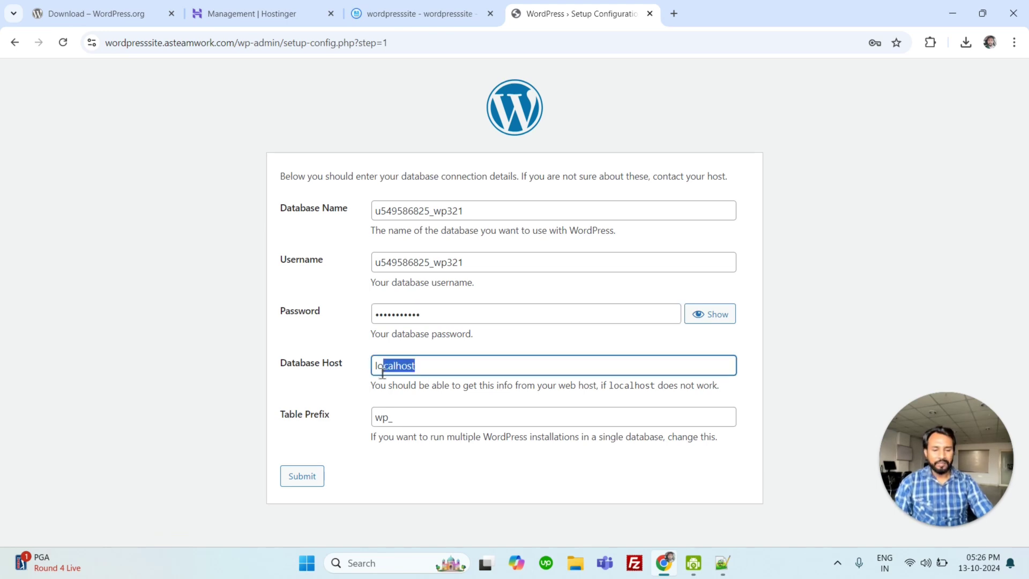
pyautogui.moveTo(281, 421); pyautogui.dragTo(323, 422)
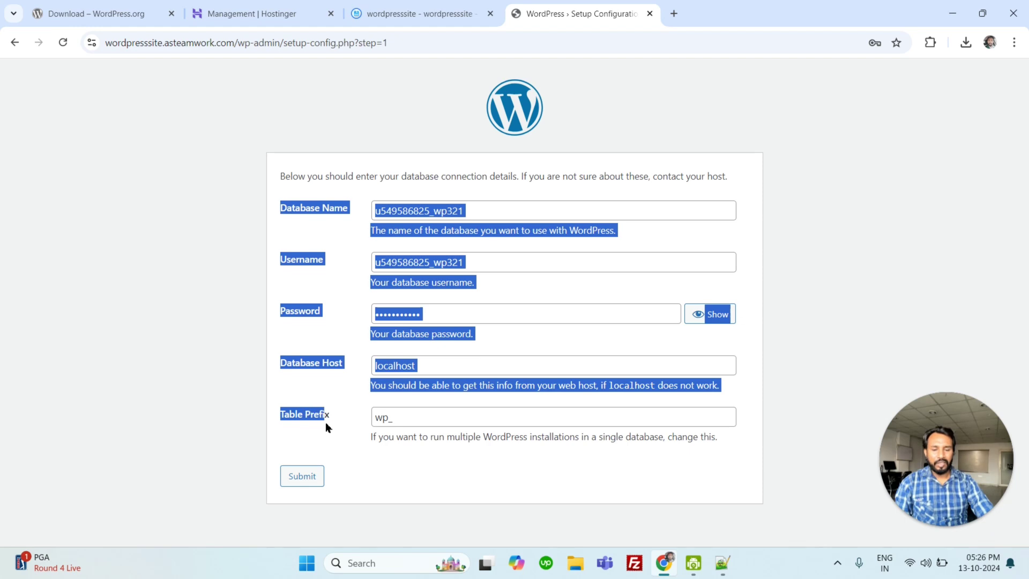
pyautogui.click(326, 422)
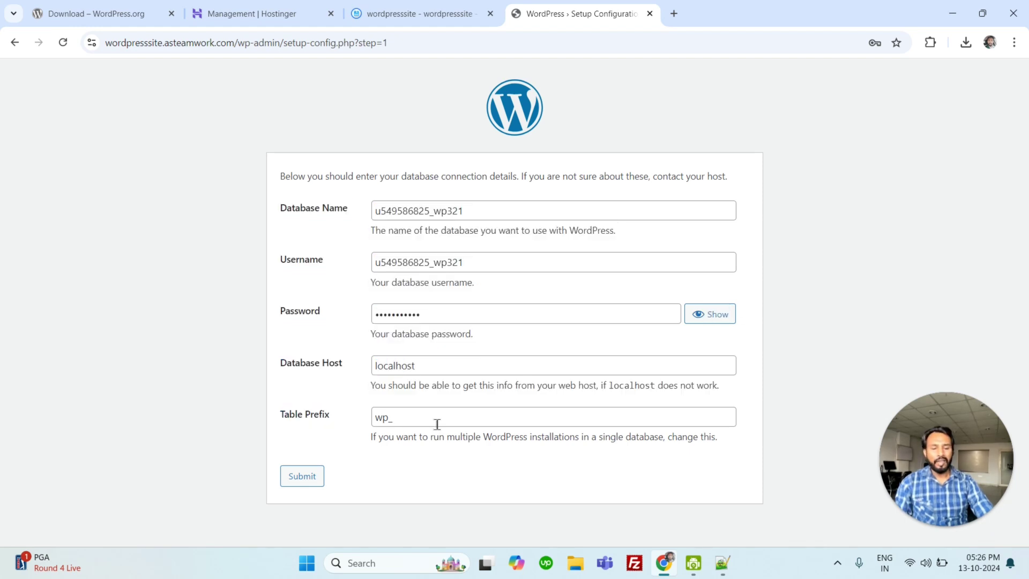
pyautogui.moveTo(387, 419); pyautogui.dragTo(372, 420)
pyautogui.click(408, 418)
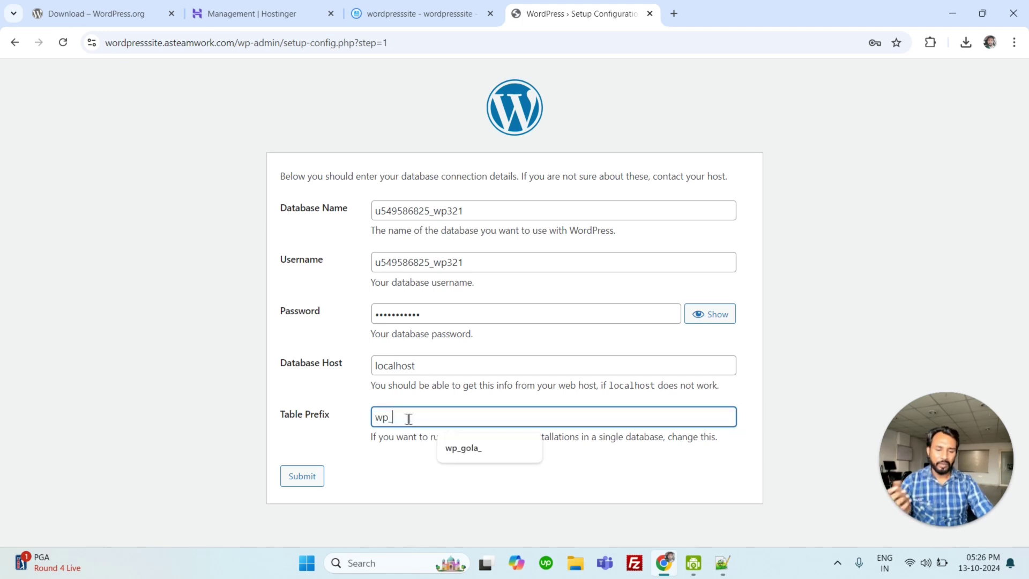
pyautogui.click(227, 388)
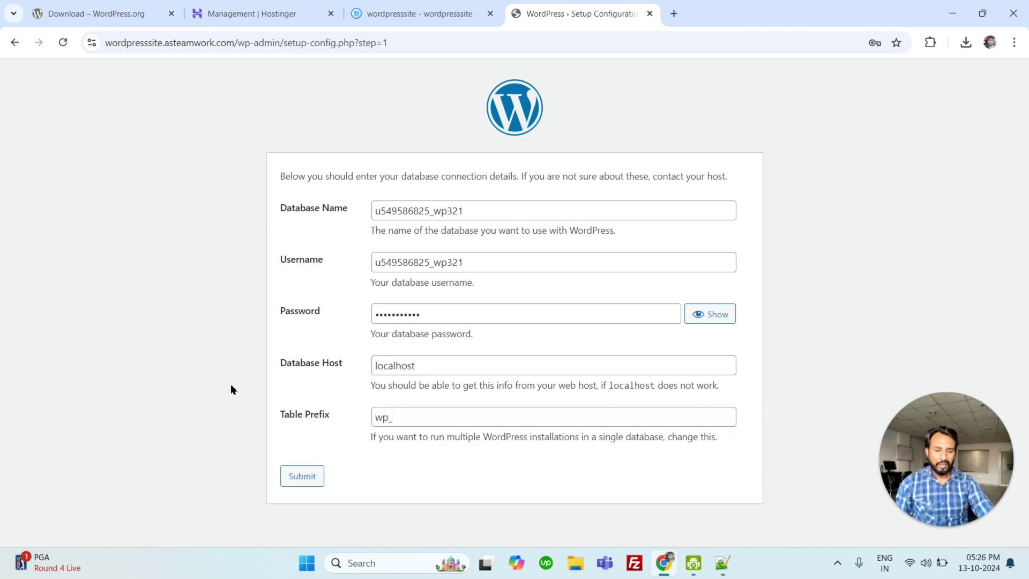
pyautogui.click(304, 477)
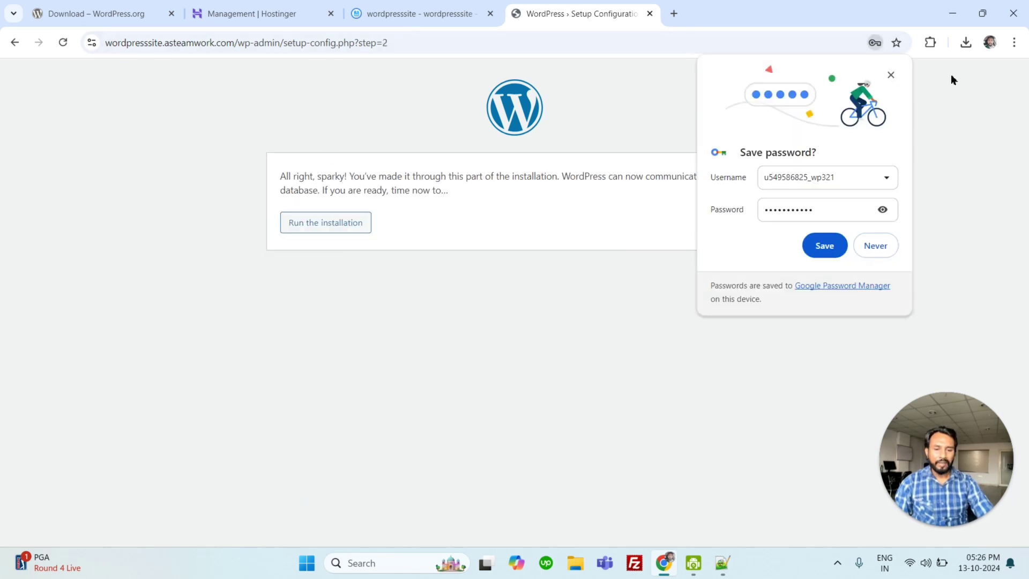
pyautogui.click(890, 76)
pyautogui.moveTo(269, 176); pyautogui.dragTo(514, 189)
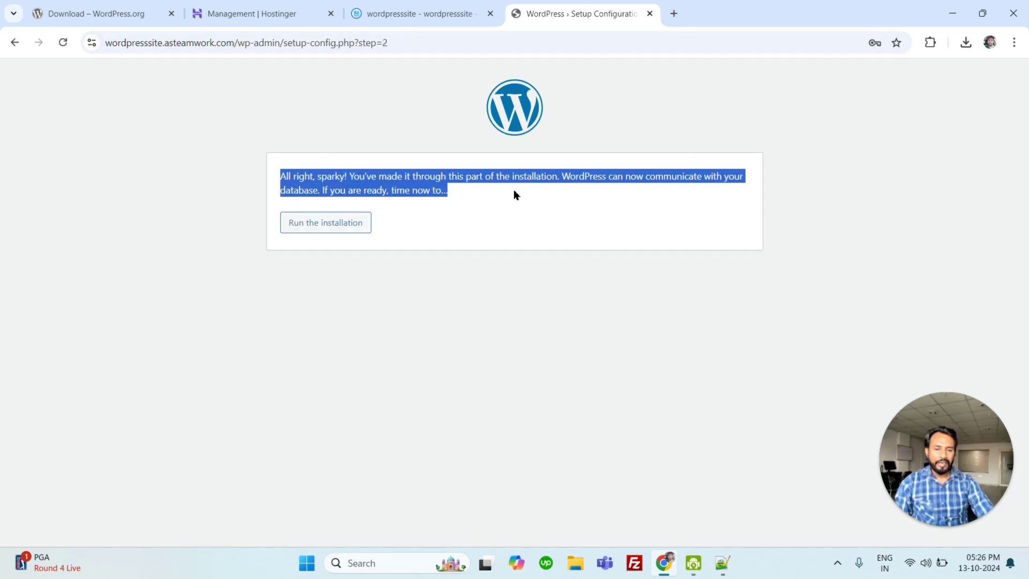
pyautogui.click(514, 189)
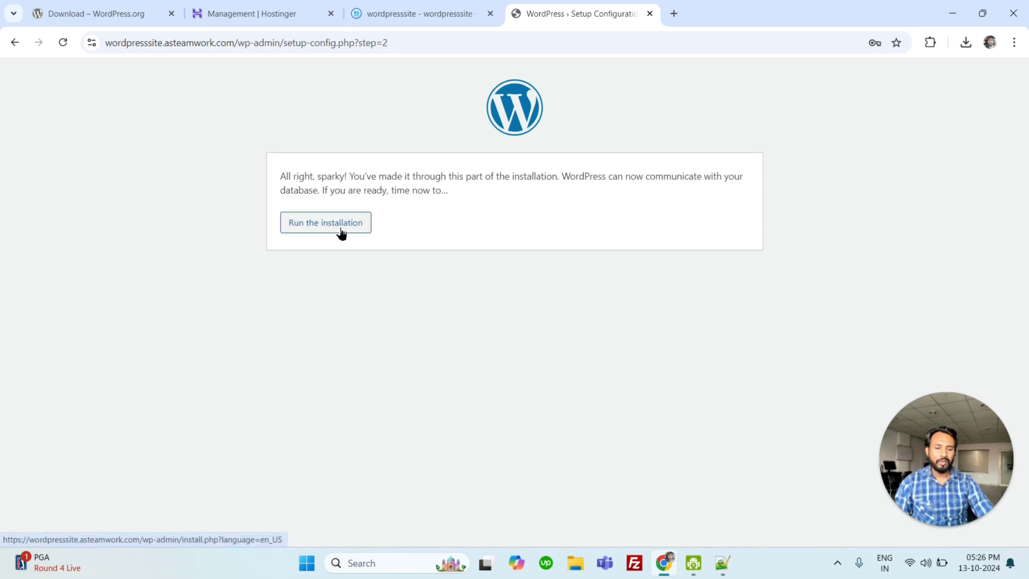
# - Run the installation and enter site title 'WordPress' and admin username 'hellowp'
pyautogui.click(341, 233)
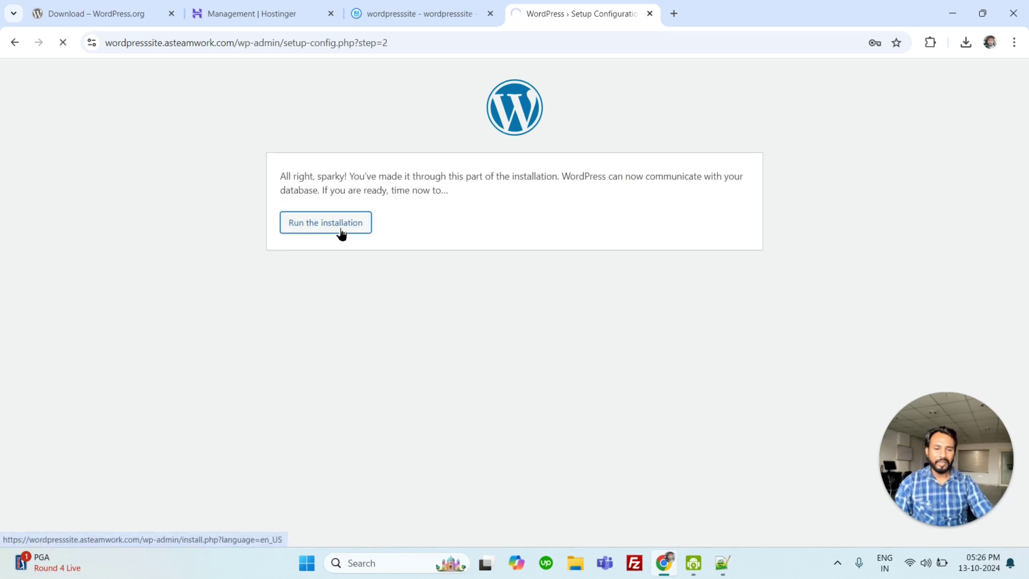
pyautogui.scroll(-2, 180, 213)
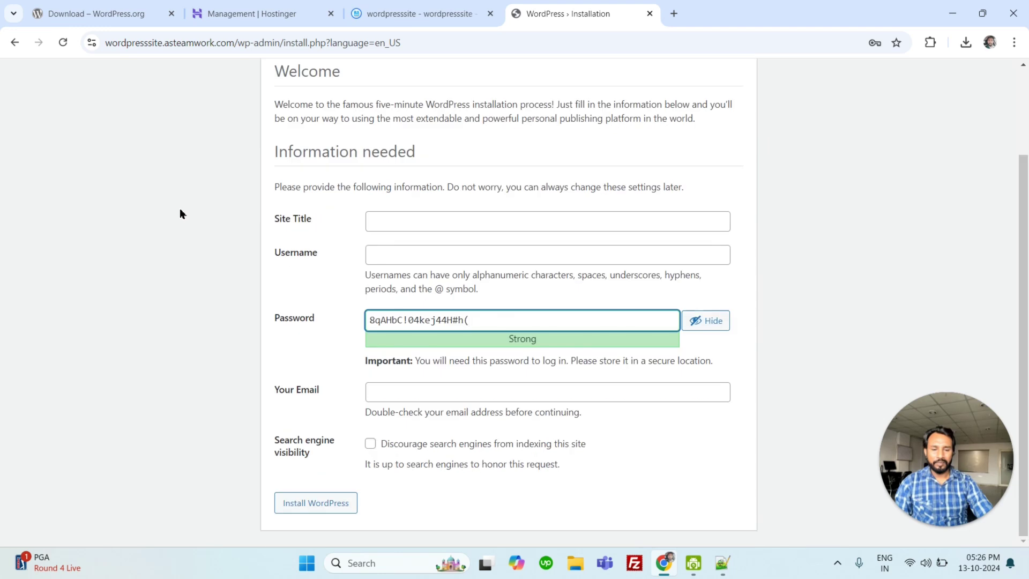
pyautogui.click(423, 221)
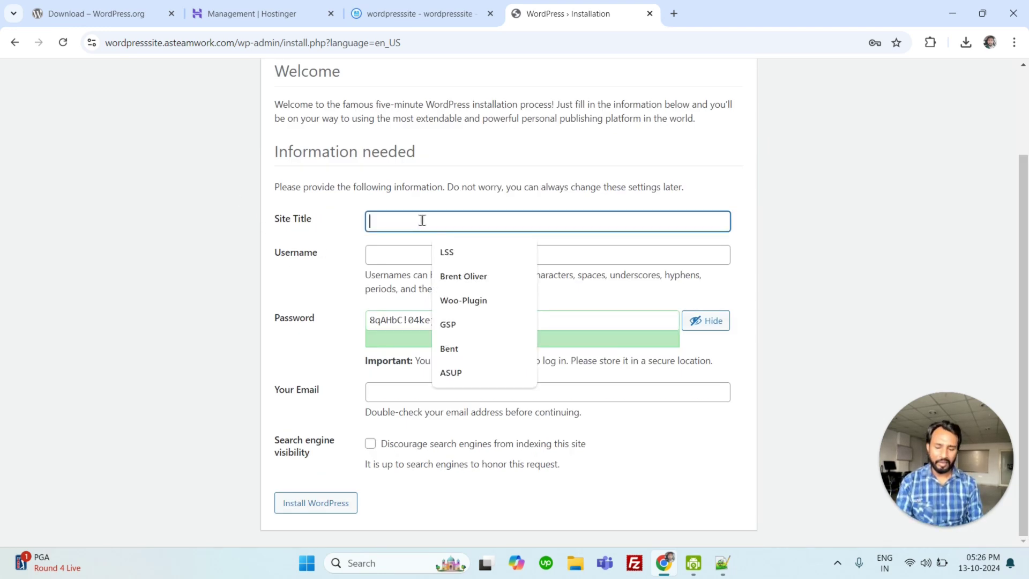
pyautogui.write('WordPress')
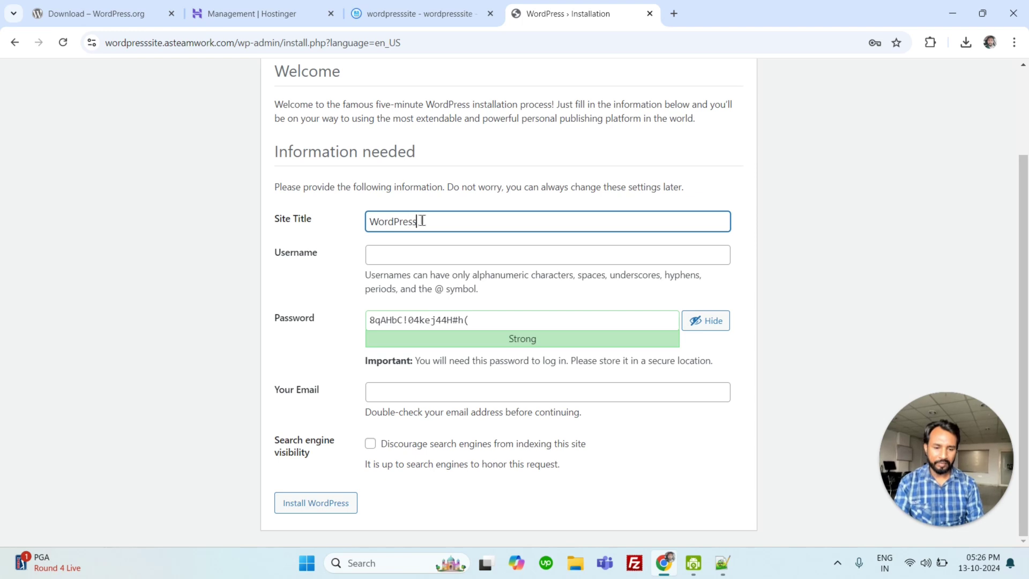
pyautogui.click(420, 264)
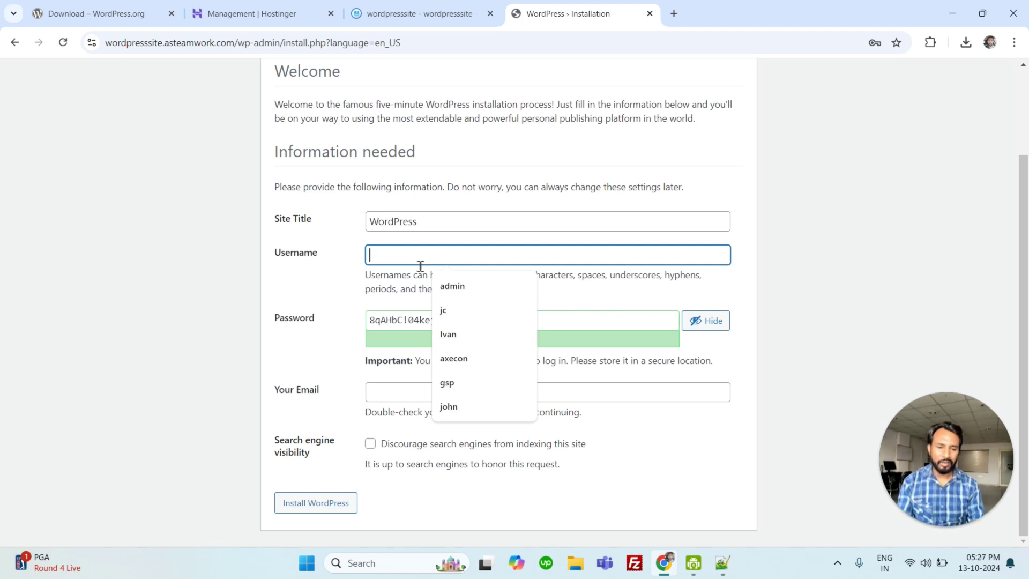
pyautogui.write('H')
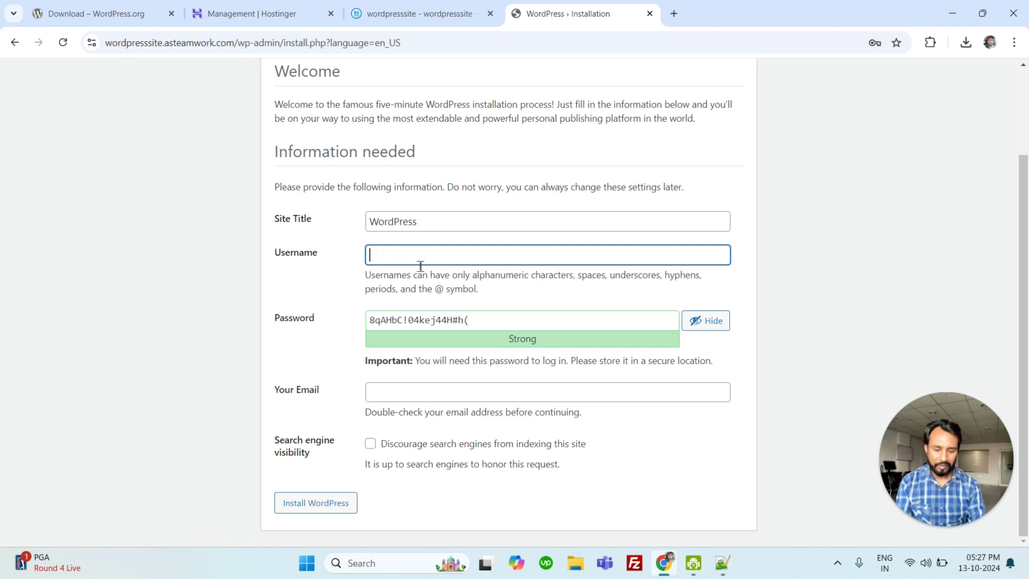
pyautogui.write('hello')
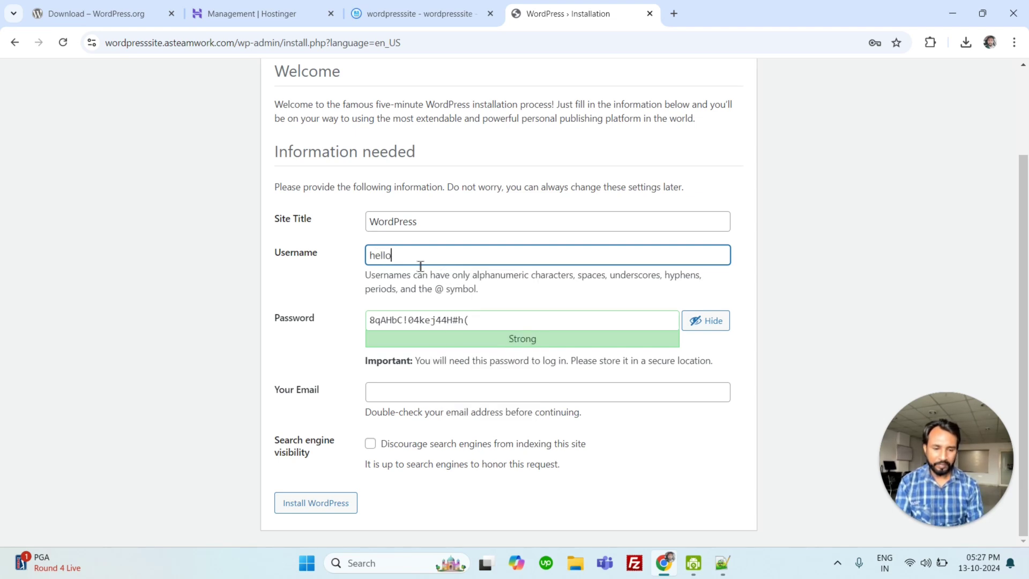
pyautogui.write('wp')
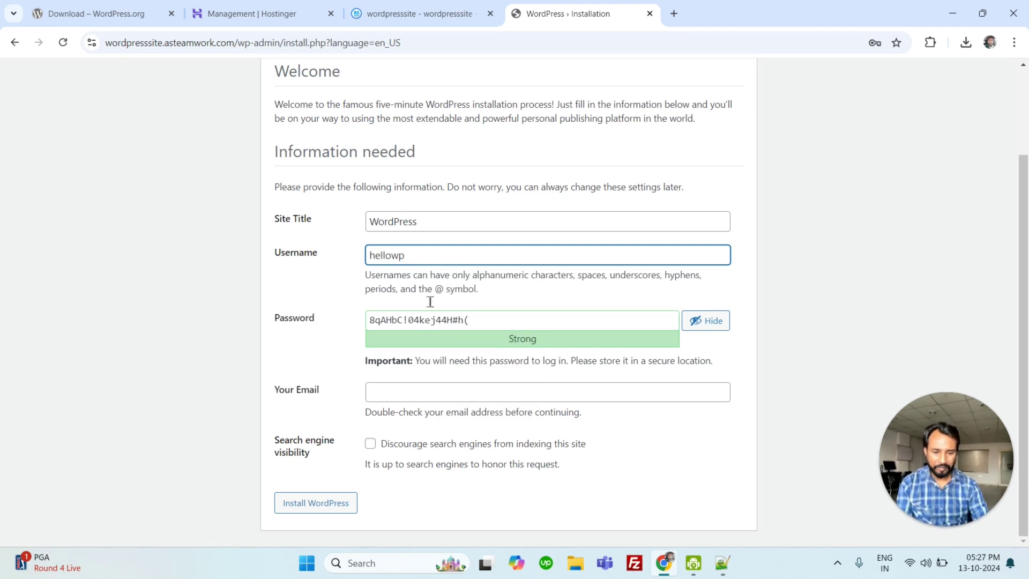
pyautogui.hotkey('ctrl', 'a')
pyautogui.click(314, 348)
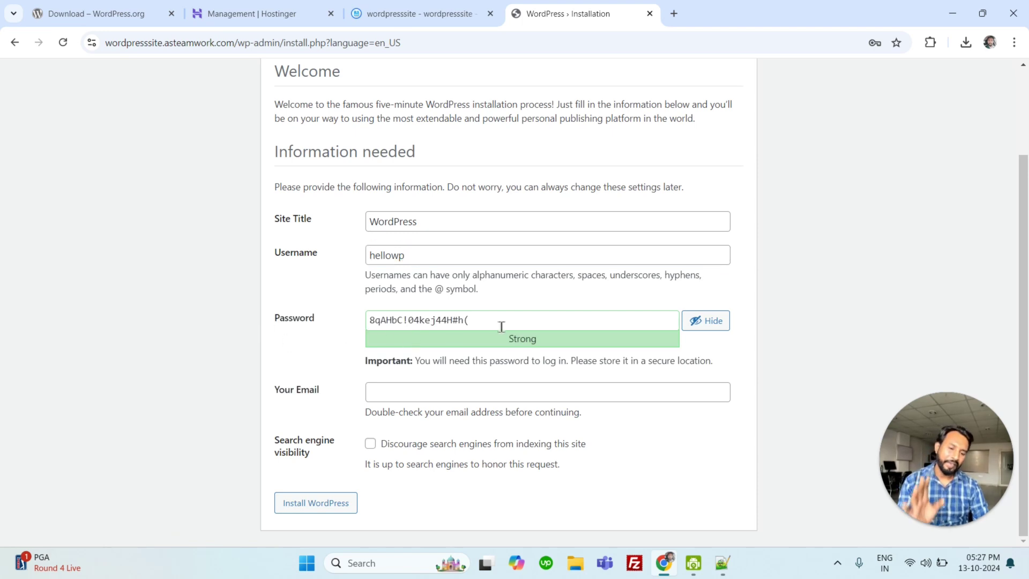
# - Paste the generated admin password into Notepad++'s new 14 note, then return to the installer
pyautogui.moveTo(519, 324); pyautogui.dragTo(366, 322)
pyautogui.hotkey('ctrl', 'c')
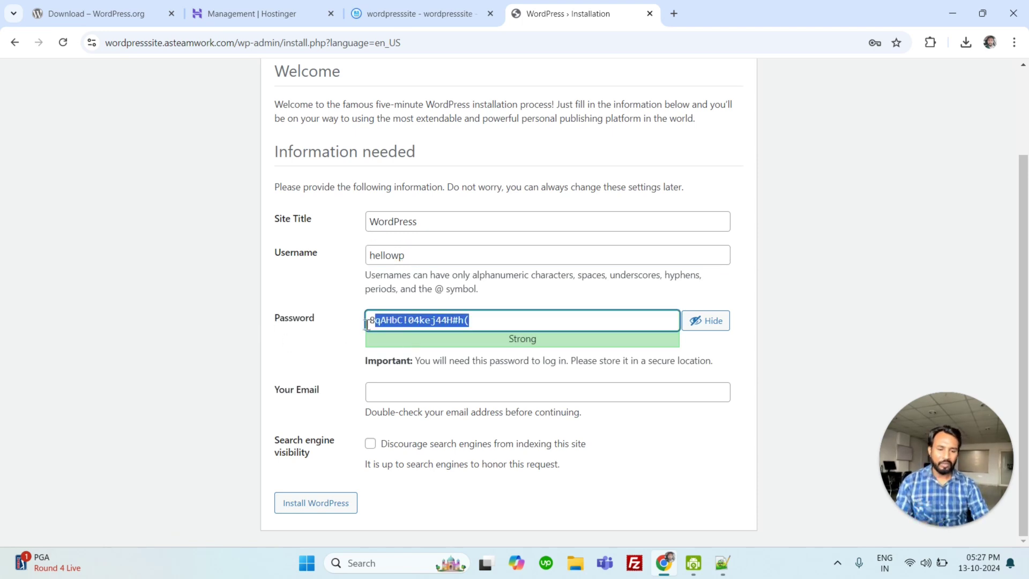
pyautogui.click(198, 352)
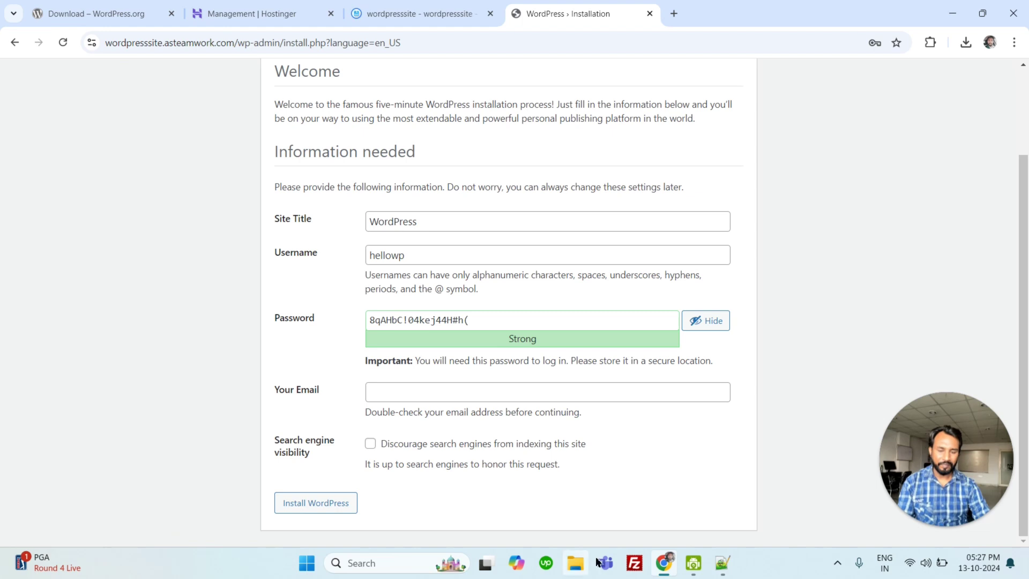
pyautogui.click(728, 574)
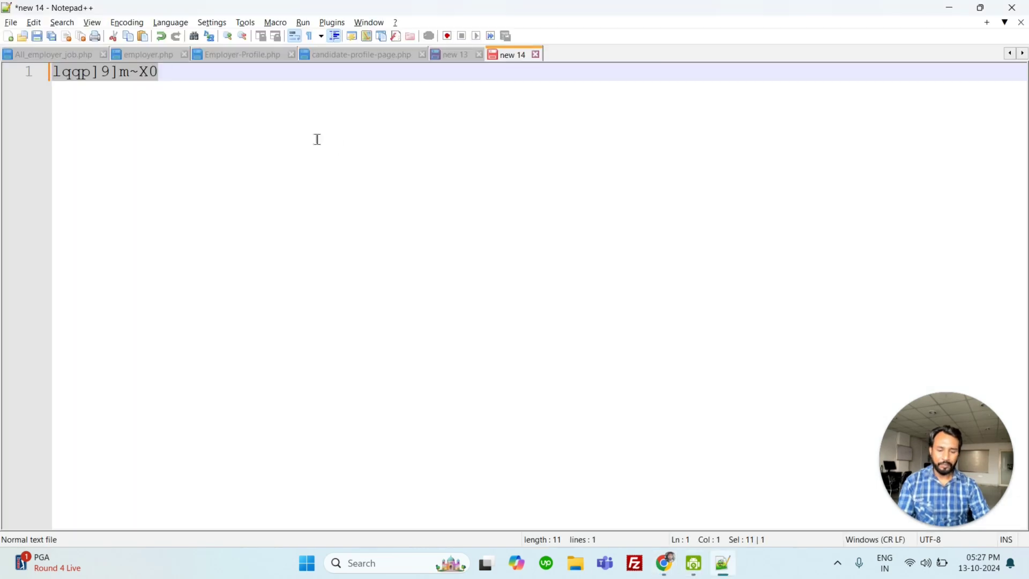
pyautogui.press('Return')
pyautogui.press('Return')
pyautogui.hotkey('ctrl', 'v')
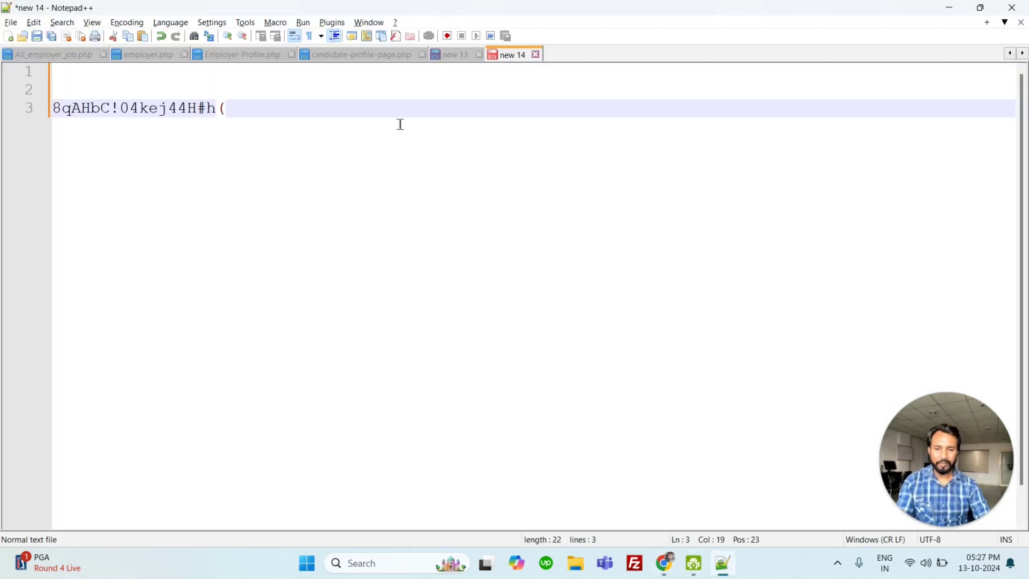
pyautogui.click(676, 572)
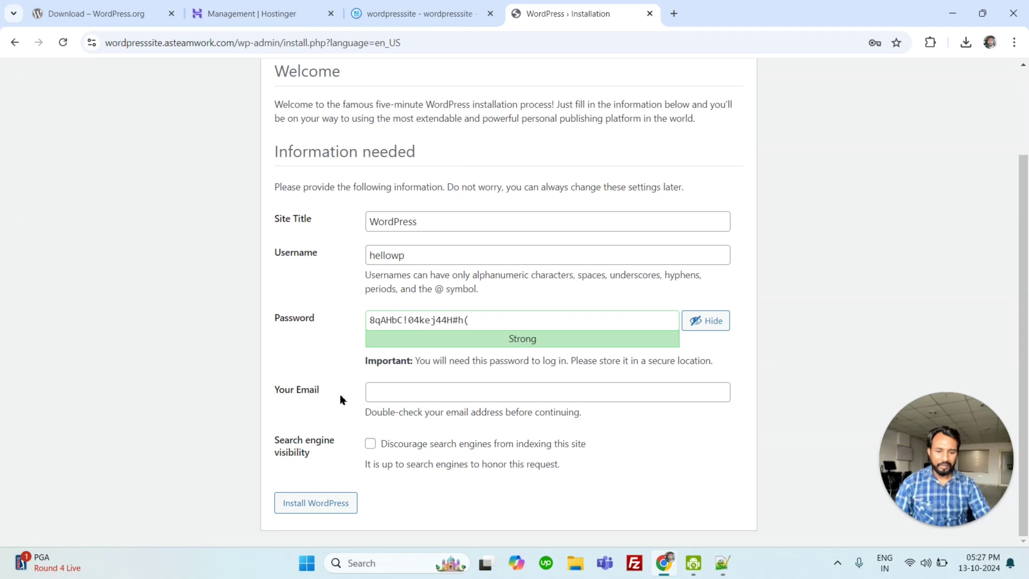
# - Fill in the admin e-mail from autofill, install WordPress, and save the login in Chrome
pyautogui.click(416, 393)
pyautogui.click(471, 423)
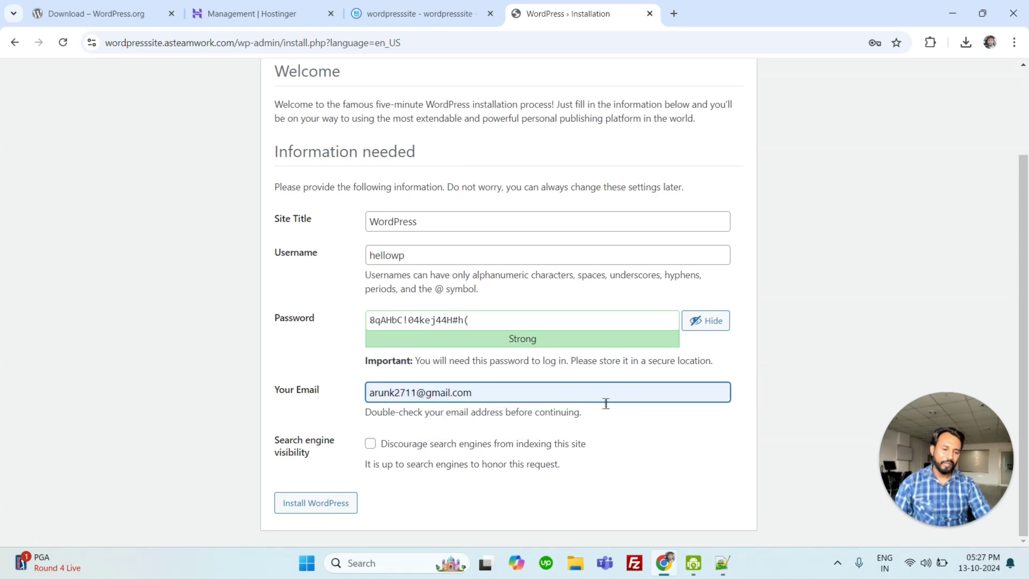
pyautogui.moveTo(494, 390); pyautogui.dragTo(329, 386)
pyautogui.click(222, 335)
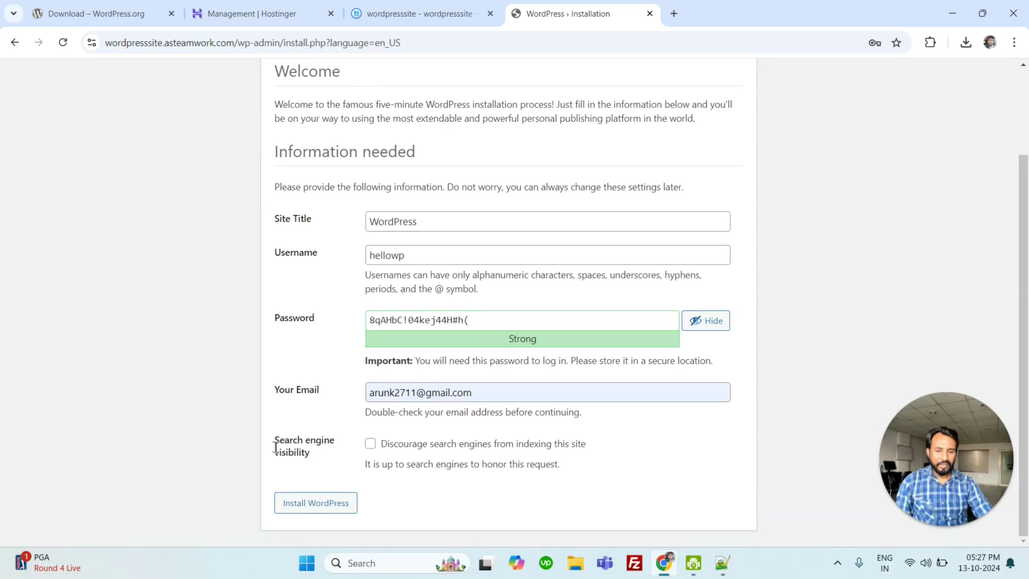
pyautogui.moveTo(272, 442); pyautogui.dragTo(311, 454)
pyautogui.click(325, 456)
pyautogui.click(311, 454)
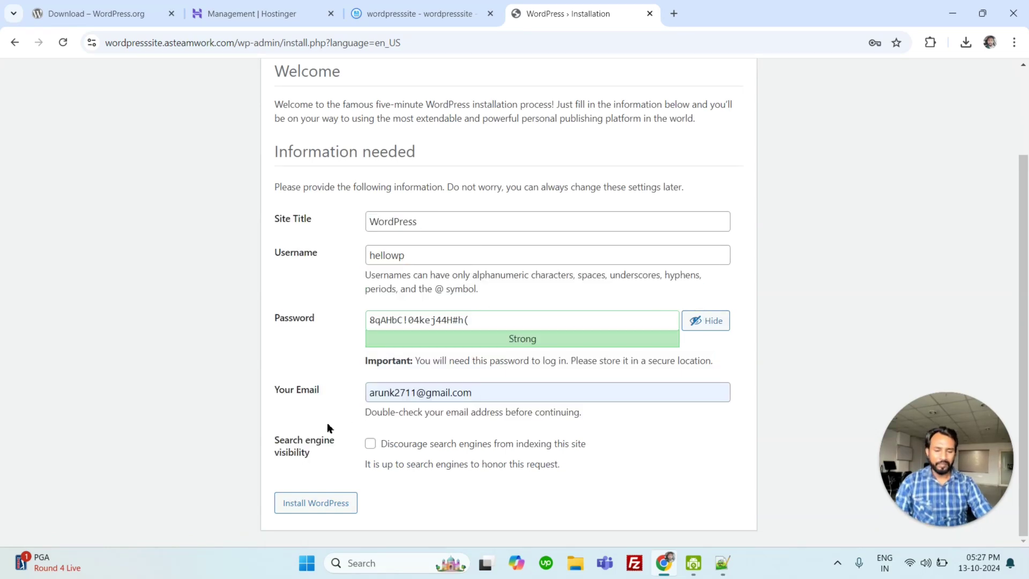
pyautogui.click(320, 511)
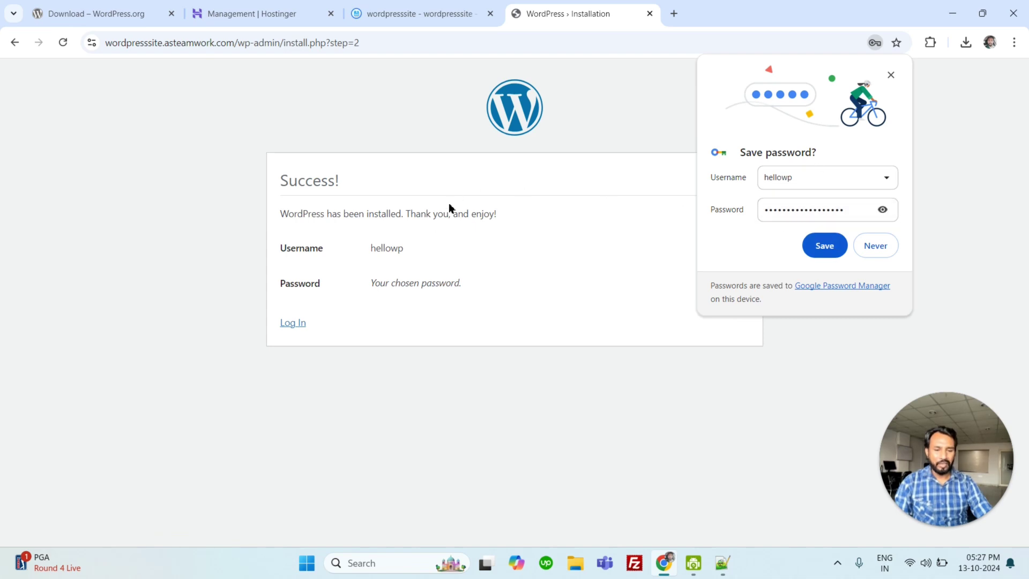
pyautogui.click(833, 250)
# - Open the login page, verify the prefilled hellowp credentials, and sign in
pyautogui.click(296, 325)
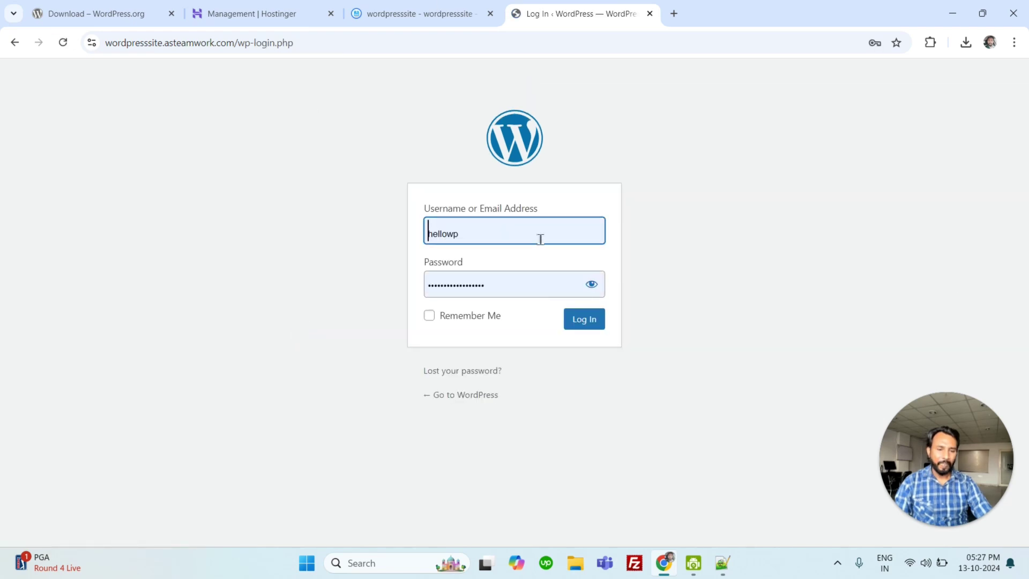
pyautogui.moveTo(523, 234); pyautogui.dragTo(416, 240)
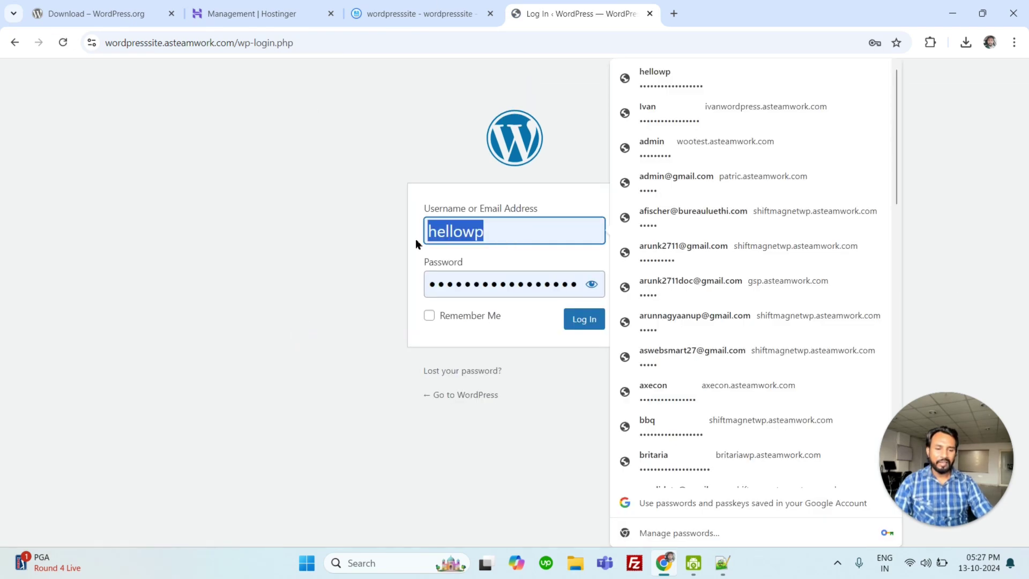
pyautogui.click(416, 239)
pyautogui.click(558, 288)
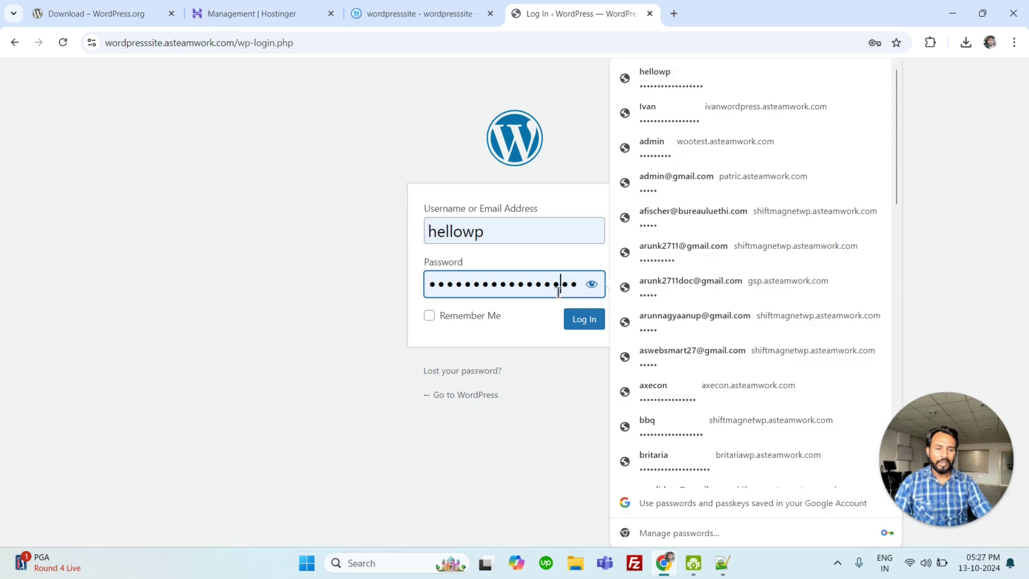
pyautogui.click(383, 299)
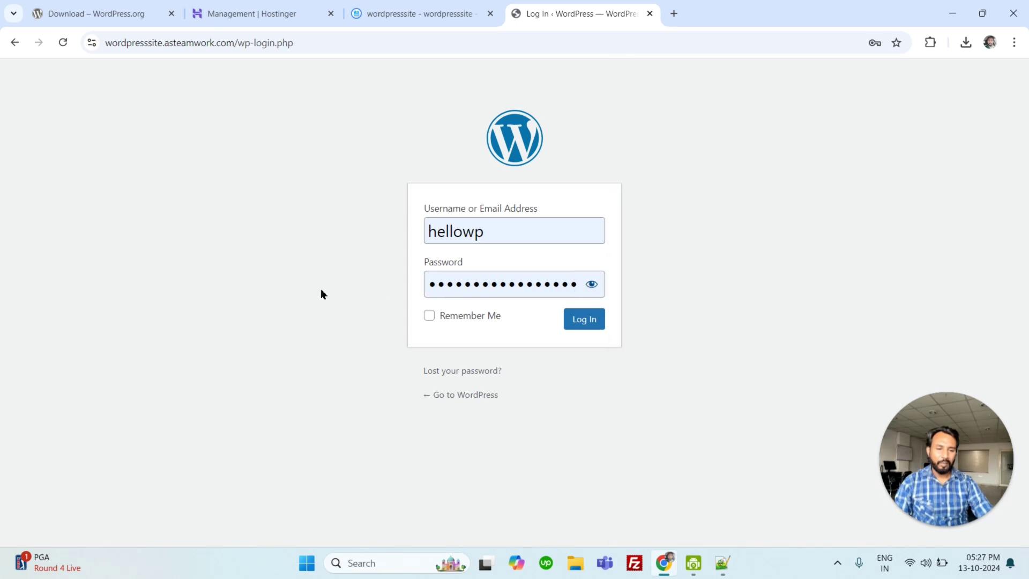
pyautogui.click(592, 284)
pyautogui.click(558, 285)
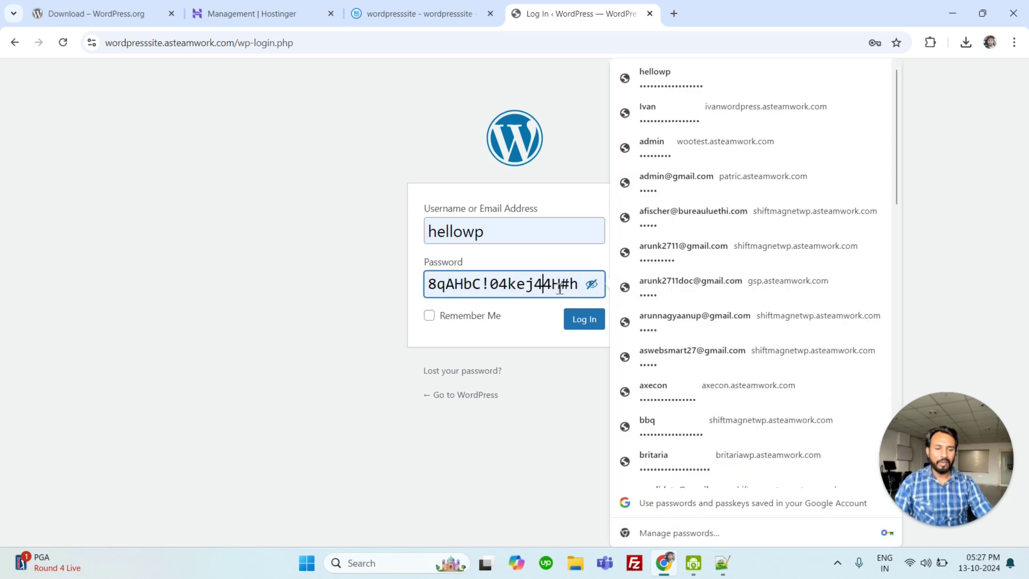
pyautogui.moveTo(563, 285); pyautogui.dragTo(429, 284)
pyautogui.click(420, 268)
pyautogui.click(587, 329)
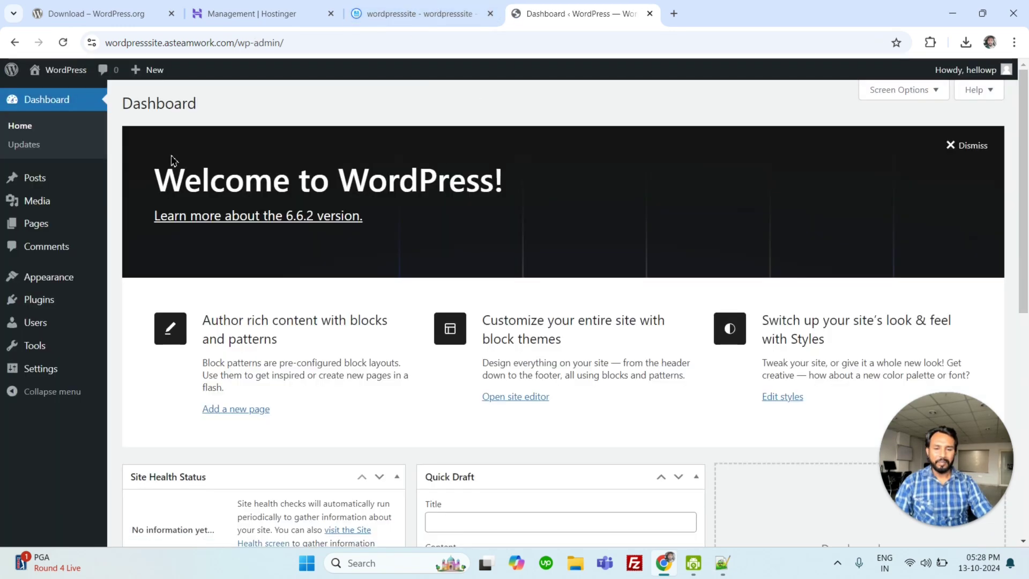
pyautogui.scroll(8, 832, 218)
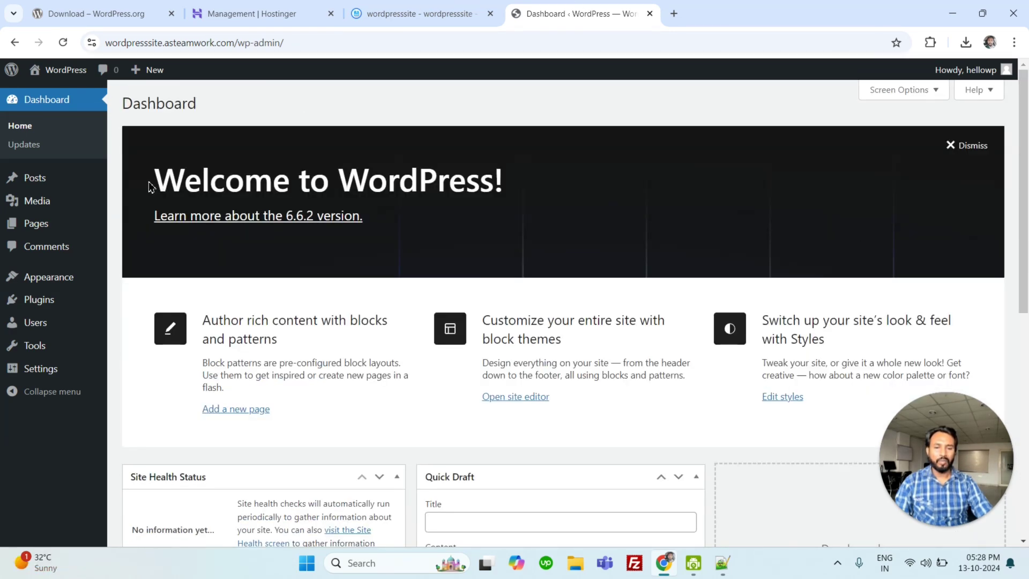
pyautogui.moveTo(153, 185); pyautogui.dragTo(531, 199)
pyautogui.click(530, 197)
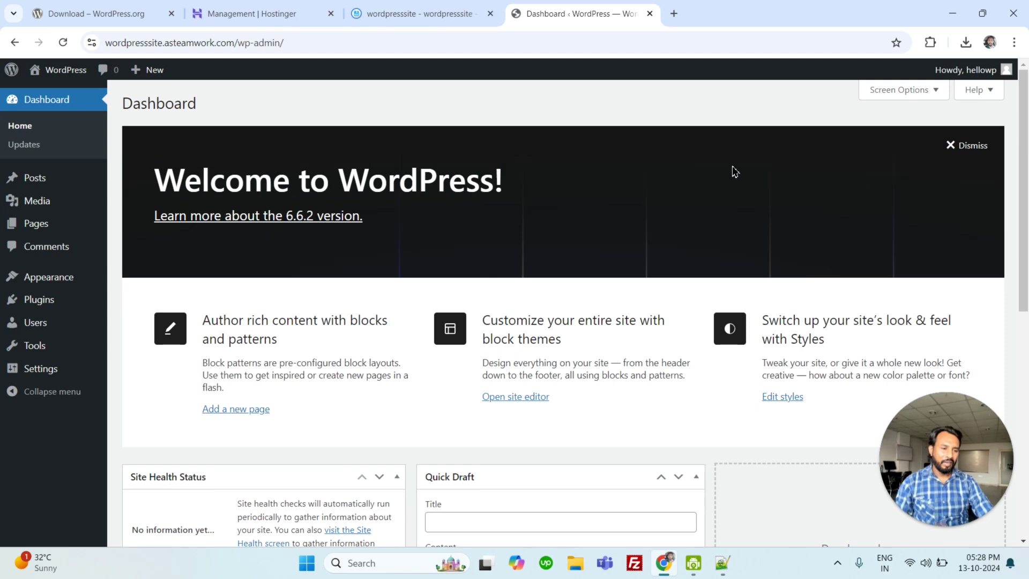
pyautogui.click(962, 150)
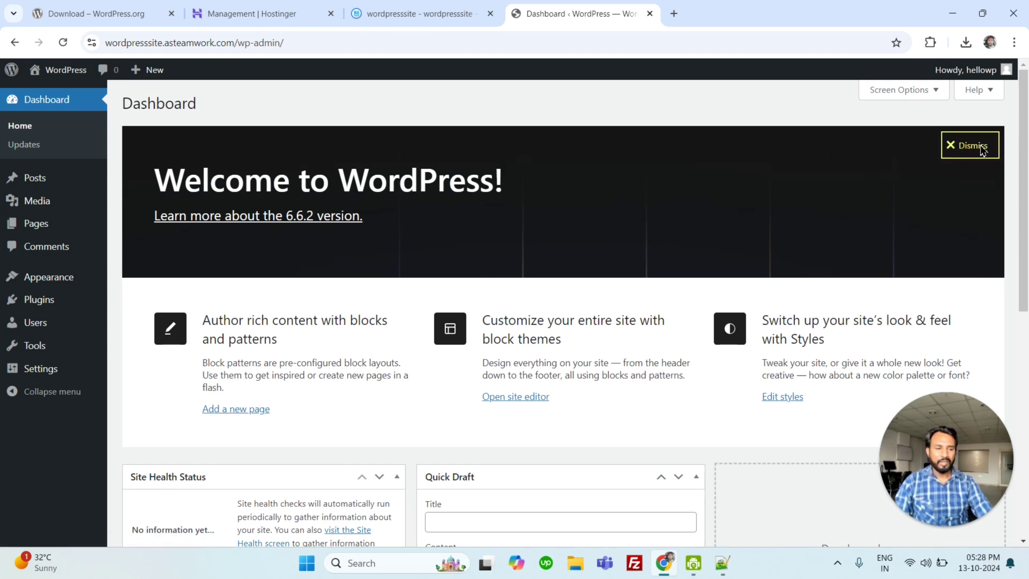
pyautogui.scroll(-8, 686, 214)
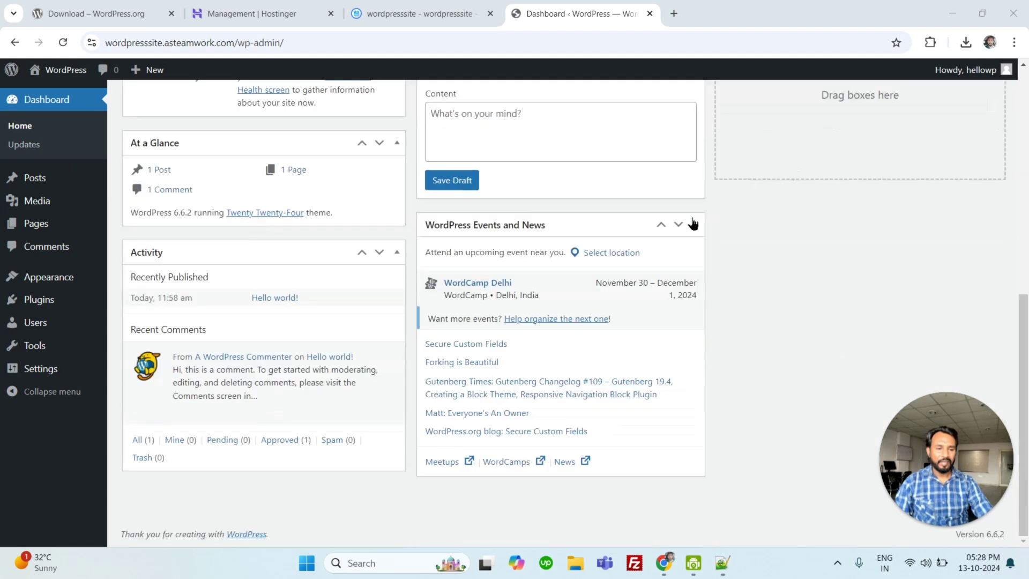
pyautogui.scroll(8, 692, 223)
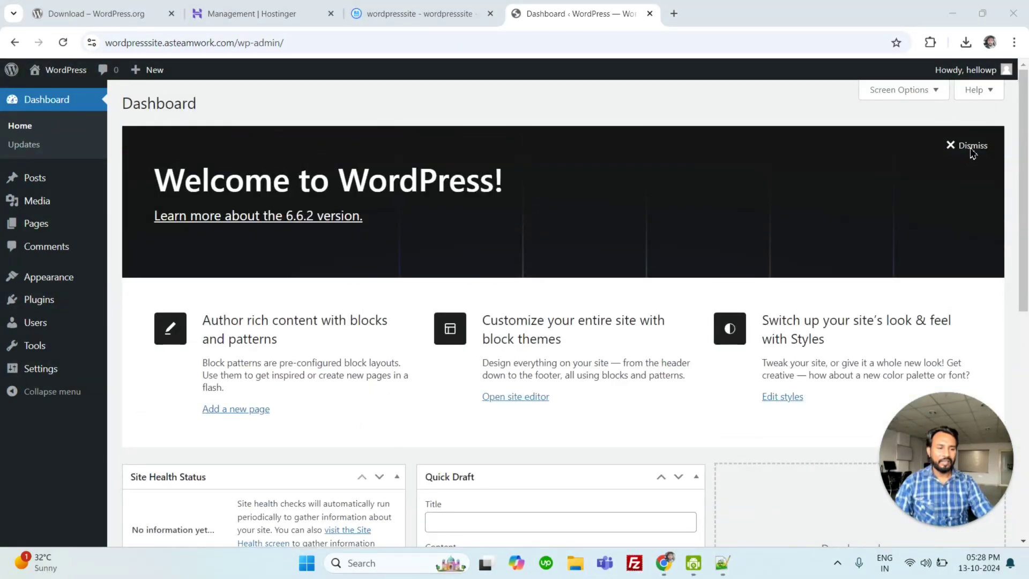
pyautogui.scroll(-10, 166, 202)
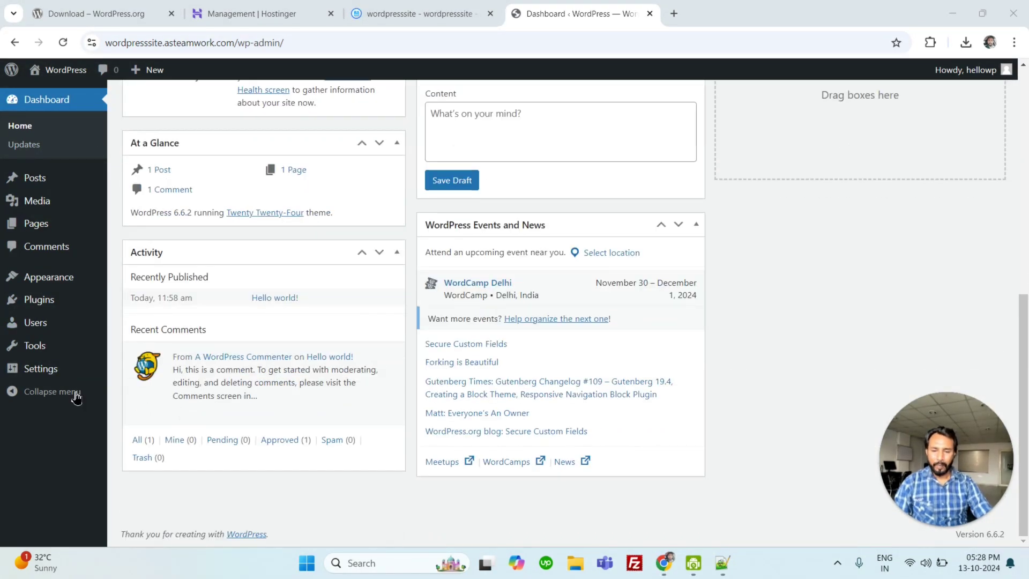
pyautogui.scroll(10, 92, 276)
pyautogui.moveTo(91, 275)
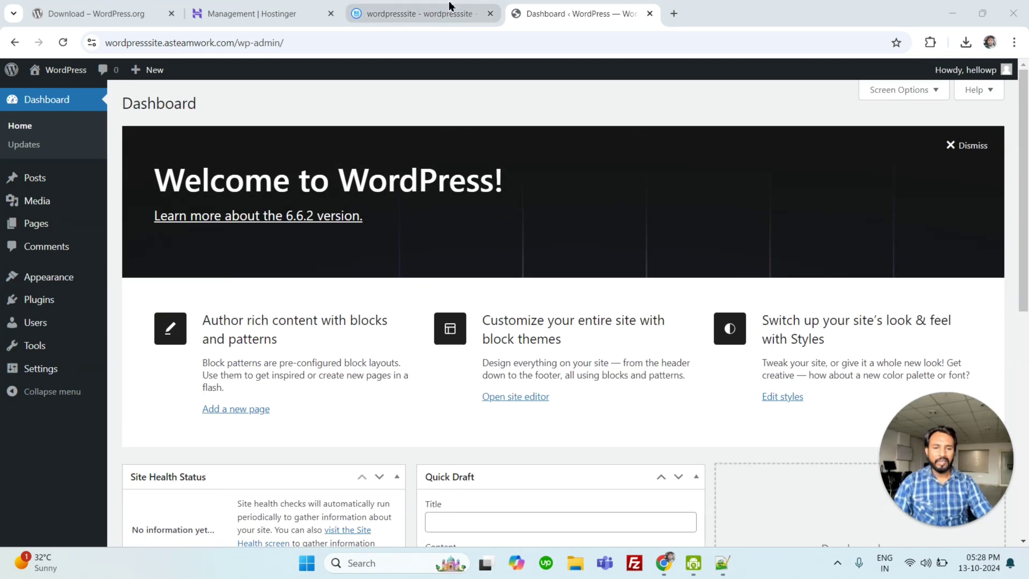
pyautogui.moveTo(449, 5)
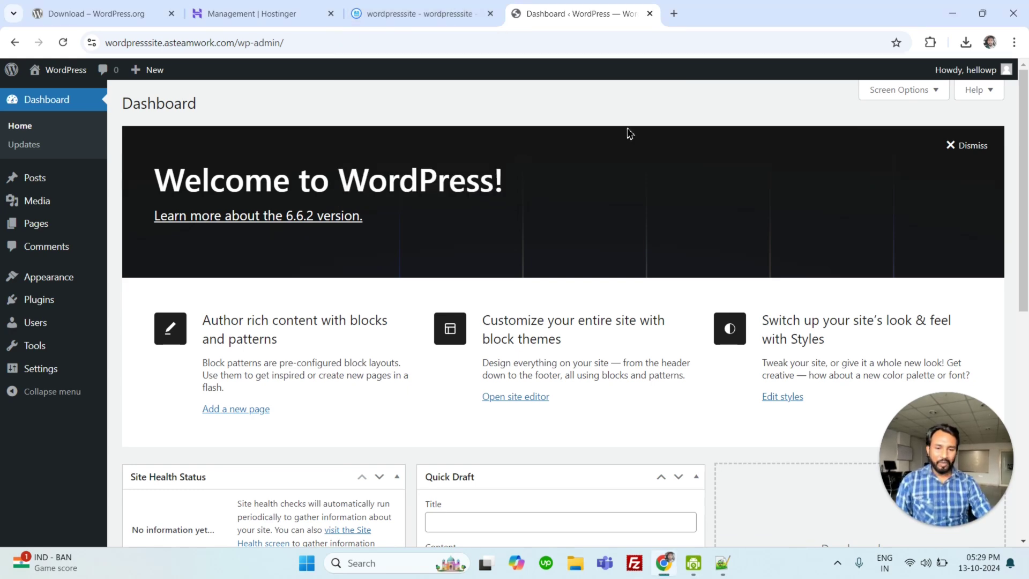
pyautogui.scroll(-10, 634, 151)
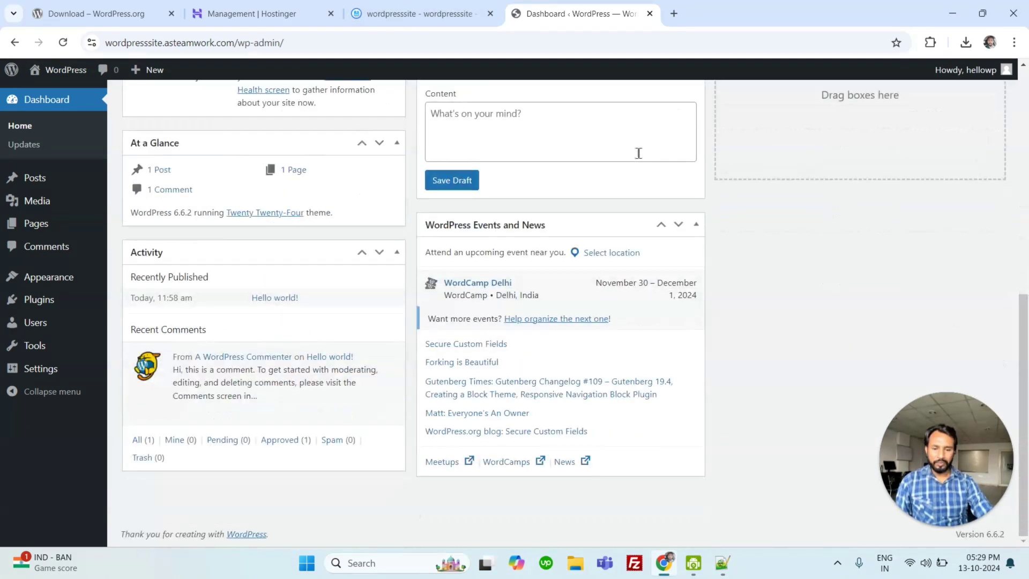
pyautogui.scroll(10, 644, 154)
pyautogui.scroll(-9, 651, 153)
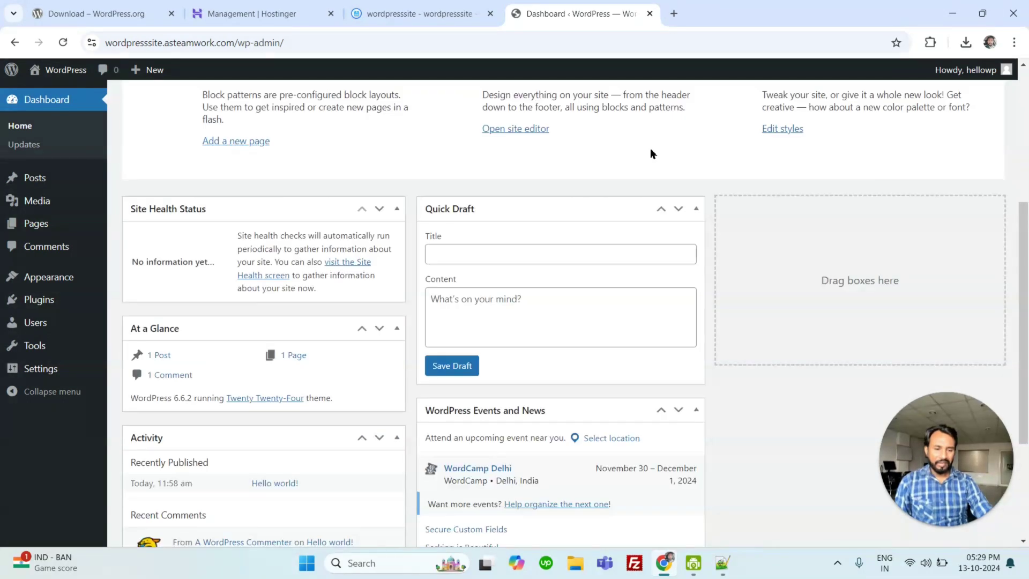
pyautogui.scroll(9, 652, 150)
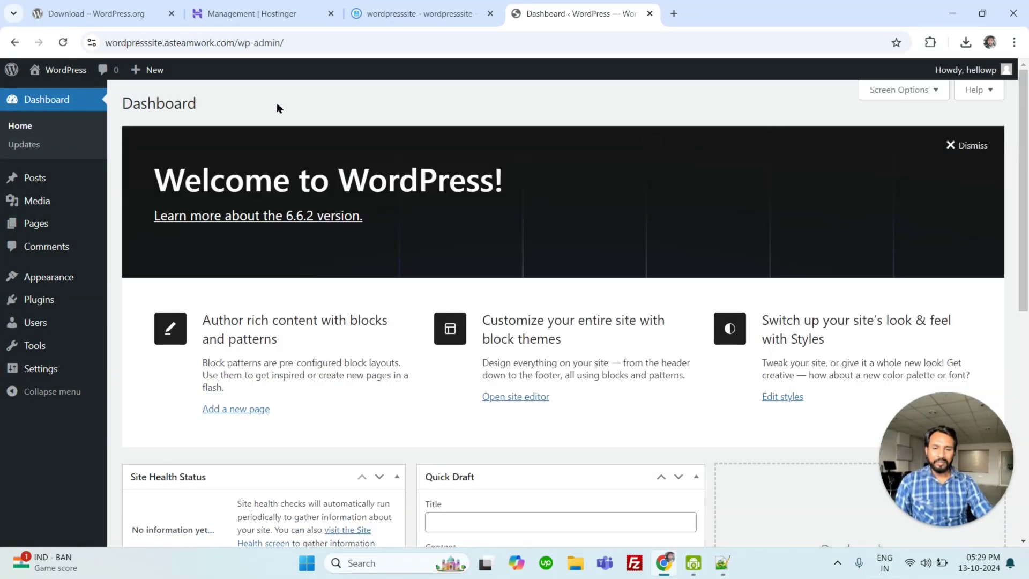
pyautogui.scroll(-7, 278, 106)
pyautogui.scroll(-1, 268, 241)
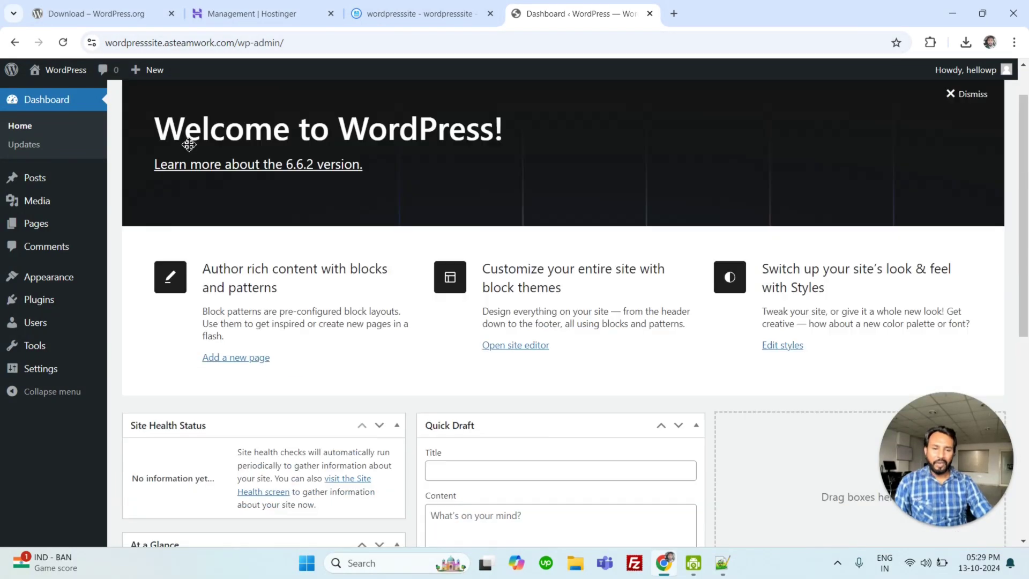
pyautogui.scroll(9, 199, 145)
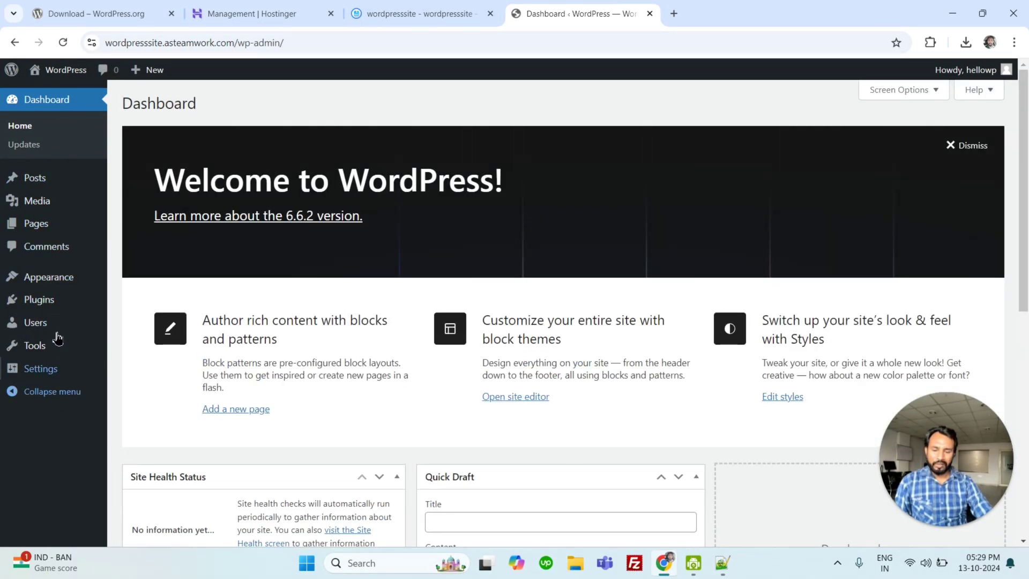